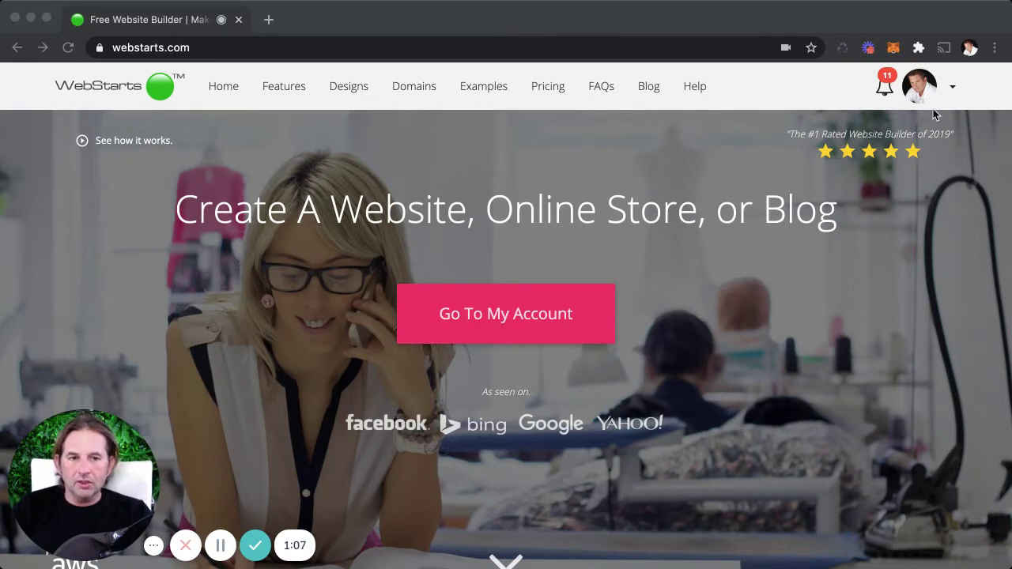
Step: Log out of the WebStarts account and start a new free website from Get Started
left_click(954, 91)
left_click(955, 91)
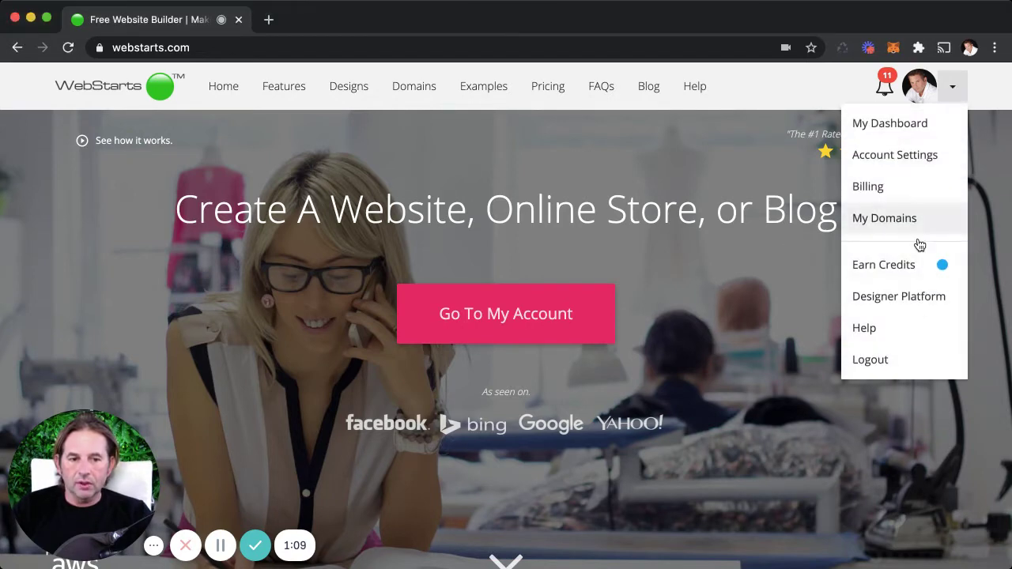
left_click(916, 362)
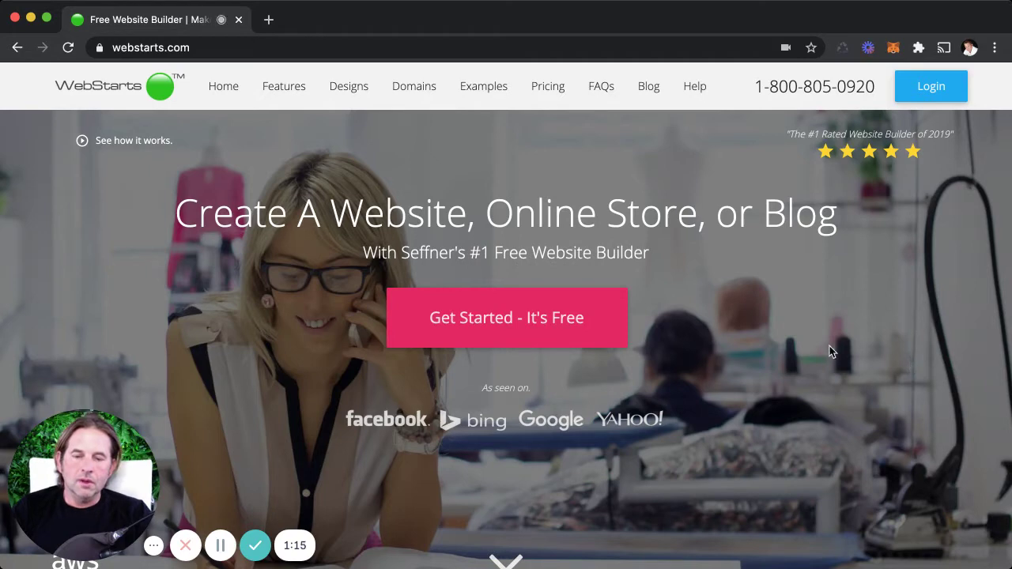
left_click(515, 309)
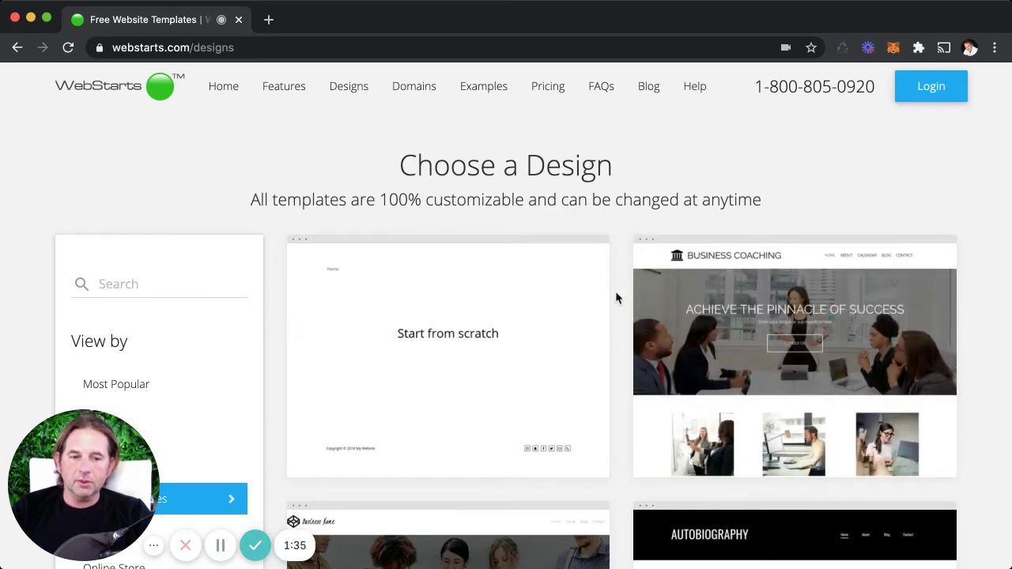
Step: Filter the design gallery to Online Store templates in the Jewelry & Accessories category
mouse_move(734, 431)
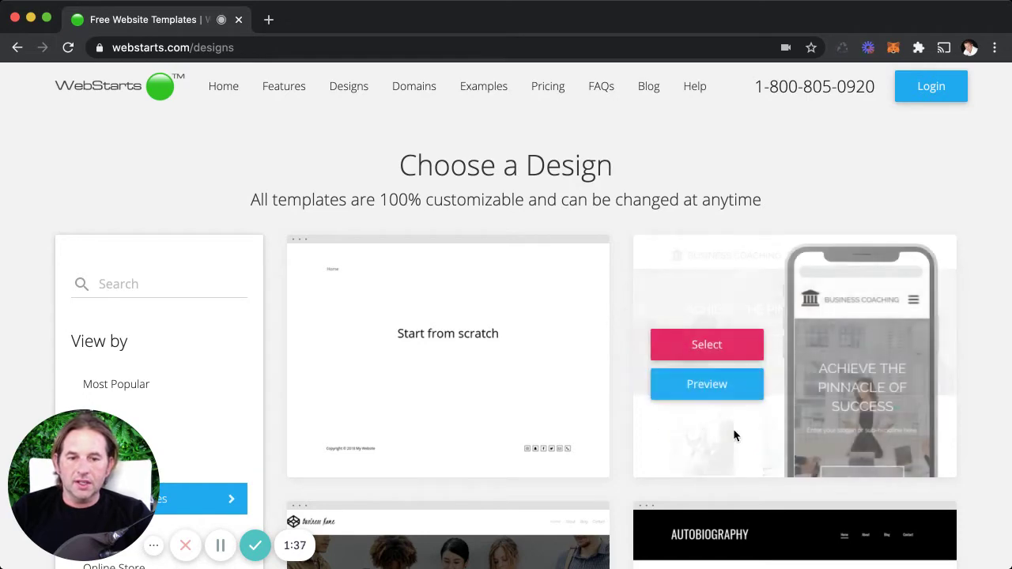
scroll(734, 431, "down", 3)
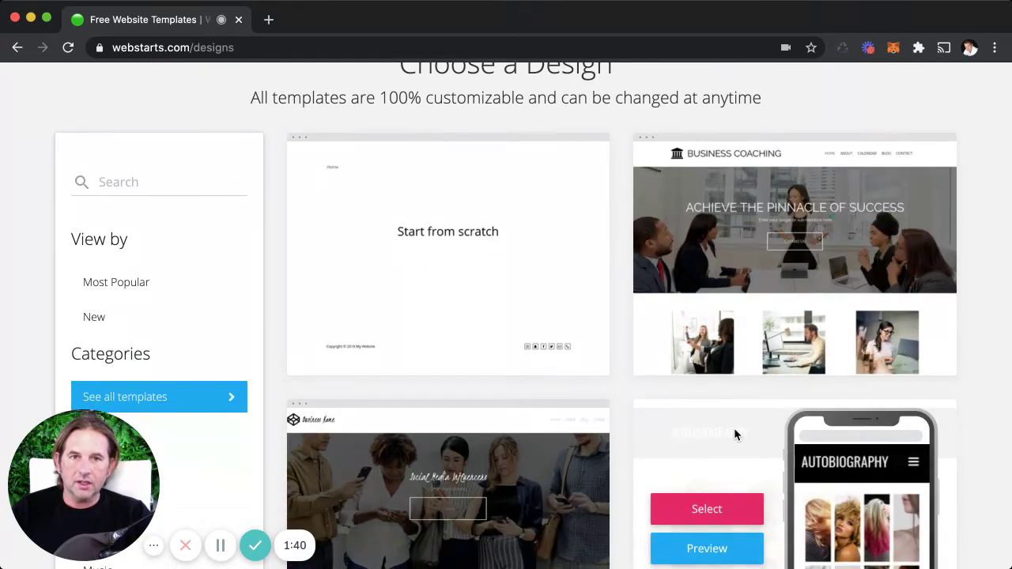
scroll(733, 433, "down", 1)
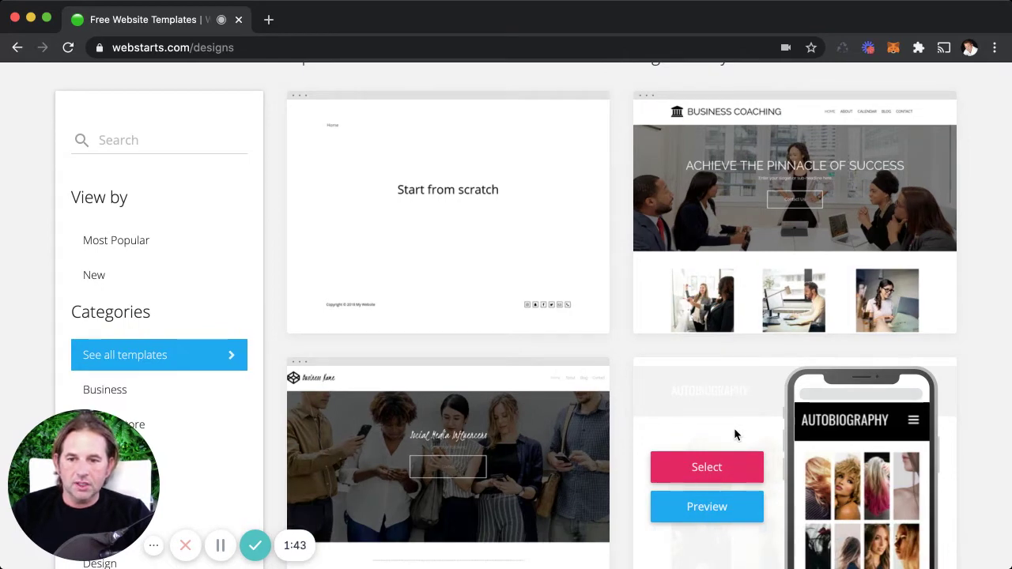
scroll(734, 433, "down", 3)
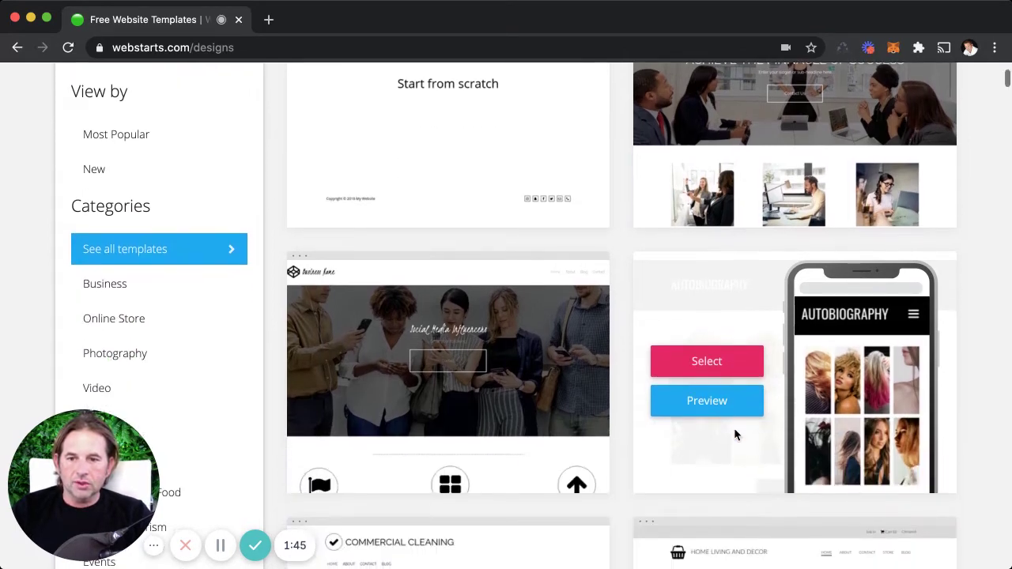
scroll(668, 417, "down", 4)
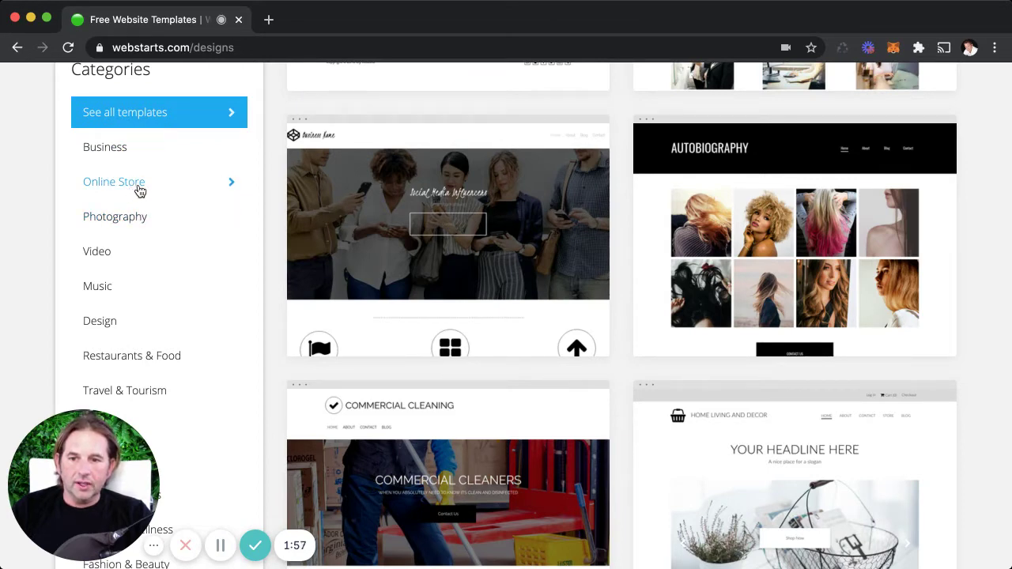
left_click(136, 189)
scroll(169, 230, "down", 5)
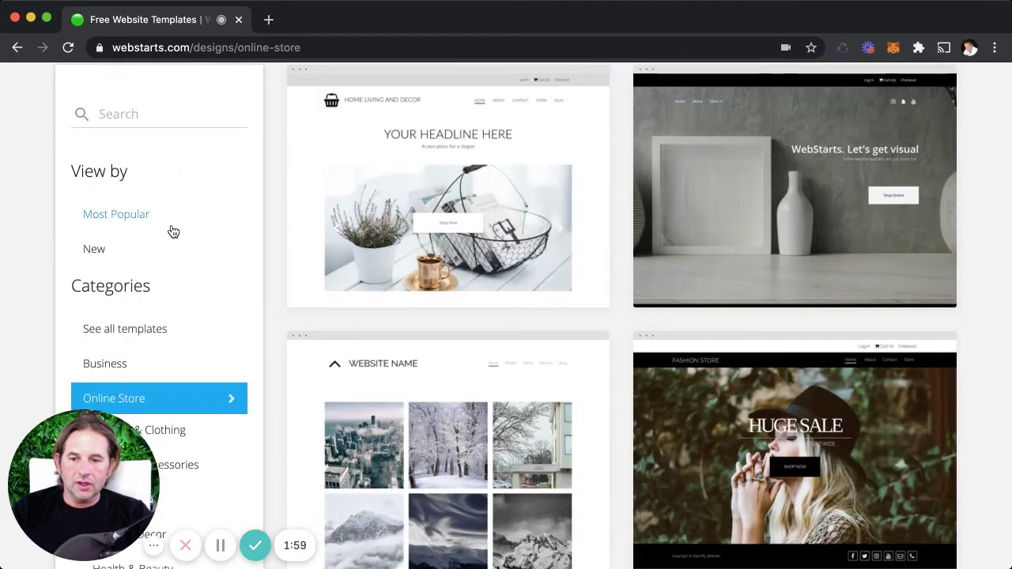
scroll(169, 230, "down", 1)
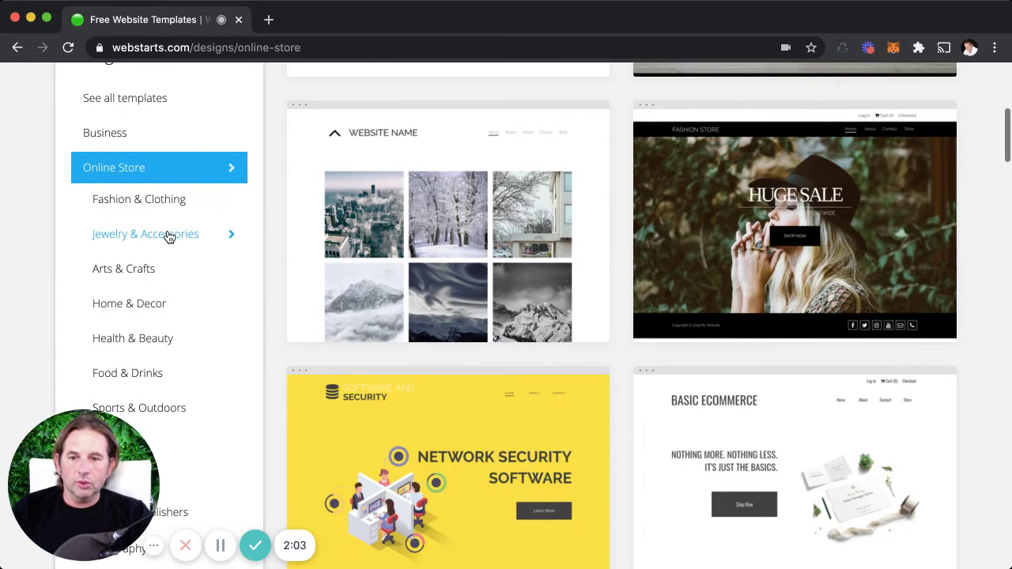
left_click(169, 236)
Step: Select the Fashion Store template from the filtered results
scroll(169, 237, "down", 6)
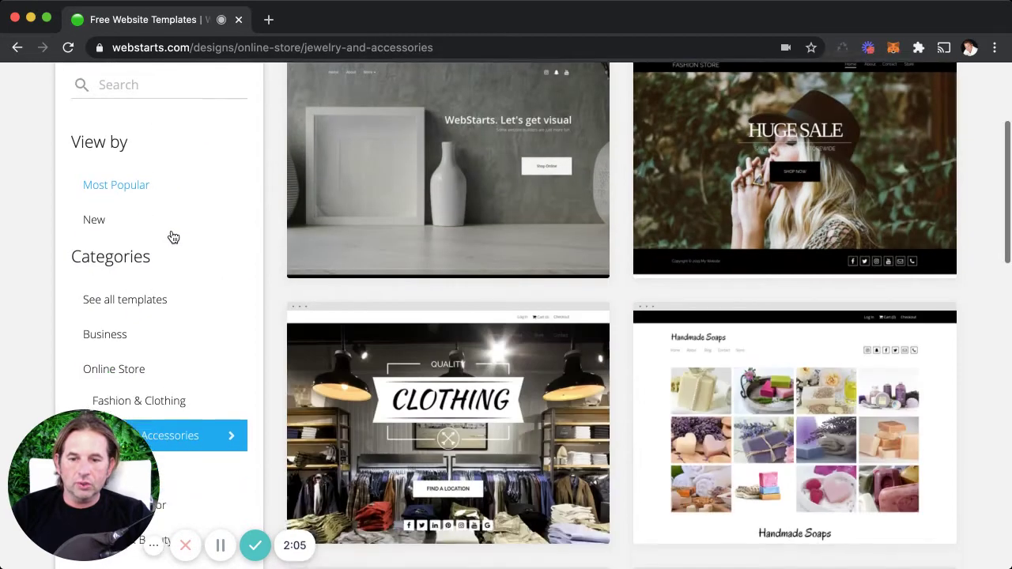
scroll(173, 237, "up", 5)
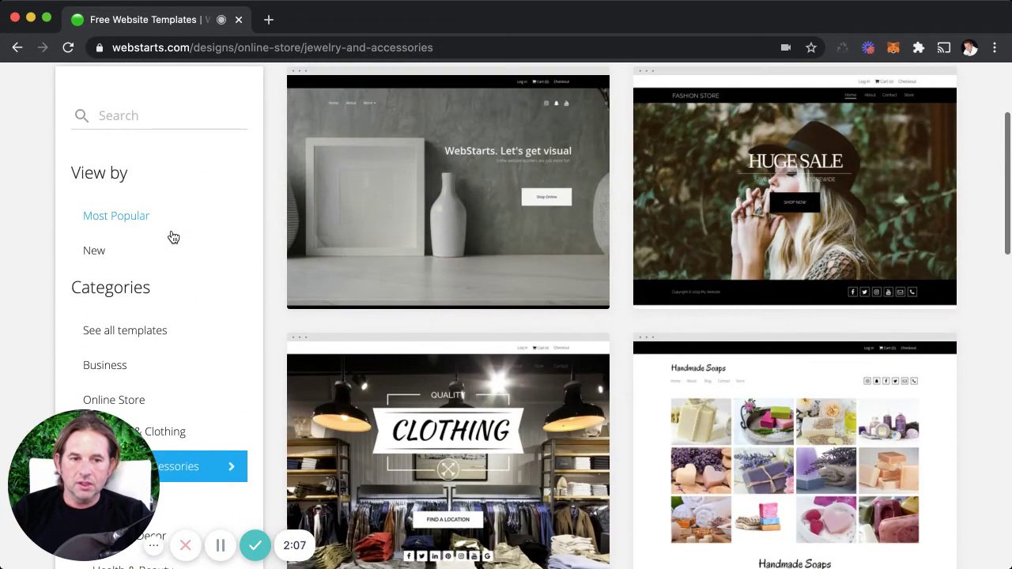
scroll(532, 292, "down", 5)
scroll(532, 292, "up", 8)
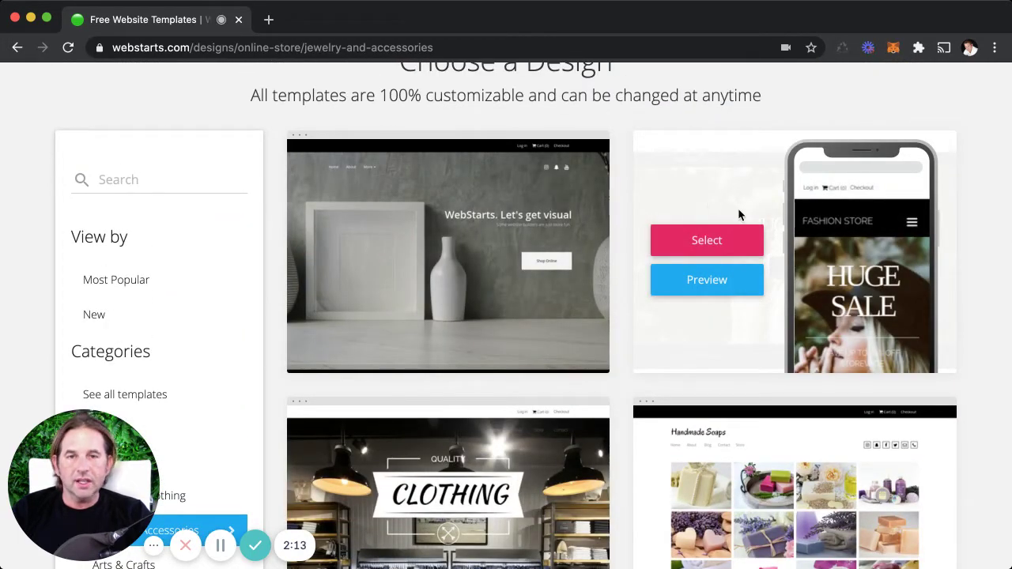
left_click(719, 250)
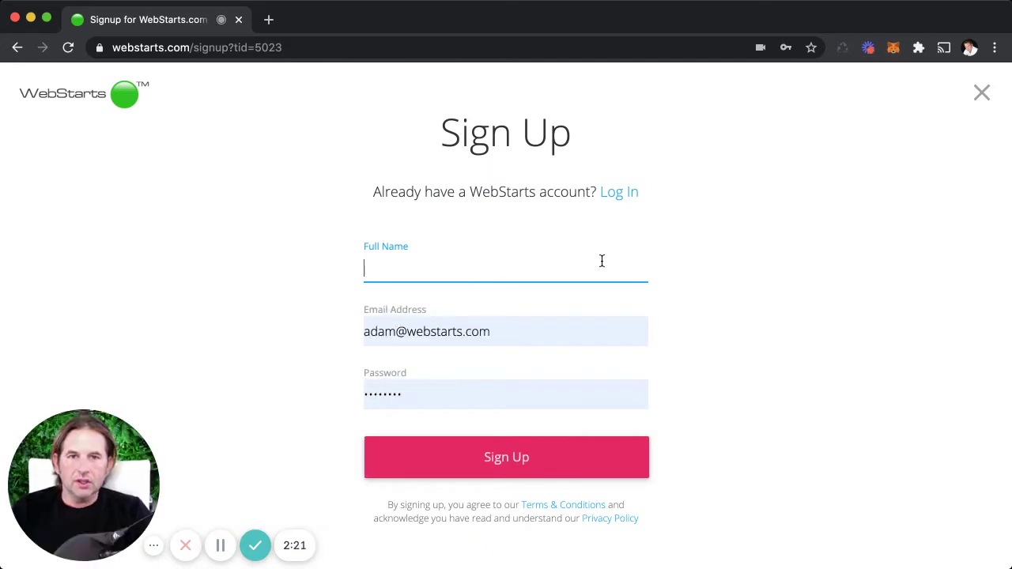
Step: Fill the Sign Up form with the full name, e-mail address and password, then submit it
key("Tab")
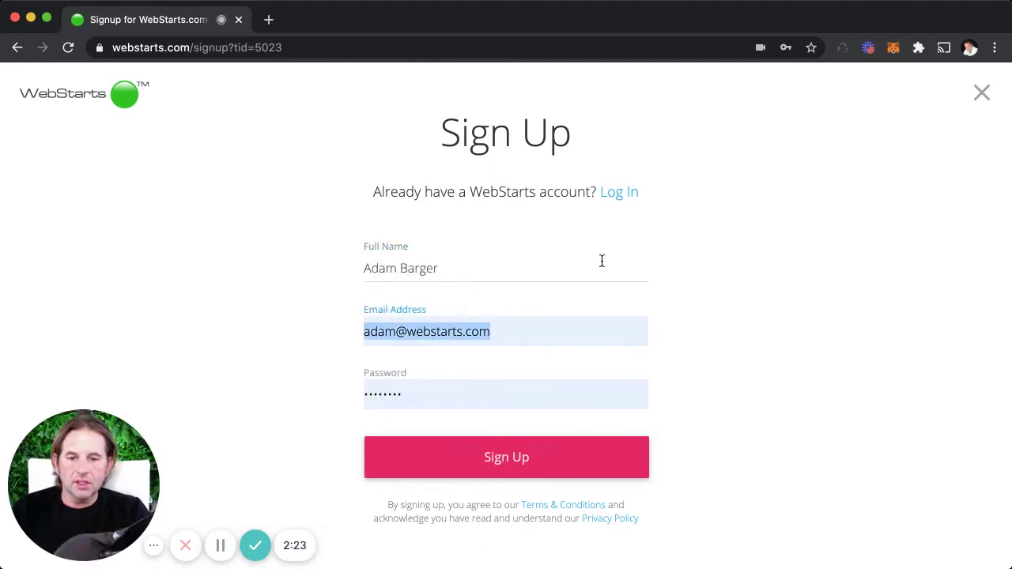
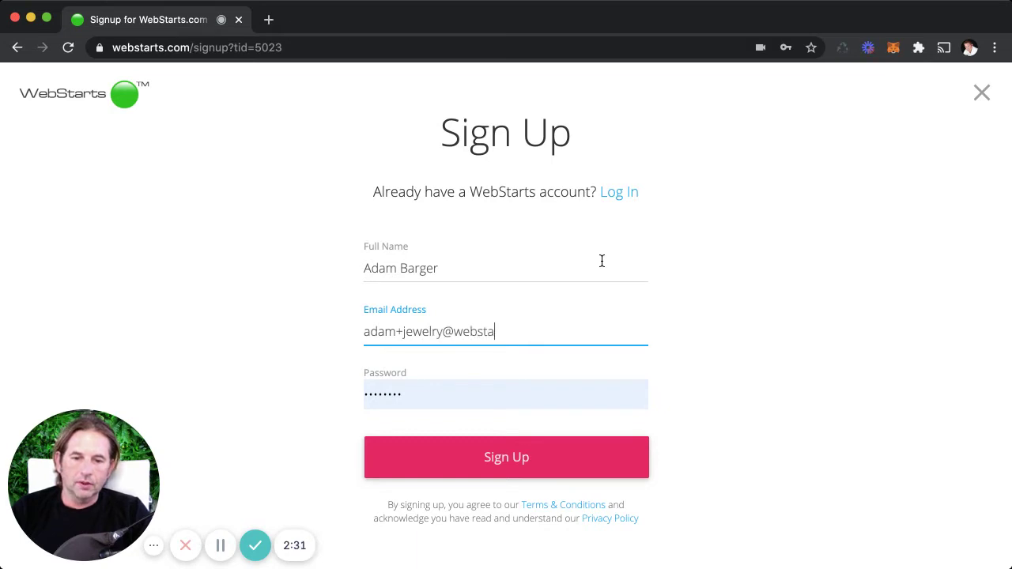
key("Tab")
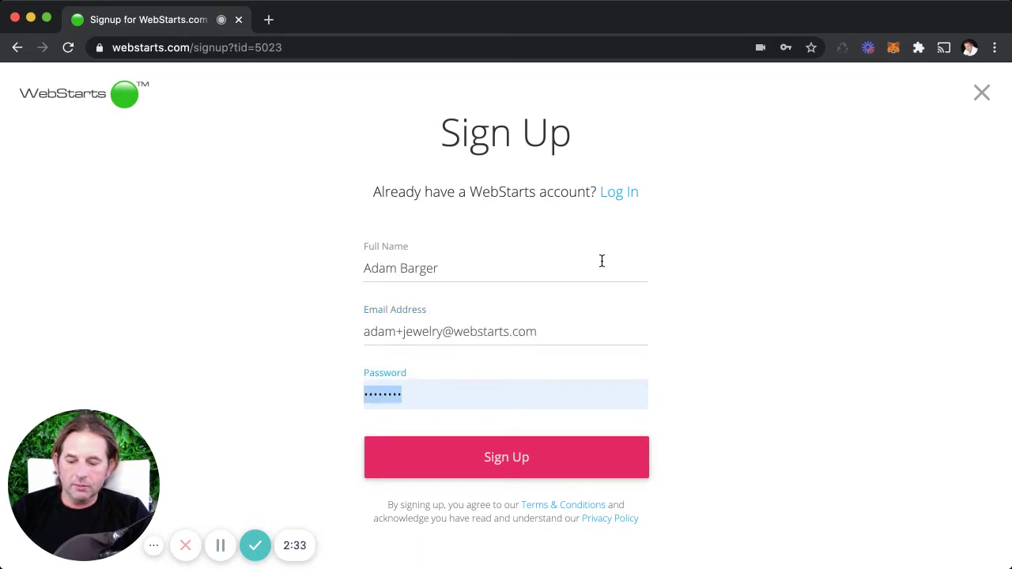
key("BackSpace")
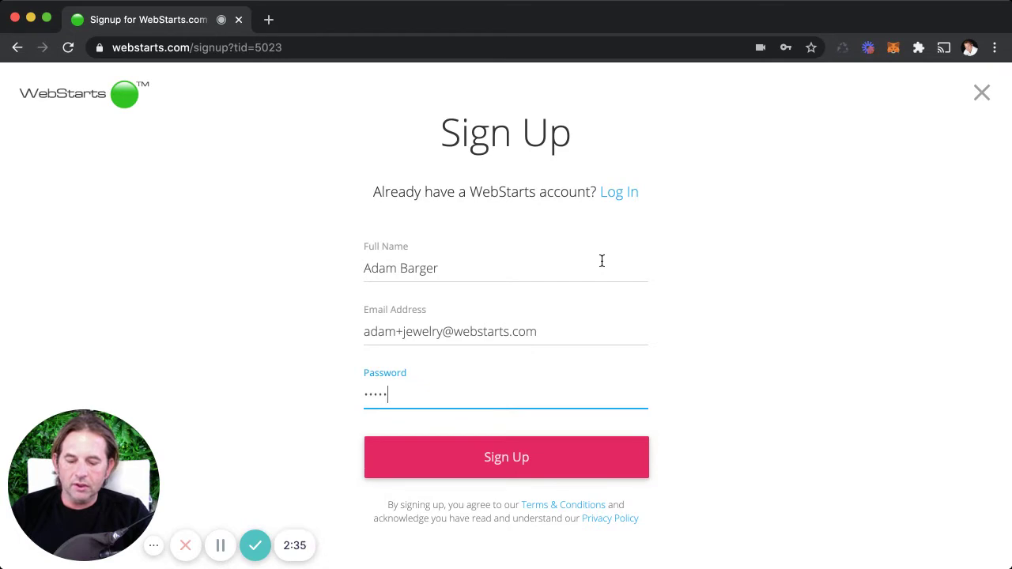
left_click(601, 456)
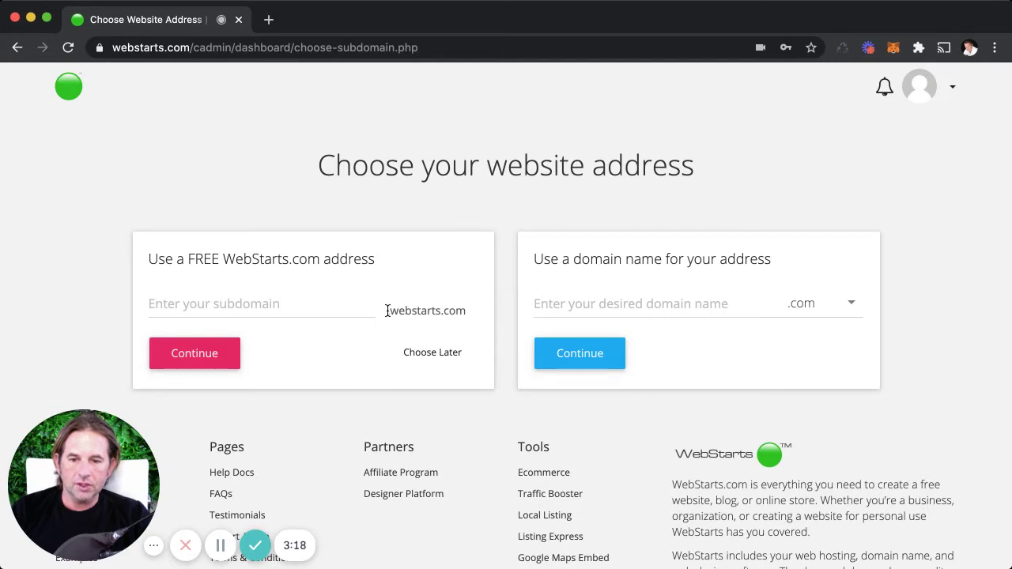
Step: Try the free subdomain 'onlinejewelry', then postpone choosing a website address
left_click_drag(469, 311, 390, 311)
left_click(559, 304)
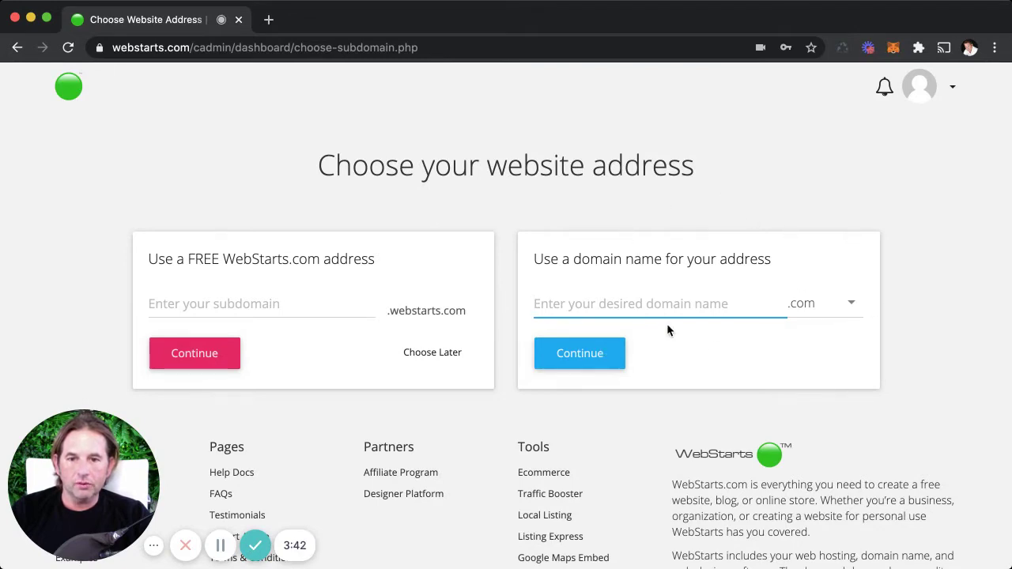
left_click(272, 307)
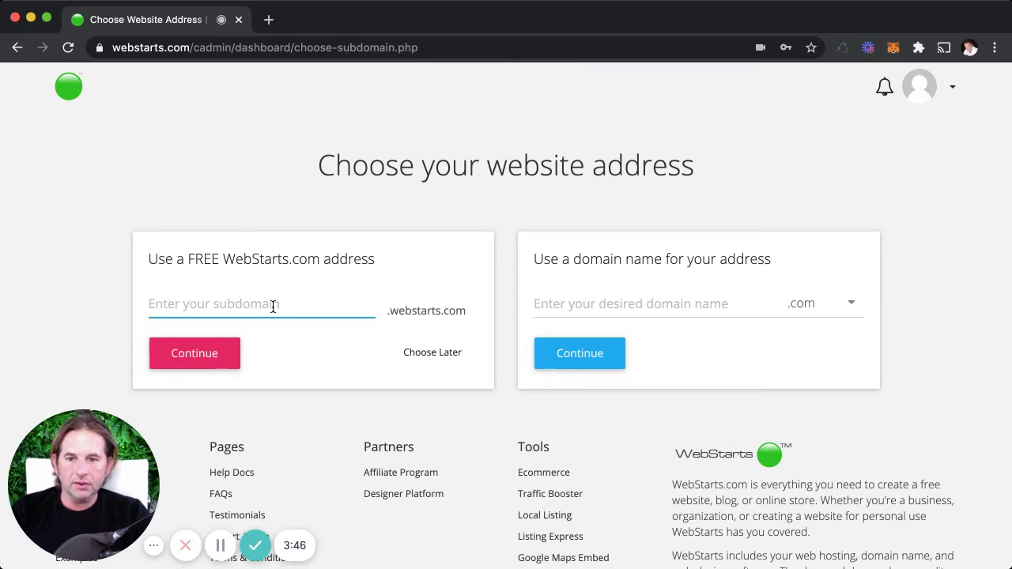
type("online")
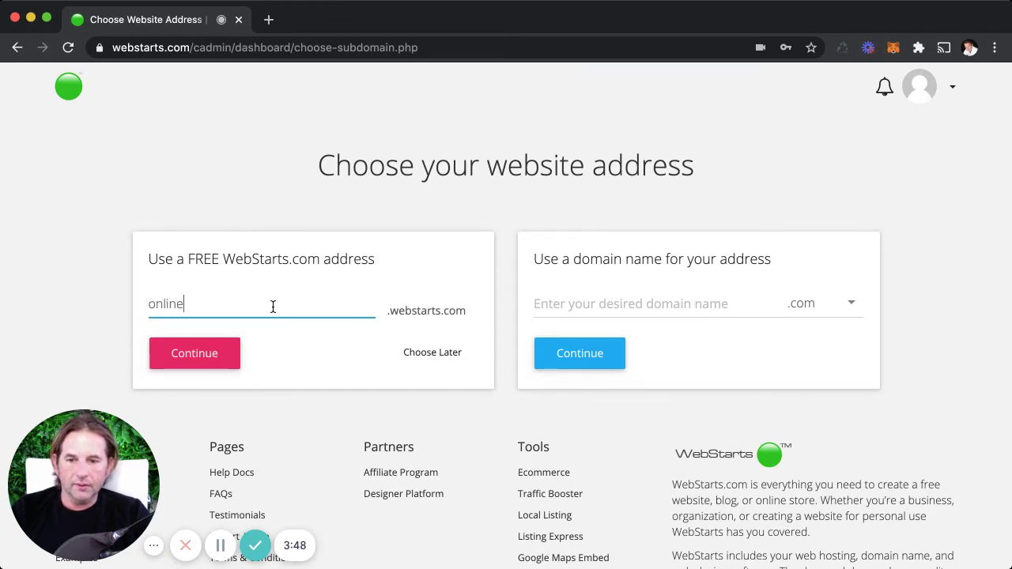
type("jewelr")
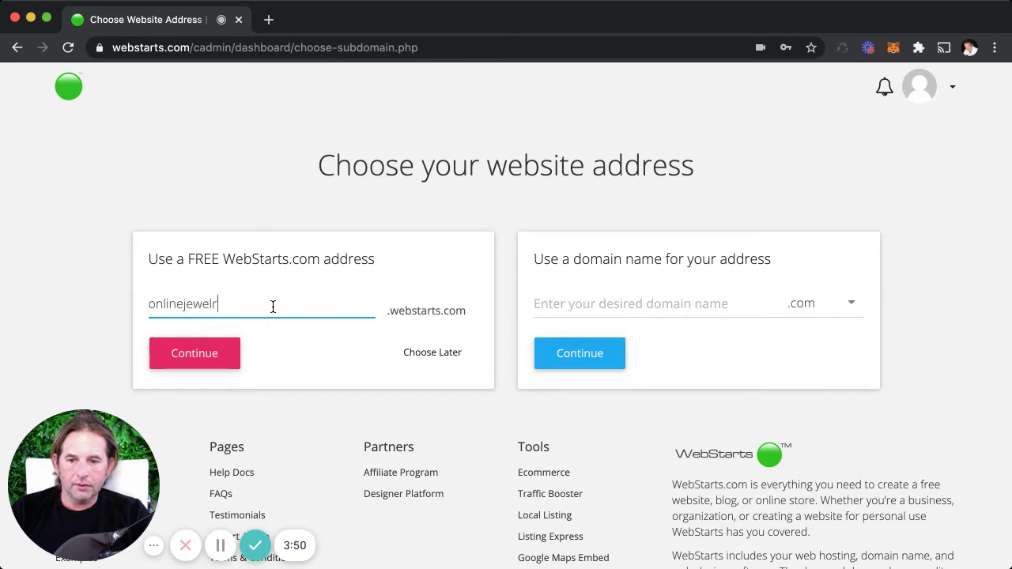
type("y")
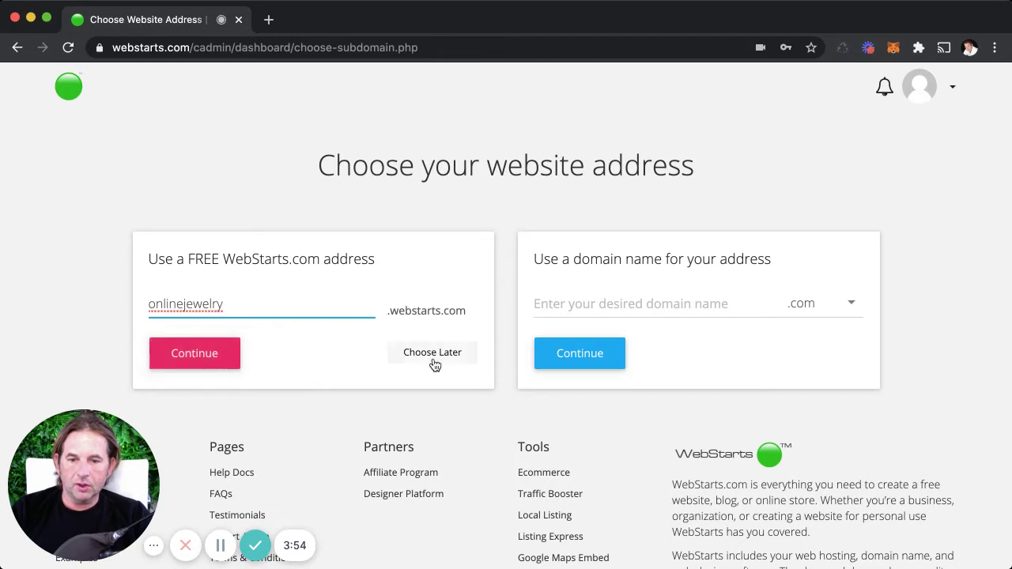
left_click(236, 363)
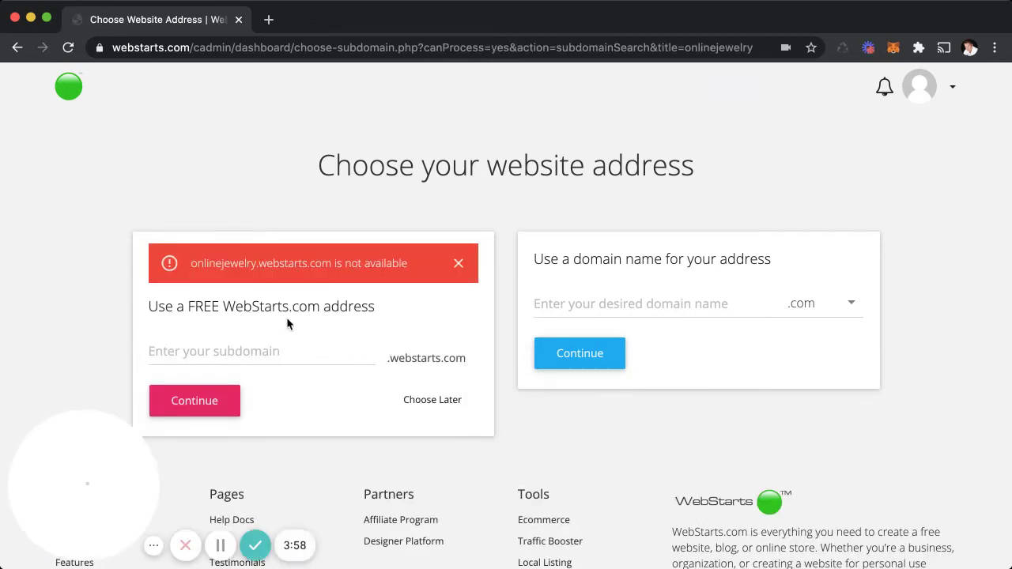
left_click(426, 396)
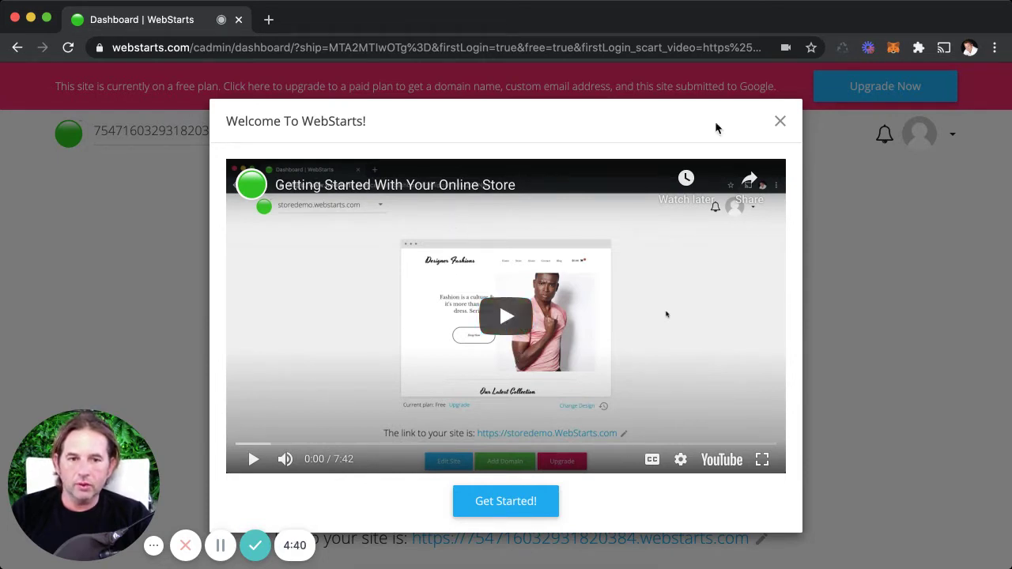
Step: Close the Welcome To WebStarts video dialog
left_click(781, 122)
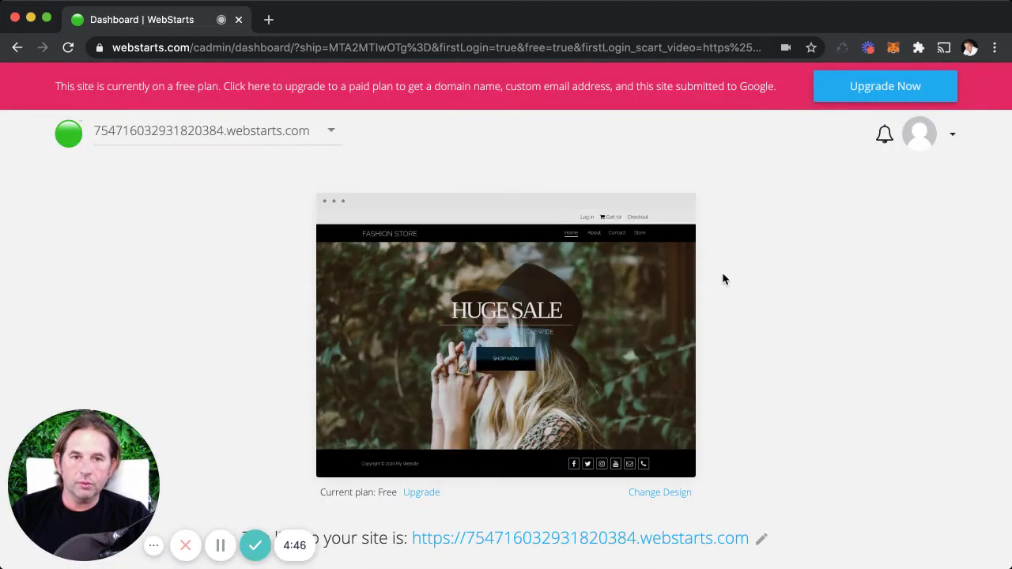
scroll(704, 435, "down", 1)
scroll(704, 434, "down", 1)
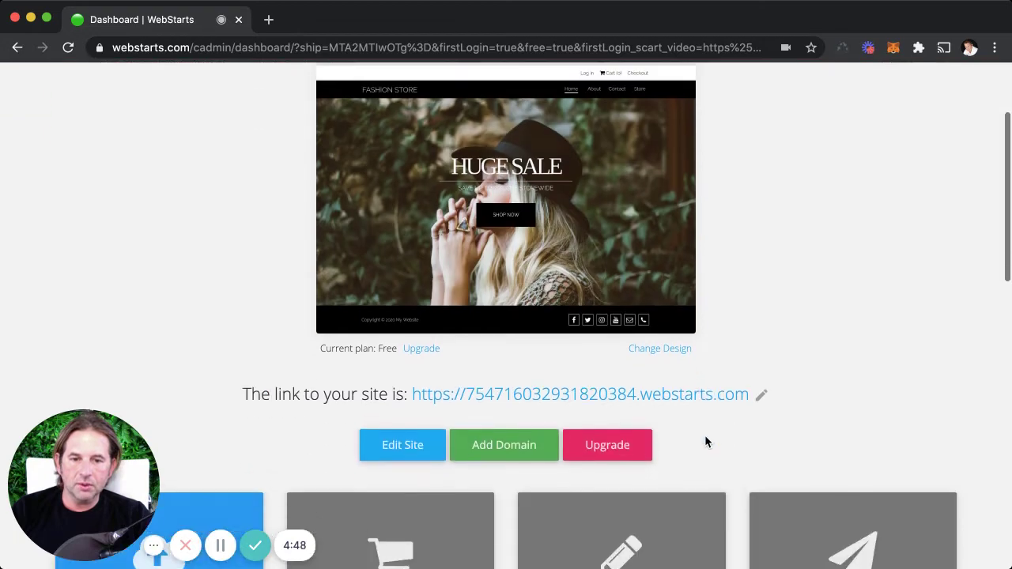
scroll(704, 434, "up", 2)
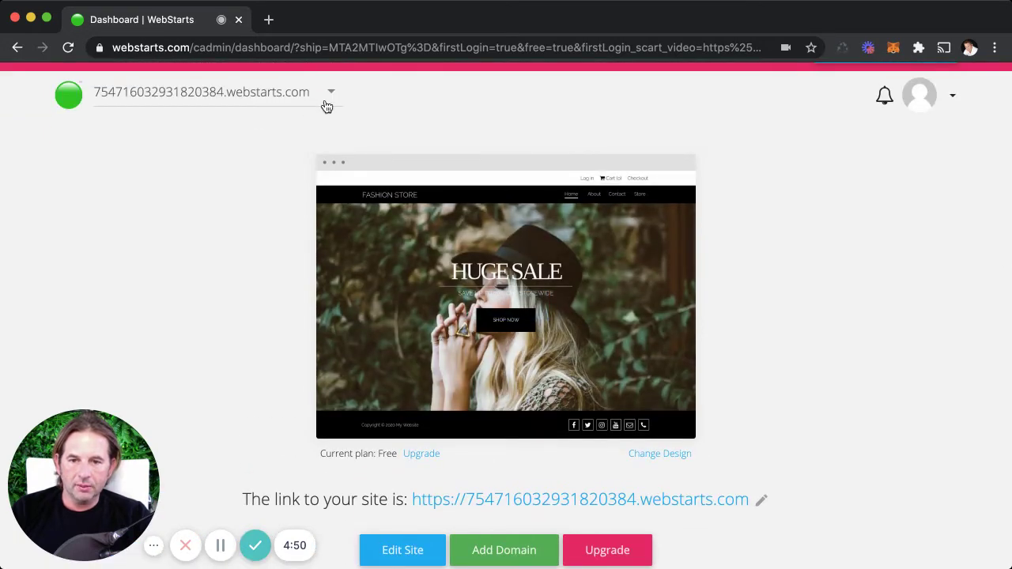
left_click(331, 92)
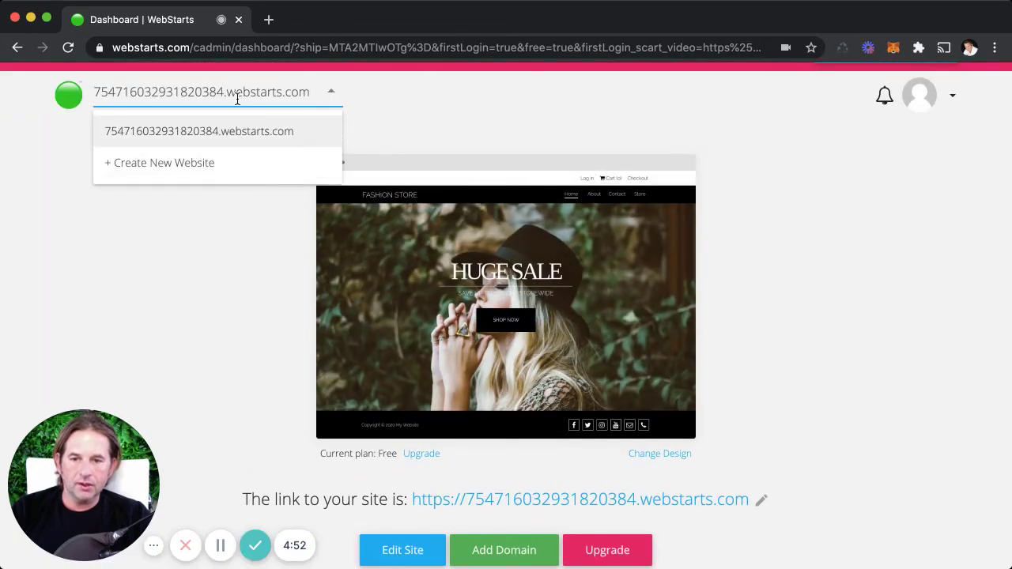
left_click(814, 320)
scroll(658, 282, "down", 1)
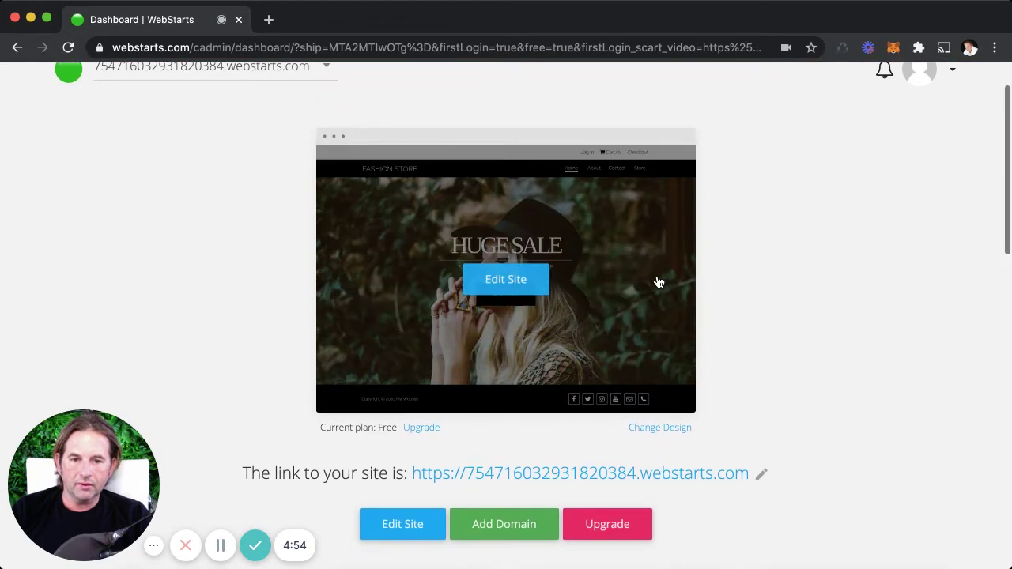
scroll(573, 411, "down", 4)
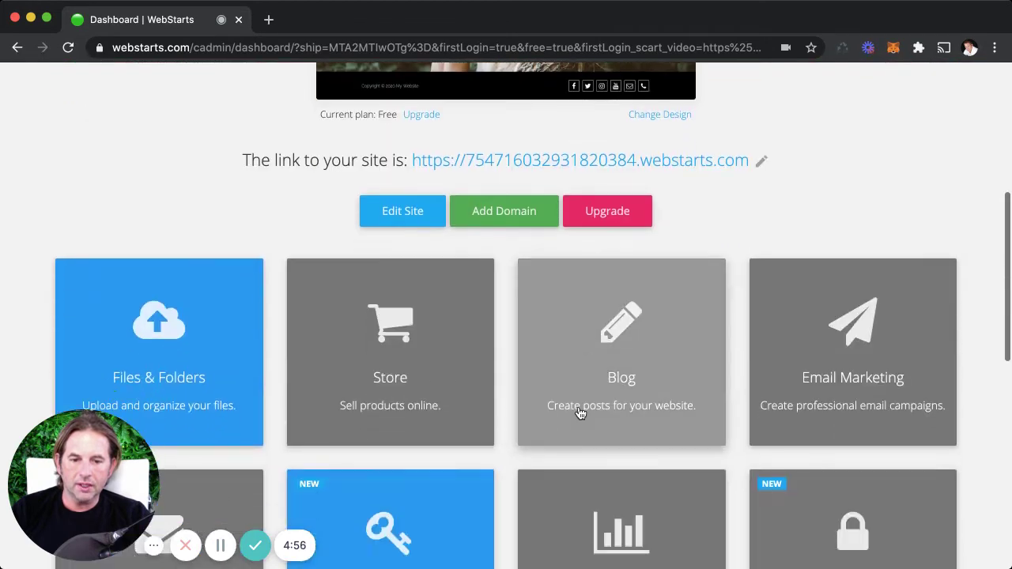
scroll(579, 411, "down", 2)
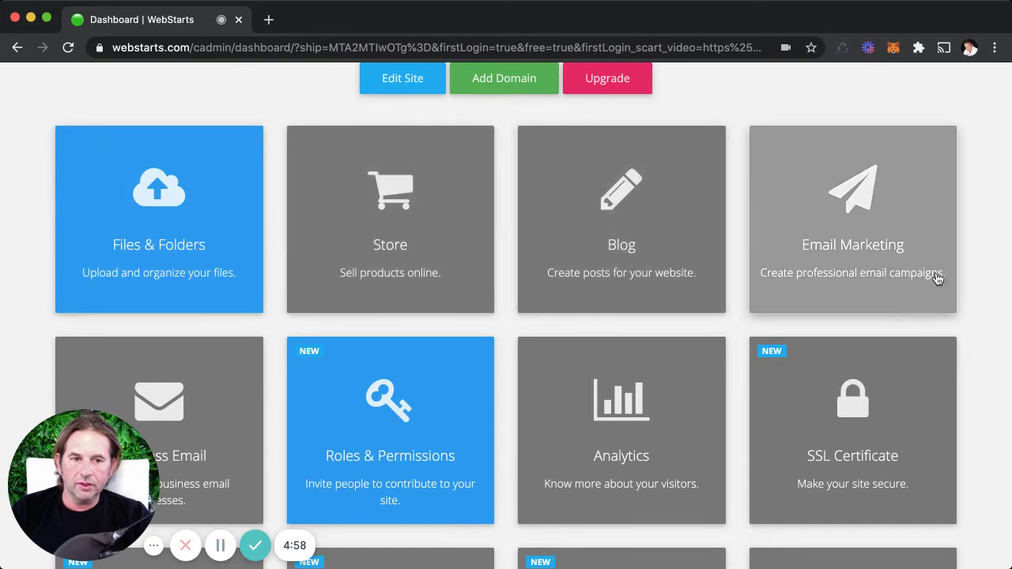
scroll(937, 277, "down", 7)
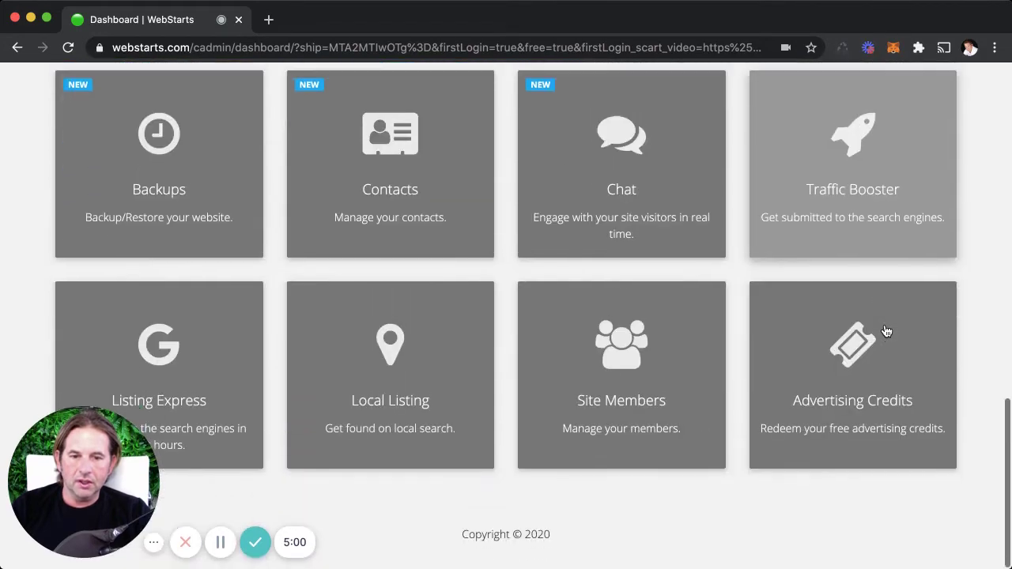
scroll(886, 330, "up", 12)
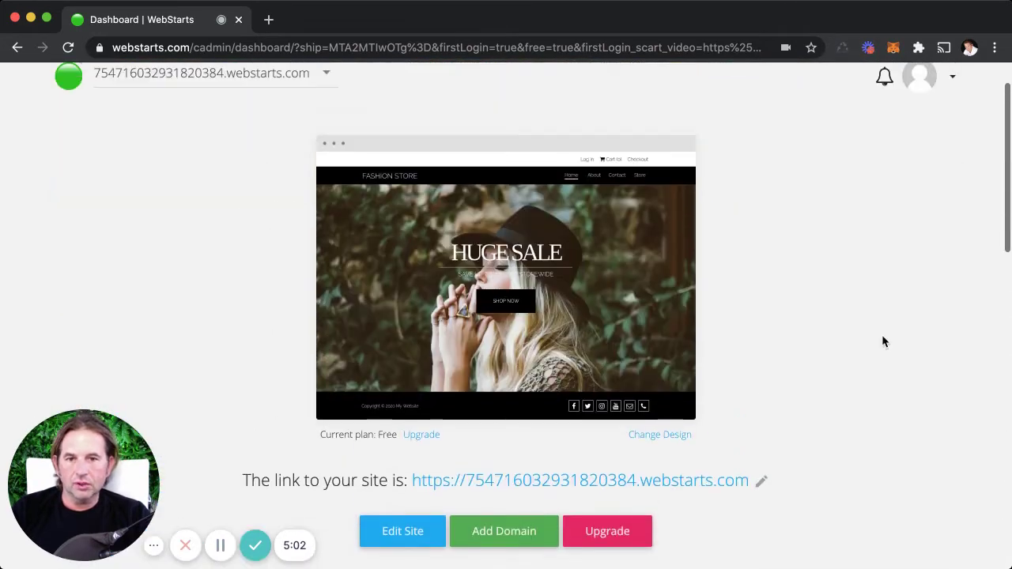
mouse_move(537, 314)
scroll(548, 309, "up", 1)
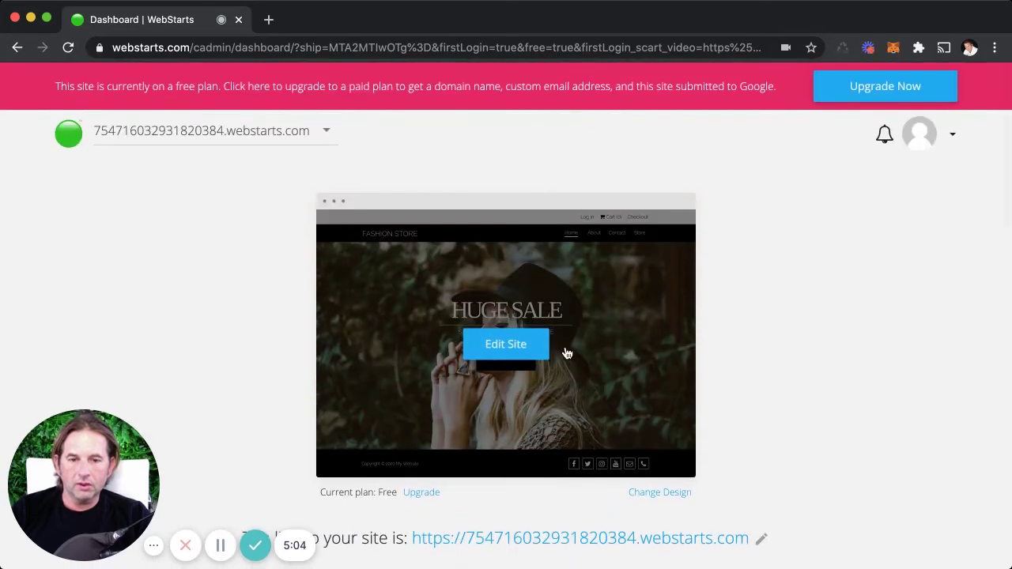
scroll(490, 379, "down", 1)
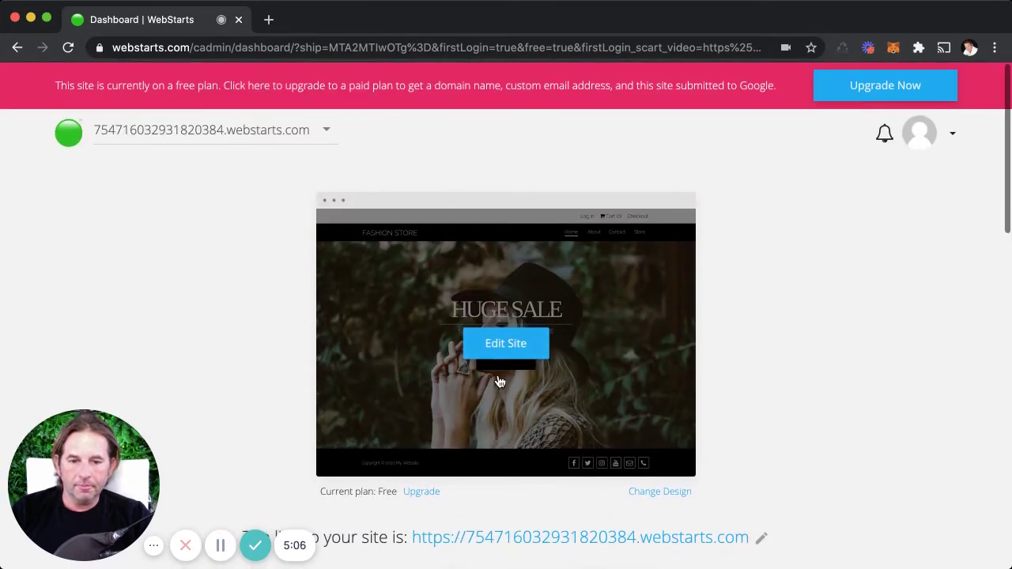
scroll(501, 381, "down", 1)
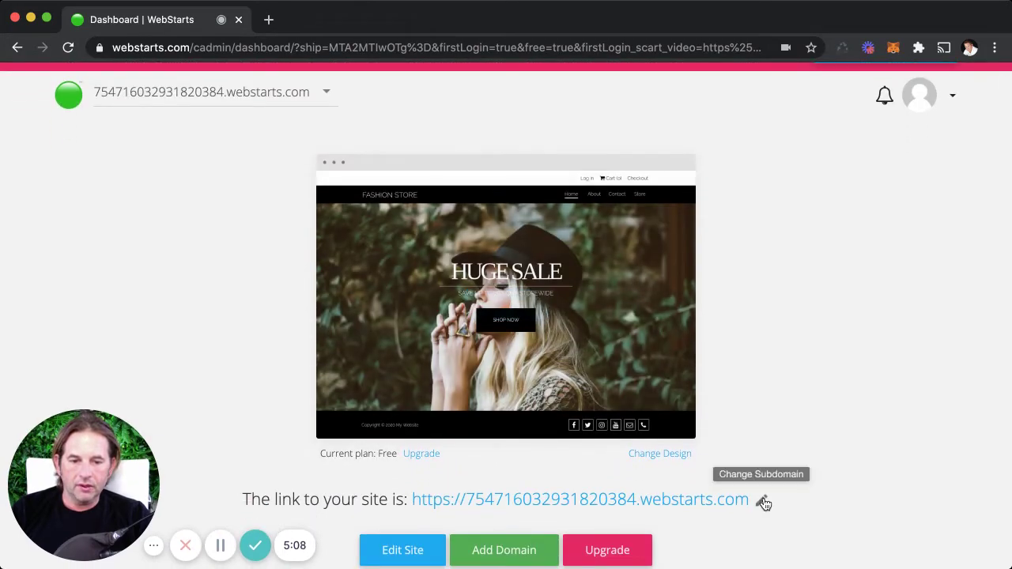
left_click(762, 500)
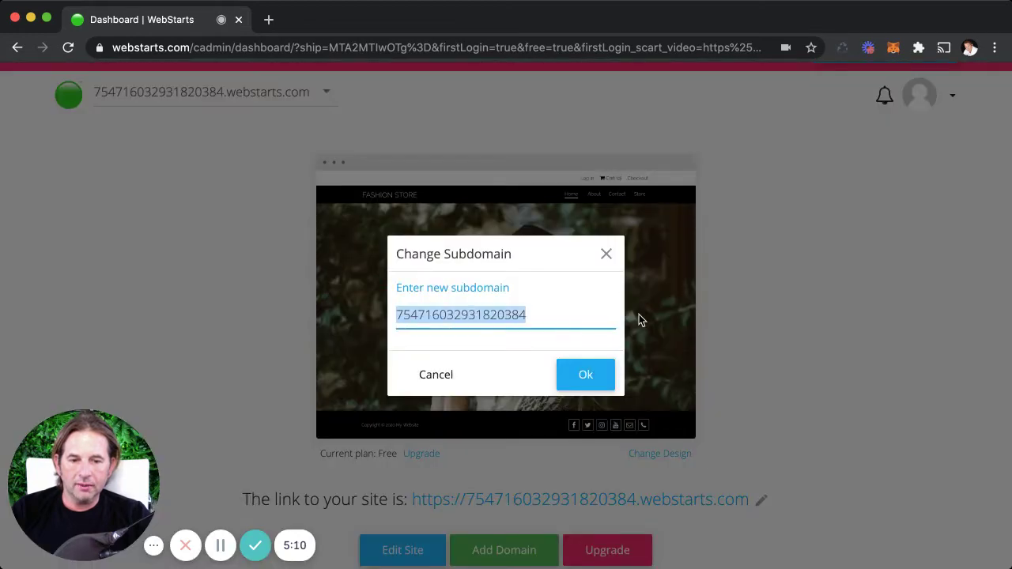
left_click(605, 254)
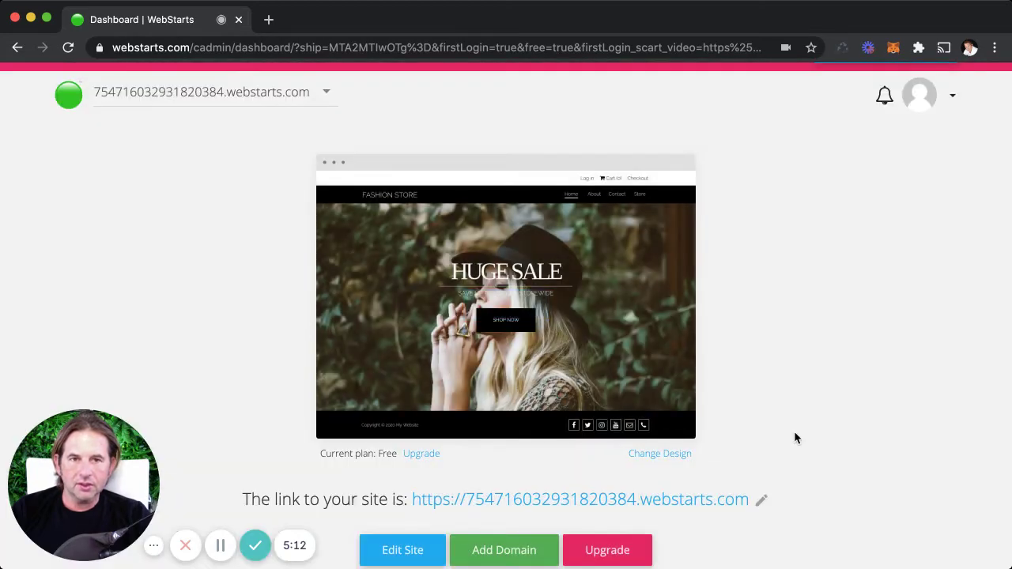
mouse_move(632, 215)
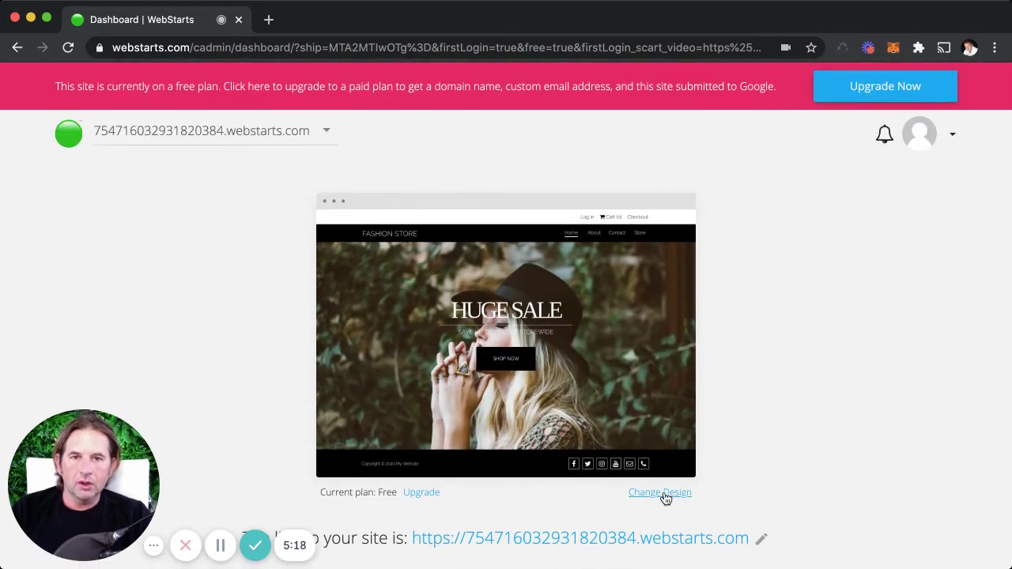
mouse_move(640, 292)
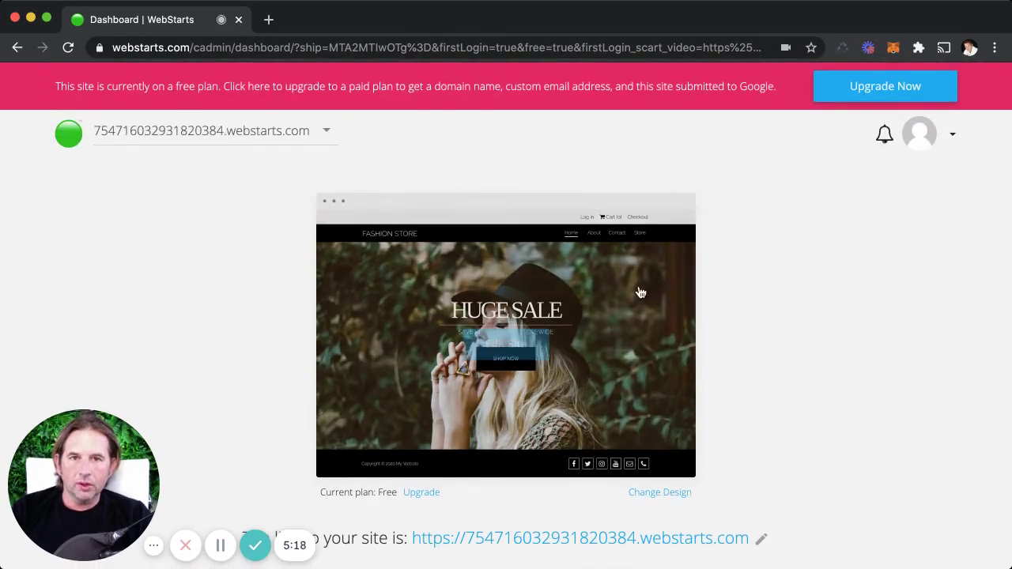
scroll(517, 419, "down", 5)
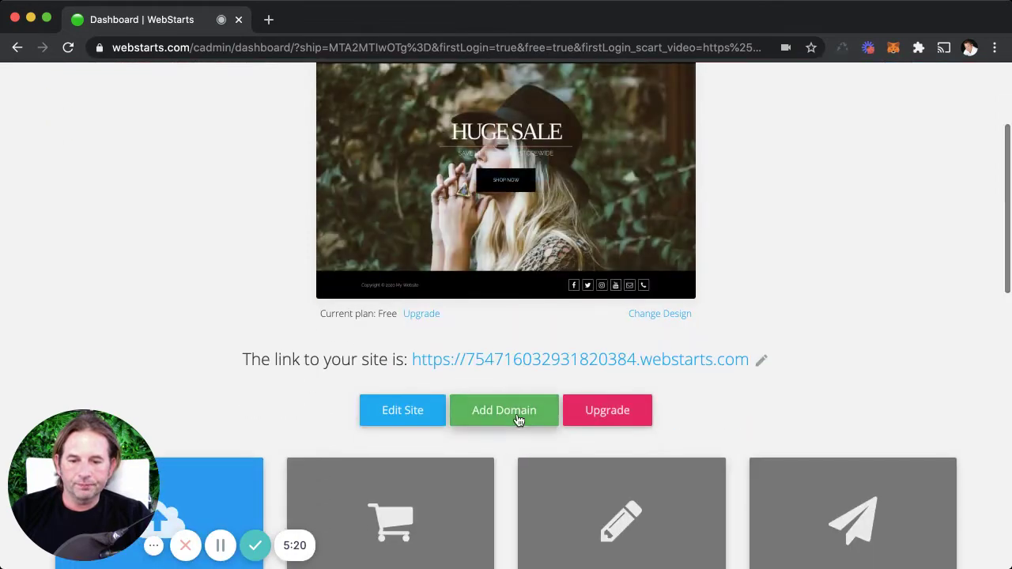
scroll(519, 420, "down", 2)
scroll(519, 420, "up", 6)
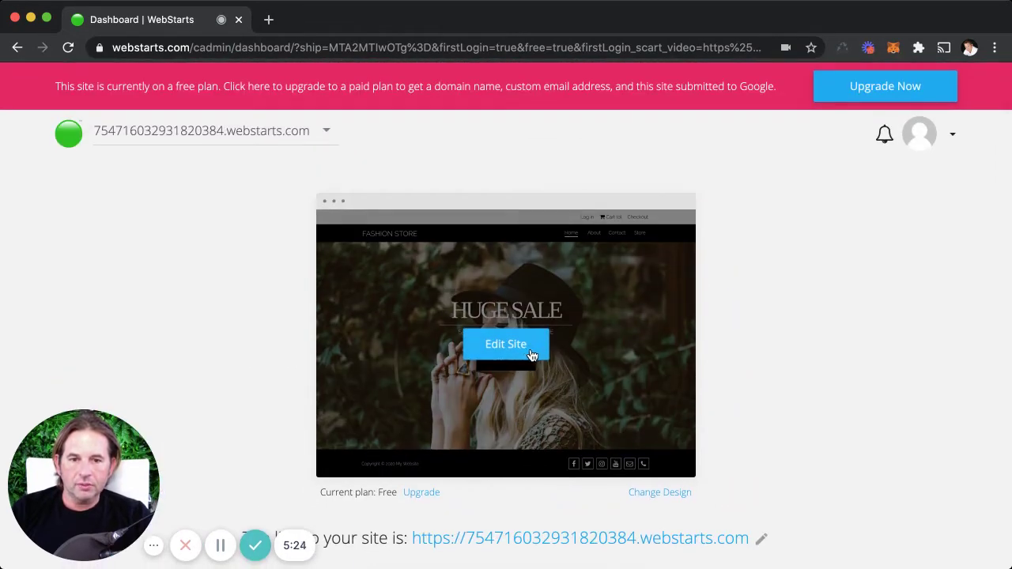
Step: Open the Fashion Store site in the editor and nudge the HUGE SALE heading up
left_click(521, 356)
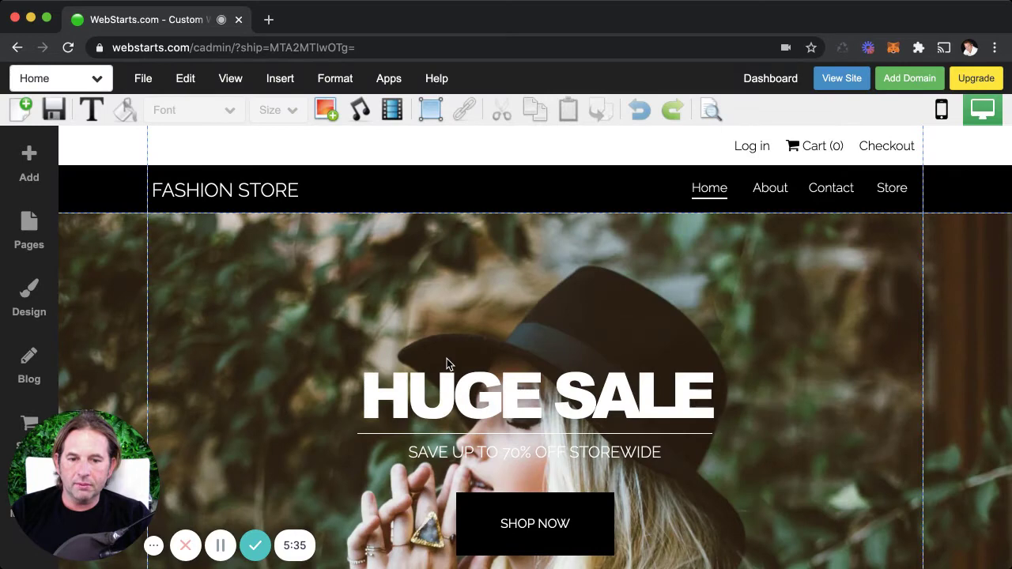
left_click(448, 380)
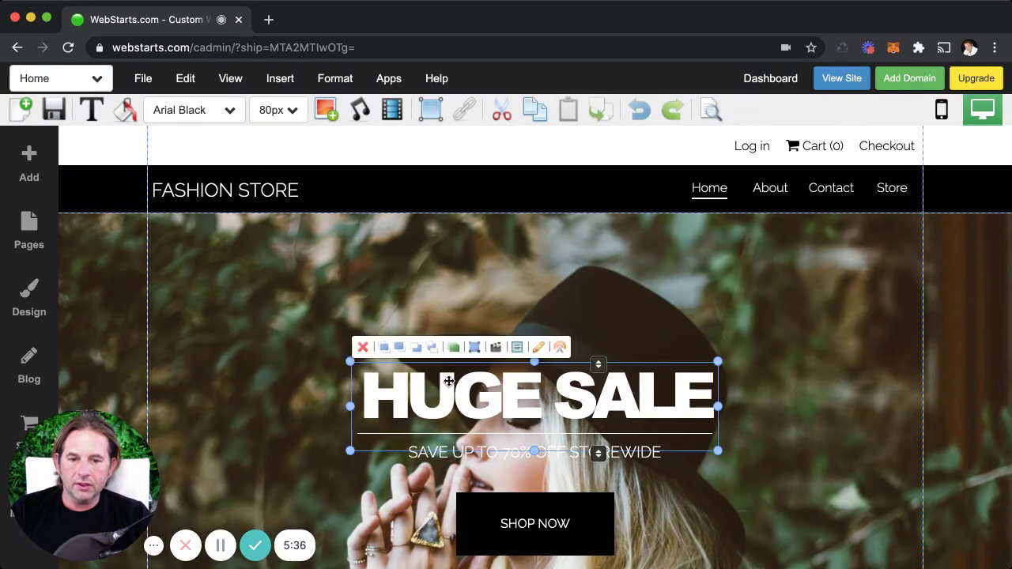
mouse_move(448, 380)
left_mouse_down()
mouse_move(538, 335)
mouse_move(415, 282)
mouse_move(367, 345)
mouse_move(454, 369)
mouse_move(448, 380)
left_mouse_up()
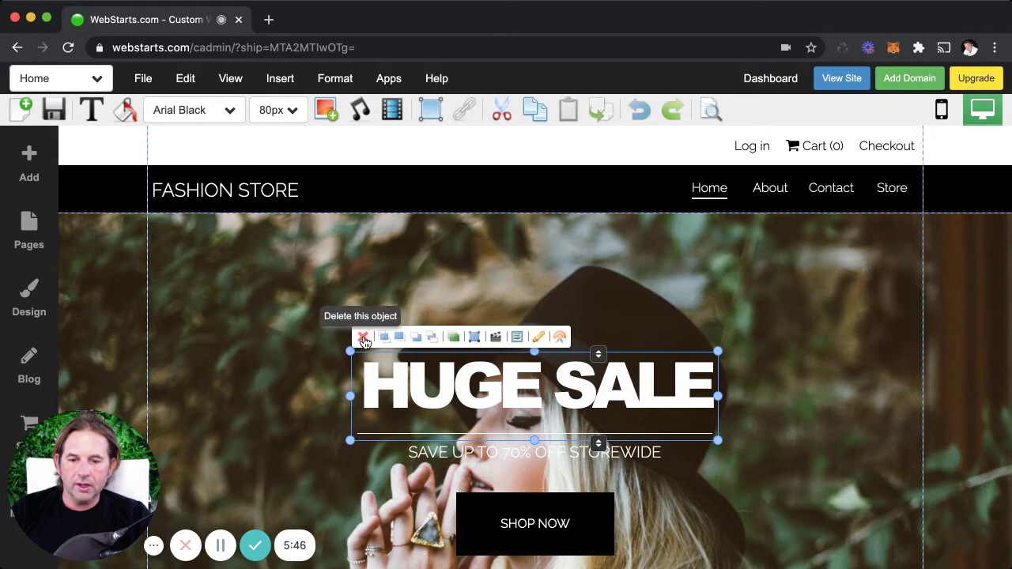
Step: Delete the HUGE SALE heading, restore it with Undo, and reselect it
left_click(362, 337)
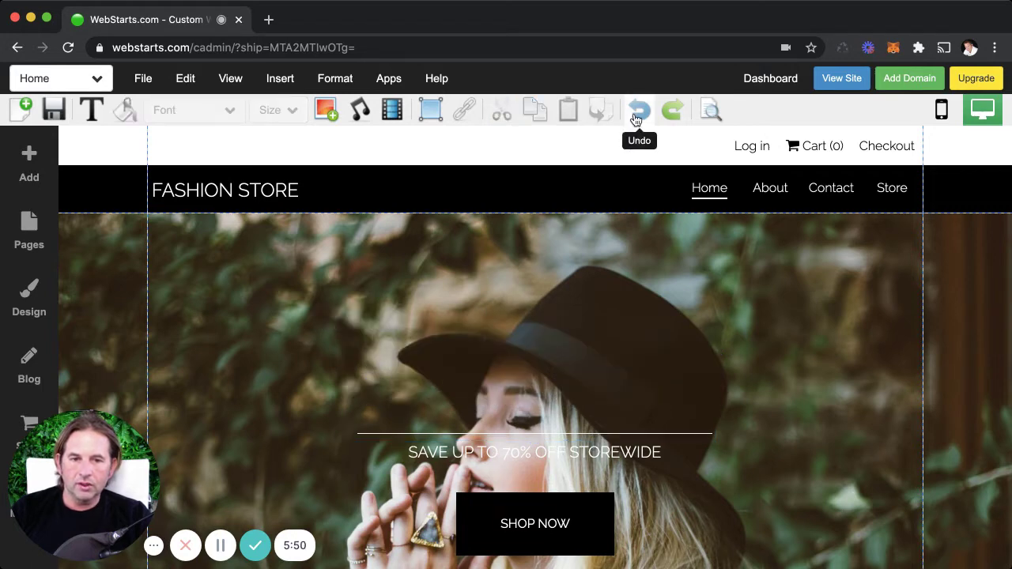
left_click(636, 118)
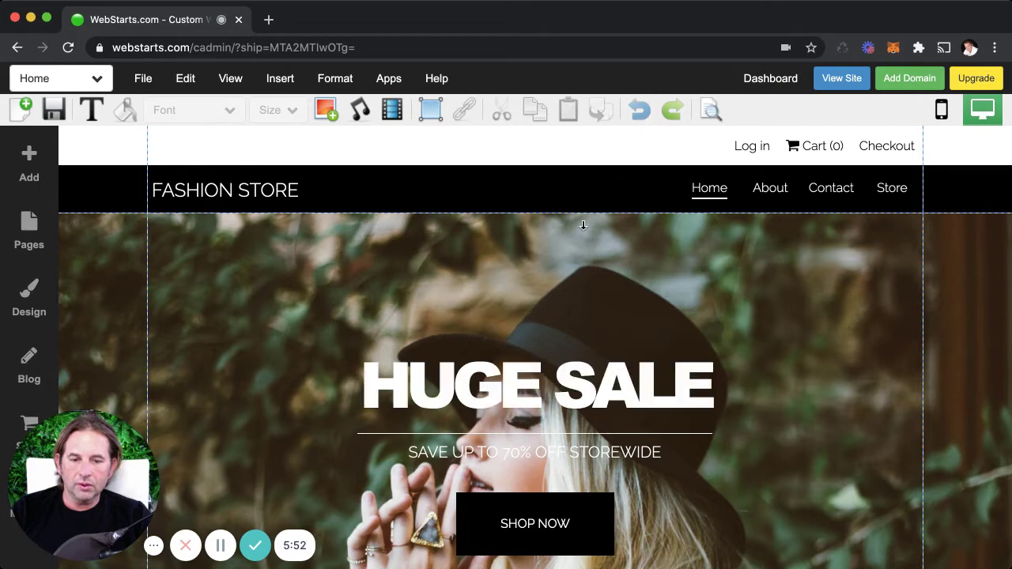
left_click(541, 363)
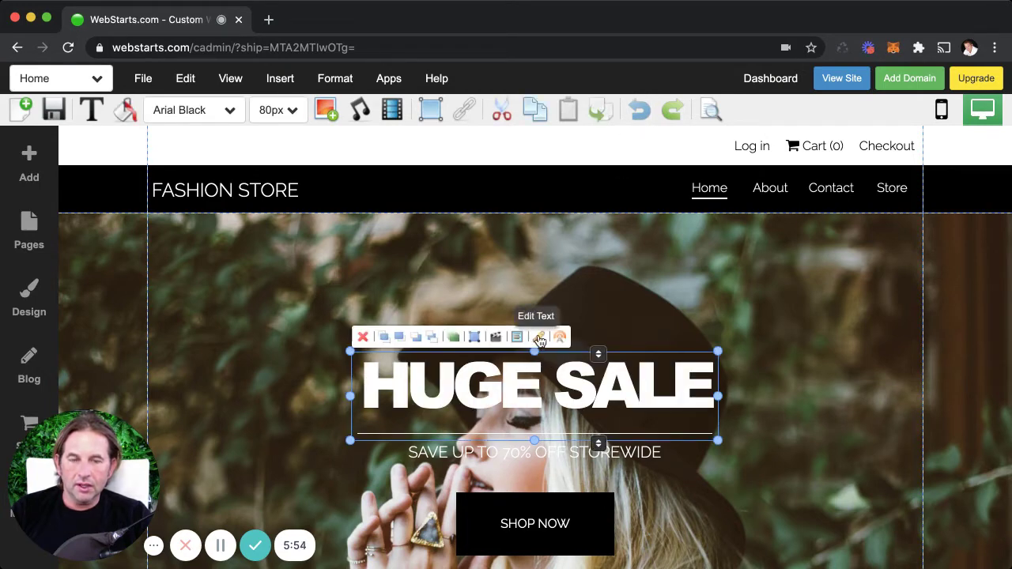
Step: Replace the heading text HUGE SALE with JEWELRY and deselect the text box
double_click(566, 396)
double_click(565, 395)
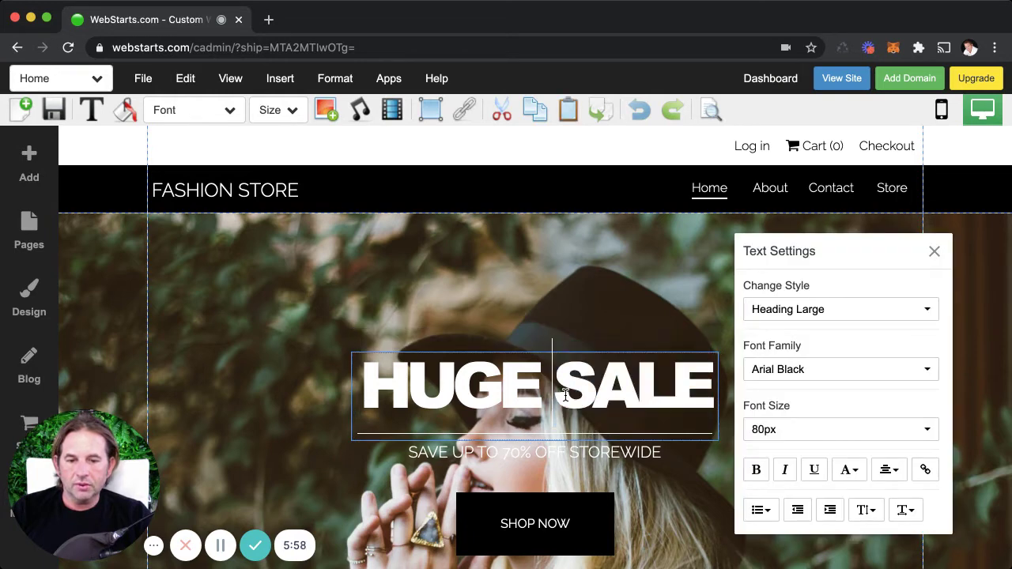
triple_click(566, 396)
type("JE")
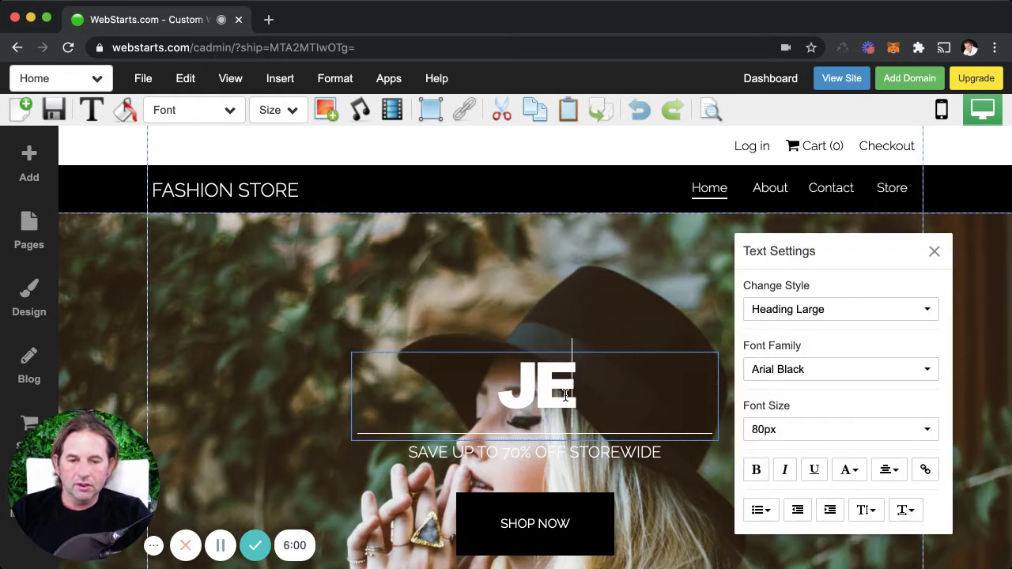
type("WELRY")
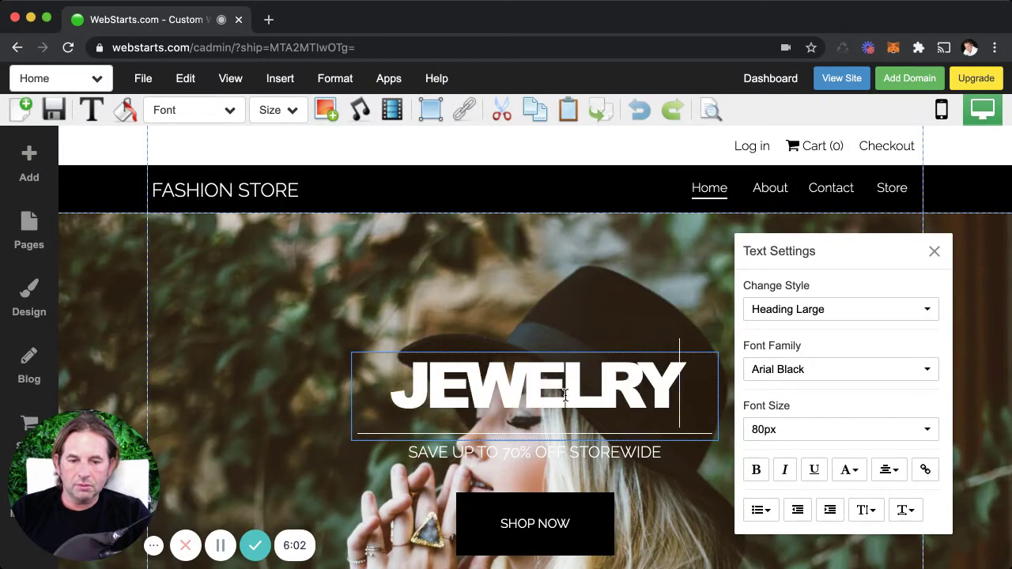
left_click(564, 323)
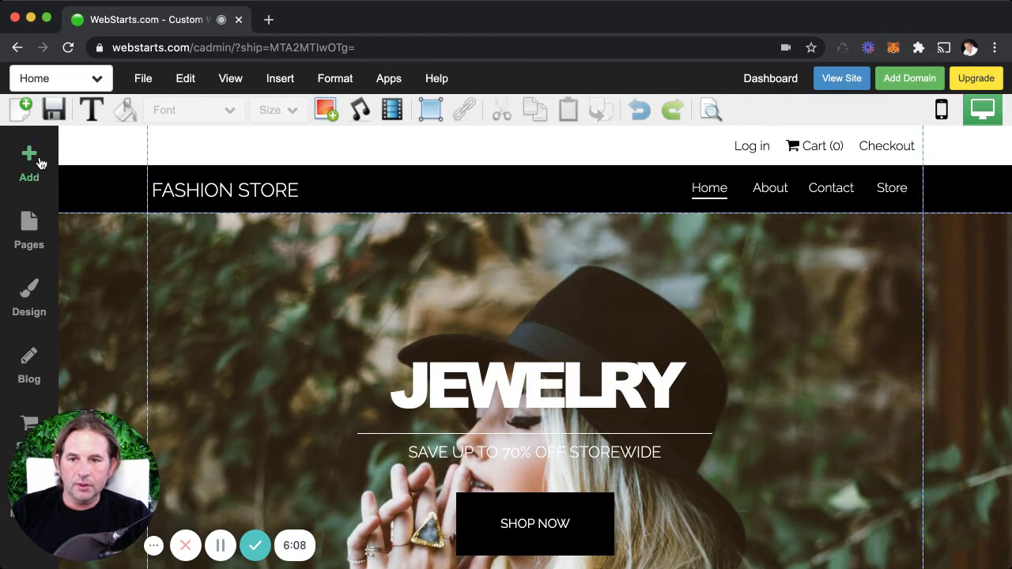
left_click(29, 163)
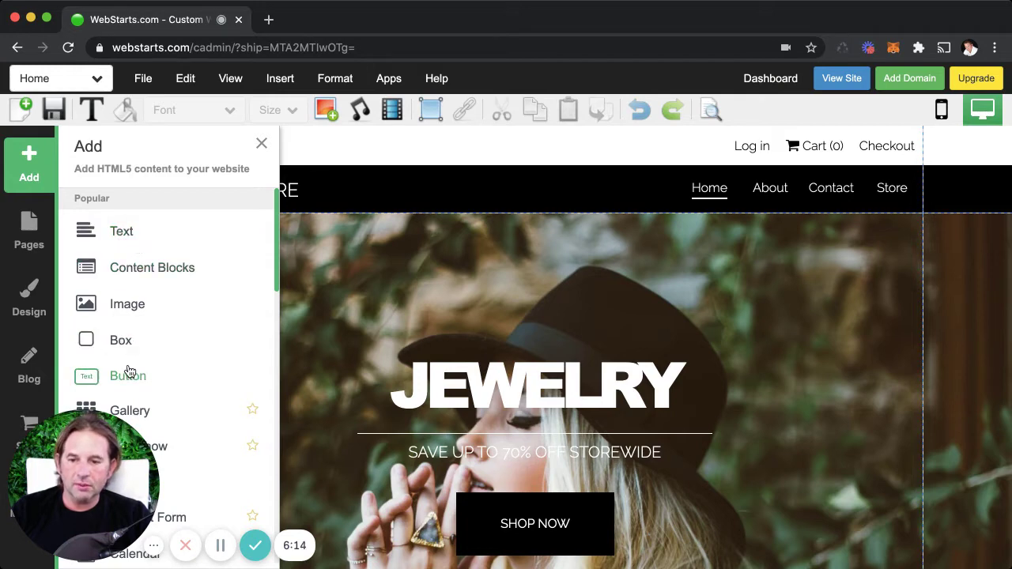
left_click(129, 372)
left_click(208, 356)
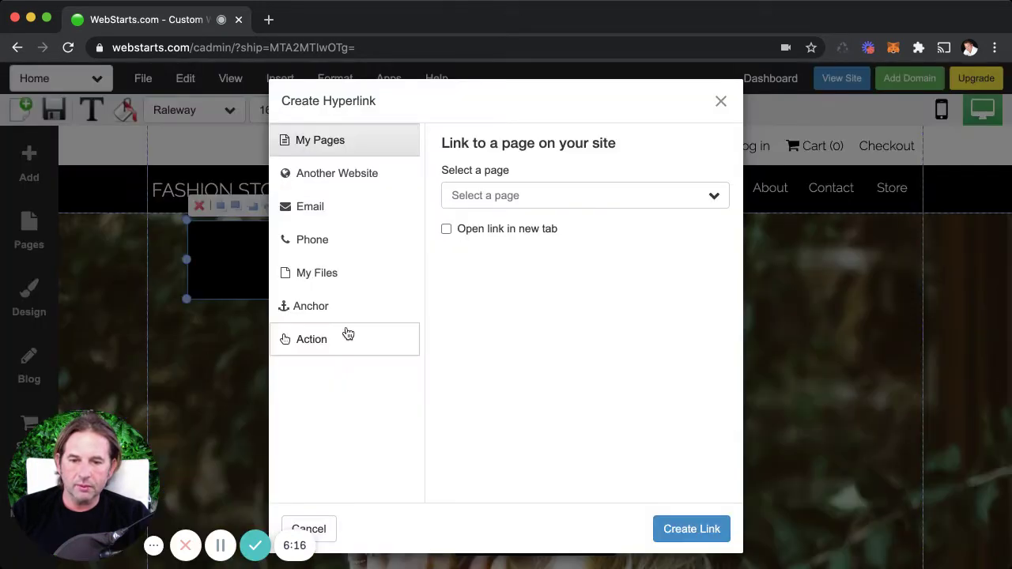
left_click(555, 198)
left_click(558, 251)
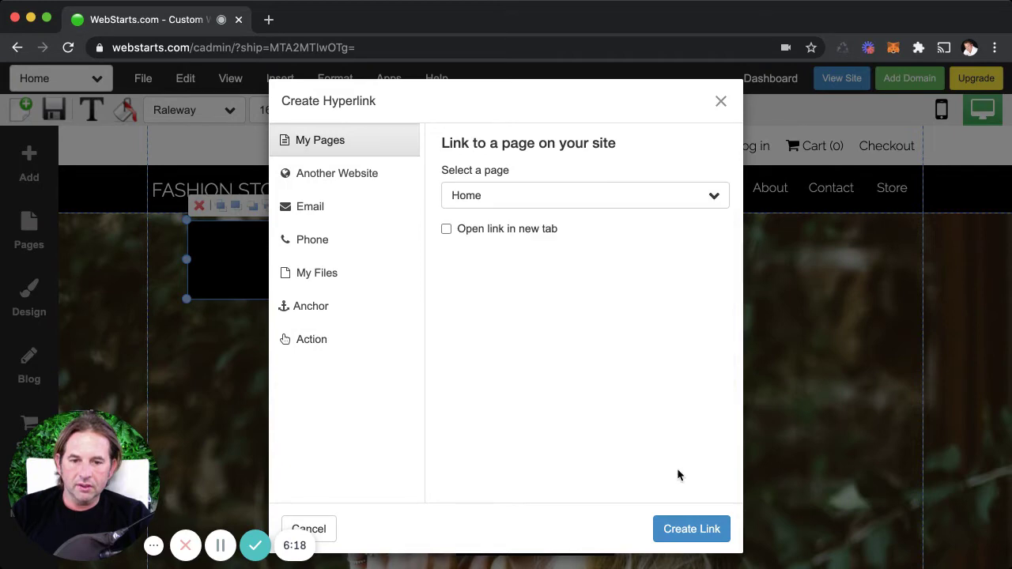
left_click(694, 528)
left_click_drag(340, 242, 466, 337)
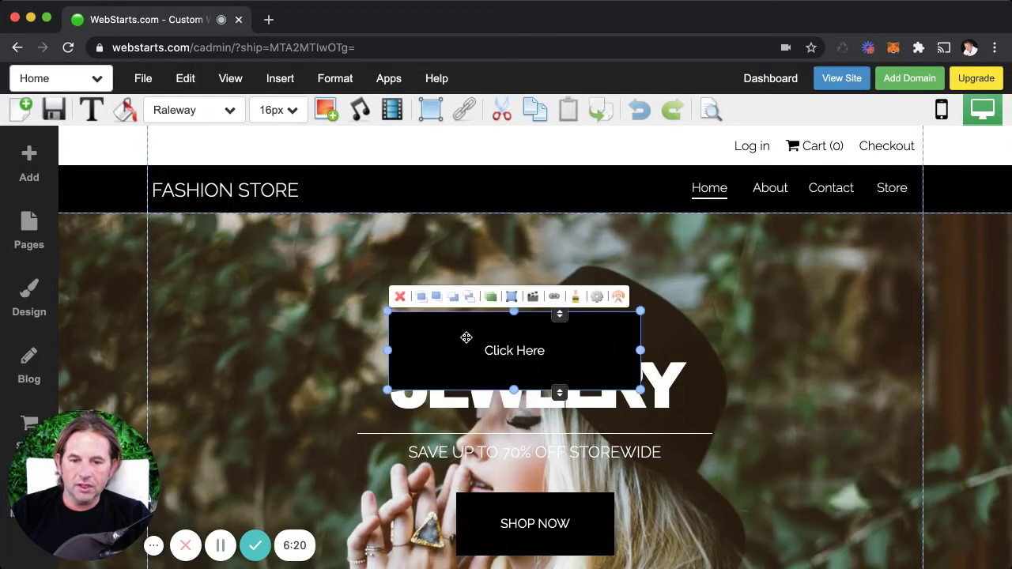
left_click(583, 296)
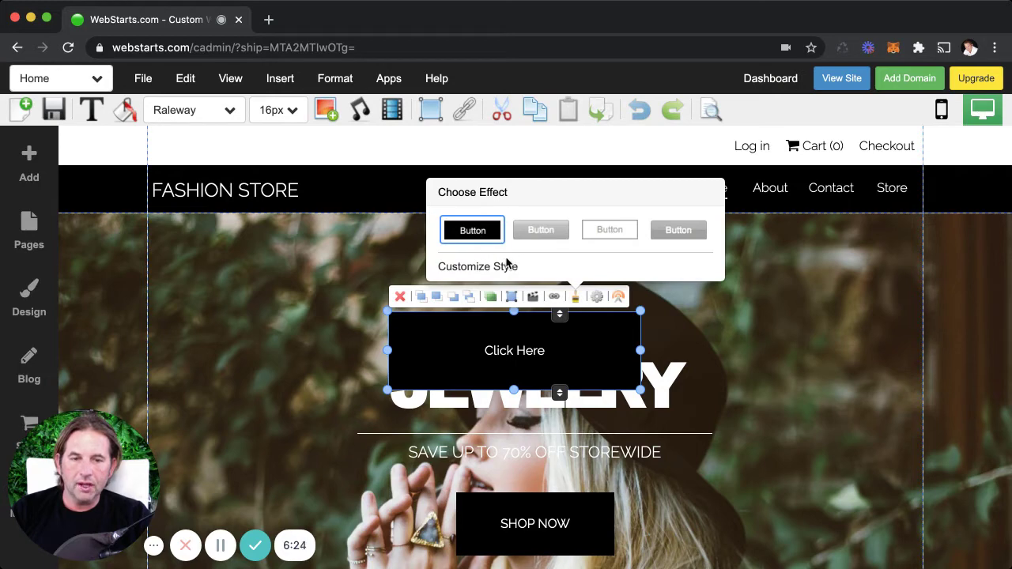
left_click(508, 266)
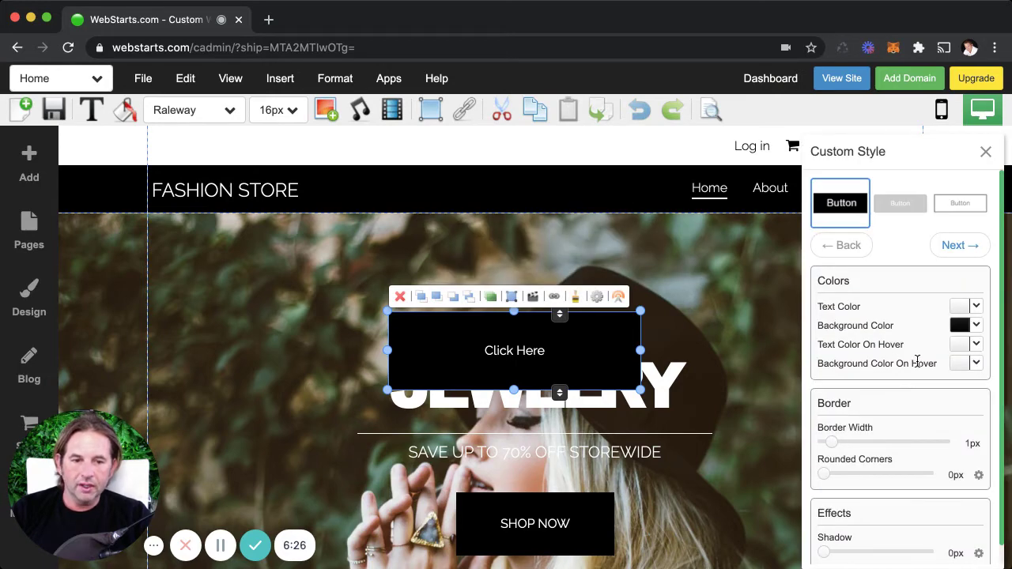
left_click(958, 324)
left_click(834, 393)
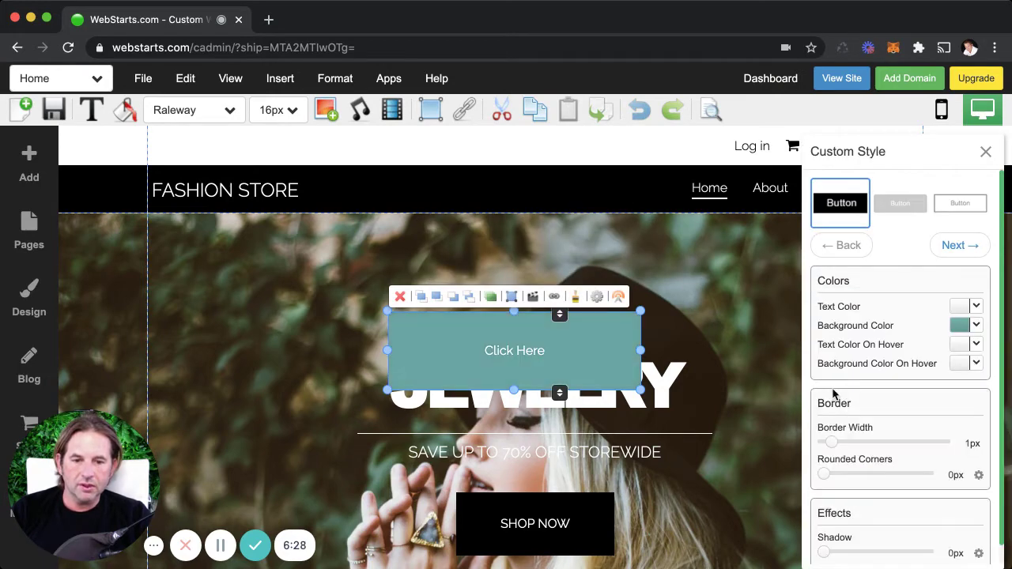
left_click(691, 326)
left_click(442, 328)
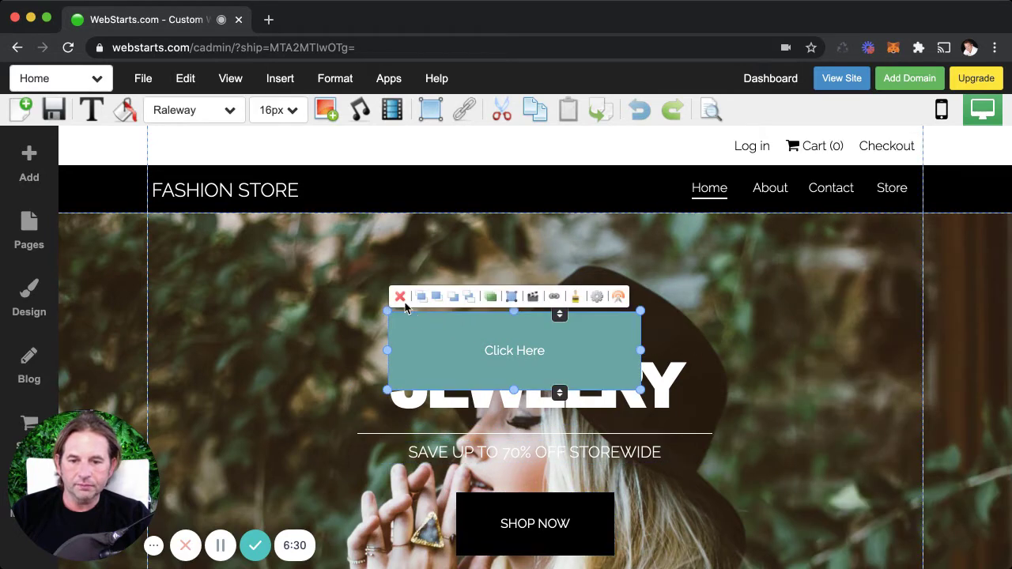
left_click(401, 298)
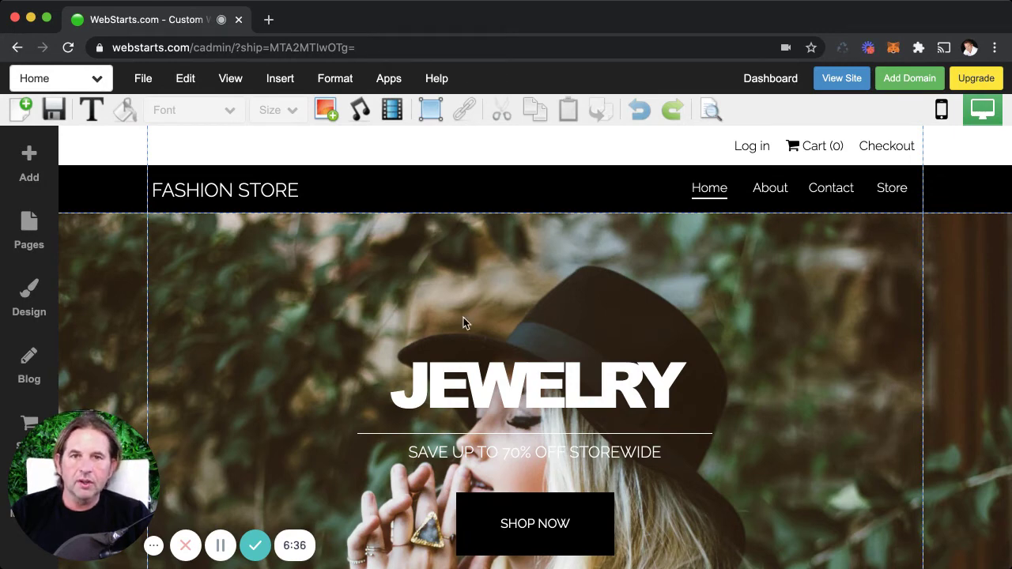
scroll(237, 269, "down", 1)
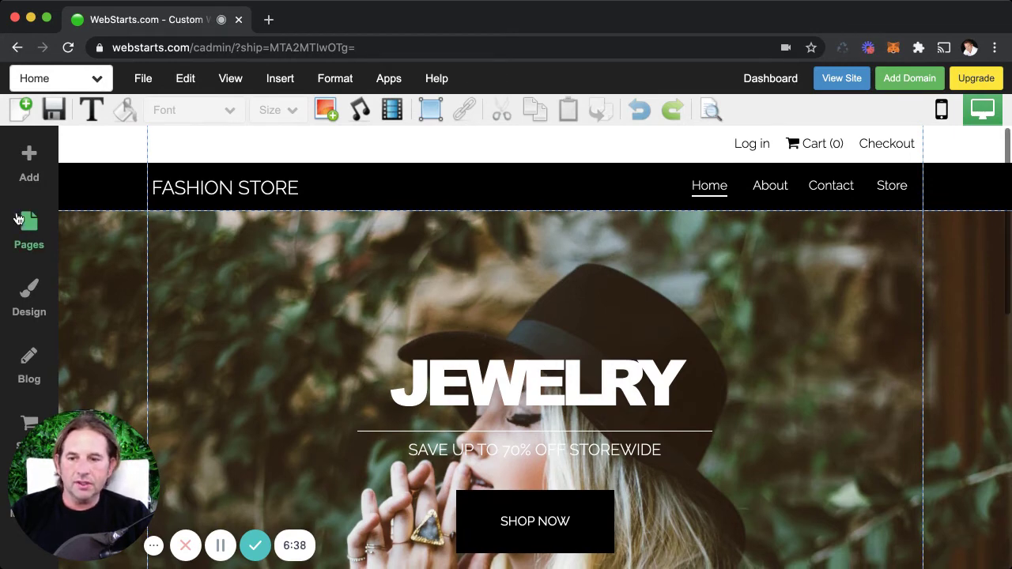
scroll(213, 312, "up", 1)
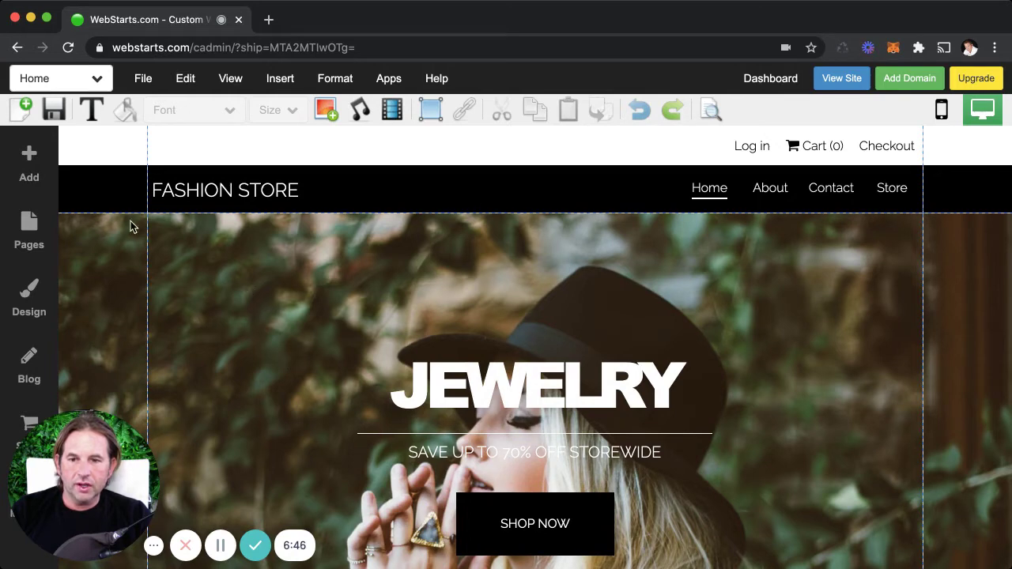
left_click(93, 204)
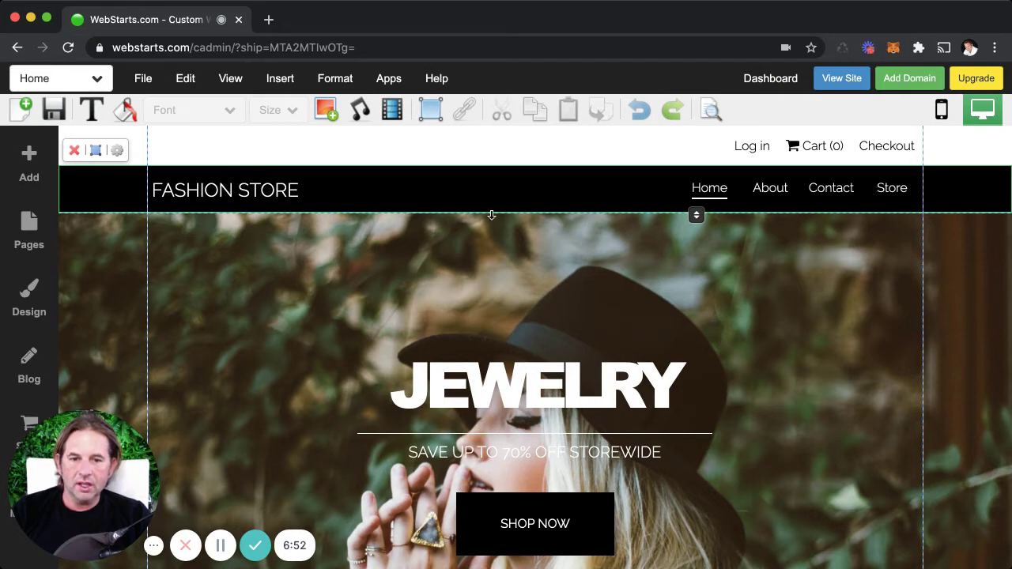
left_click(486, 234)
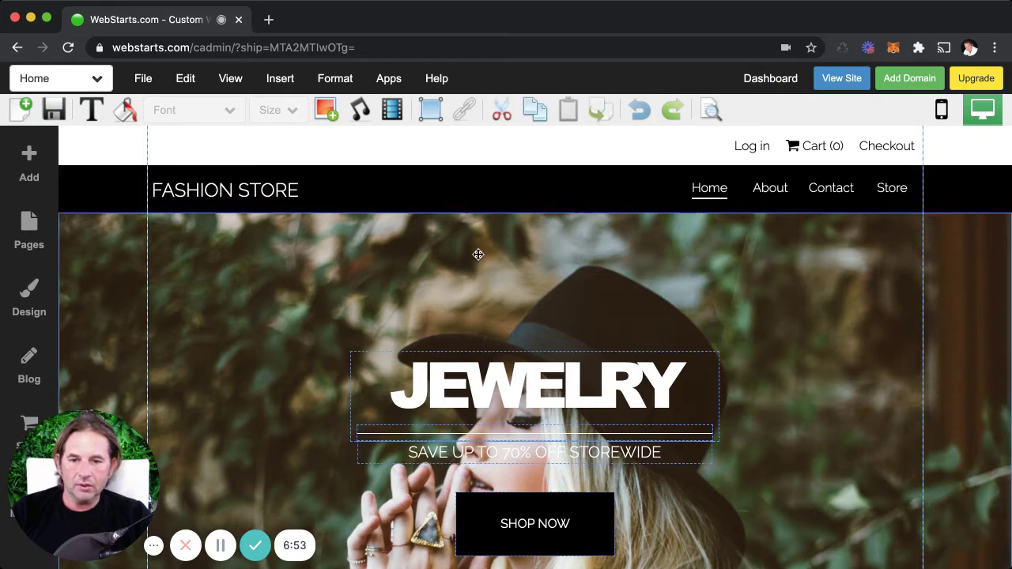
left_click(291, 195)
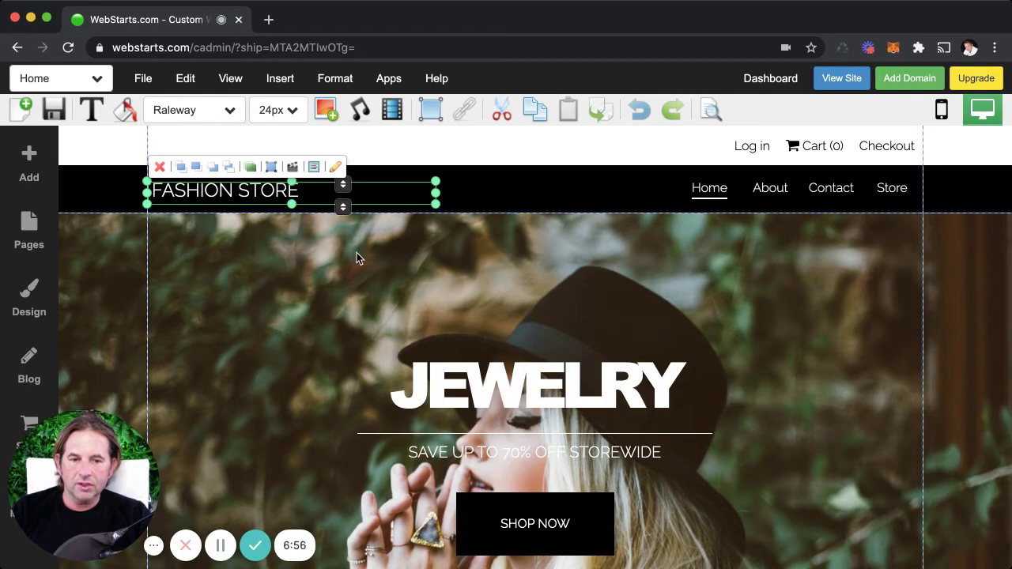
scroll(449, 235, "down", 1)
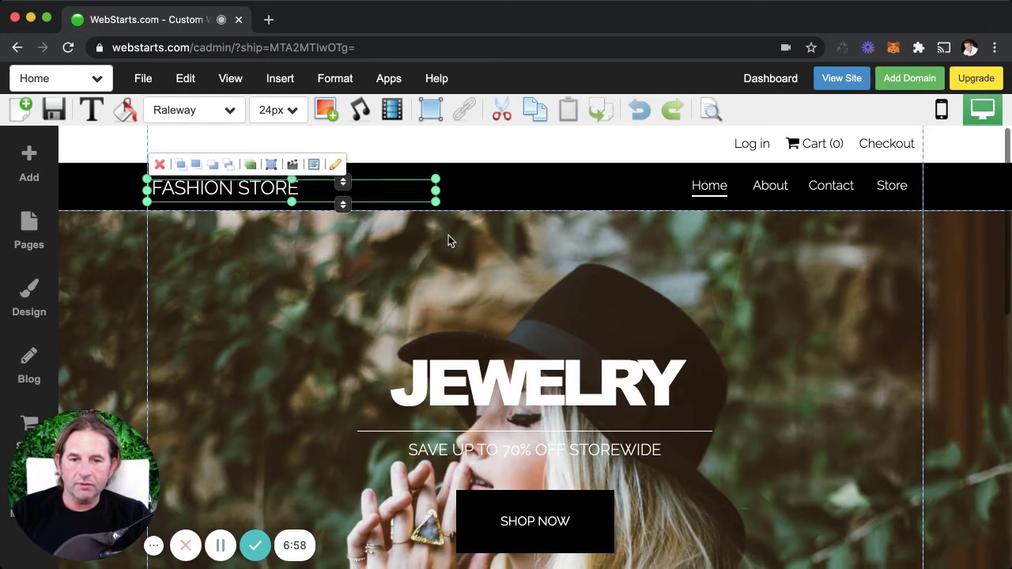
scroll(448, 235, "down", 8)
scroll(447, 240, "up", 2)
left_click(430, 316)
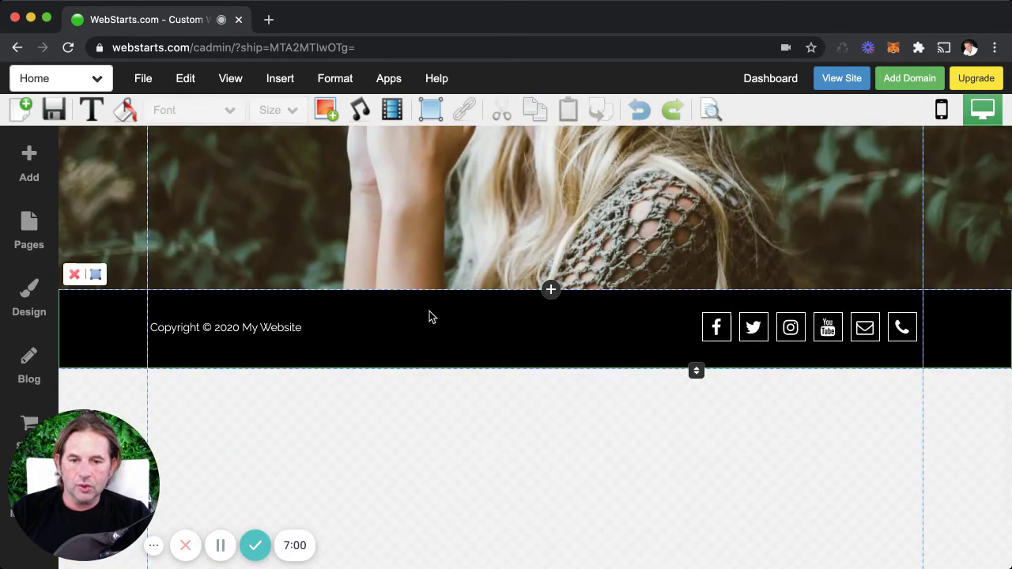
left_click(730, 341)
scroll(520, 328, "up", 4)
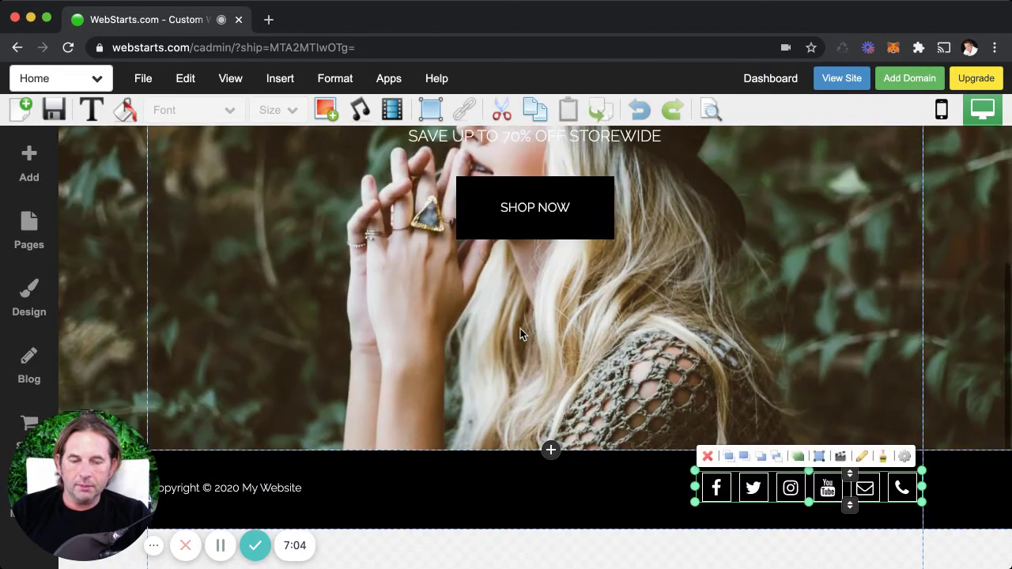
scroll(520, 328, "up", 8)
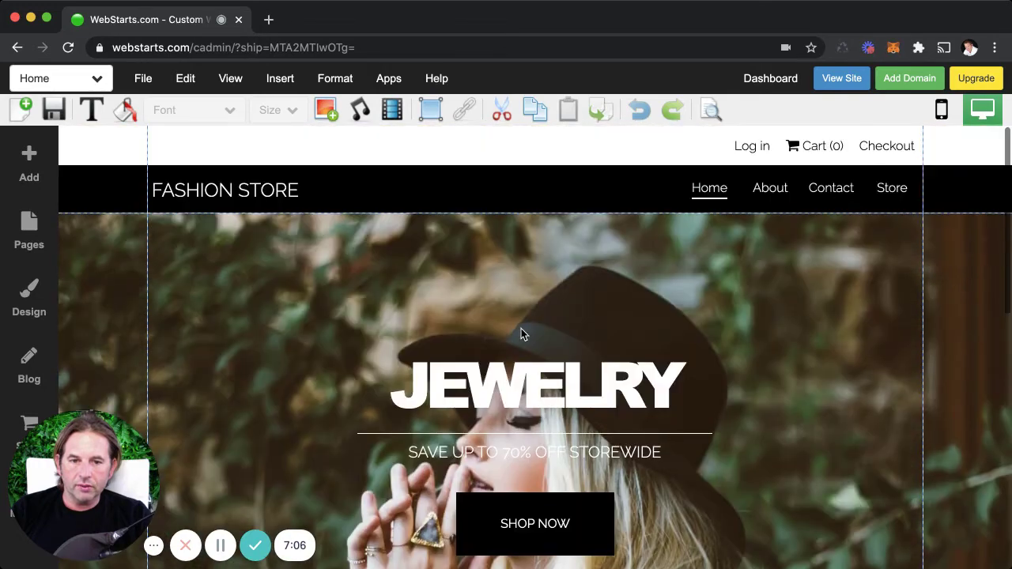
scroll(377, 266, "down", 1)
left_click(378, 265)
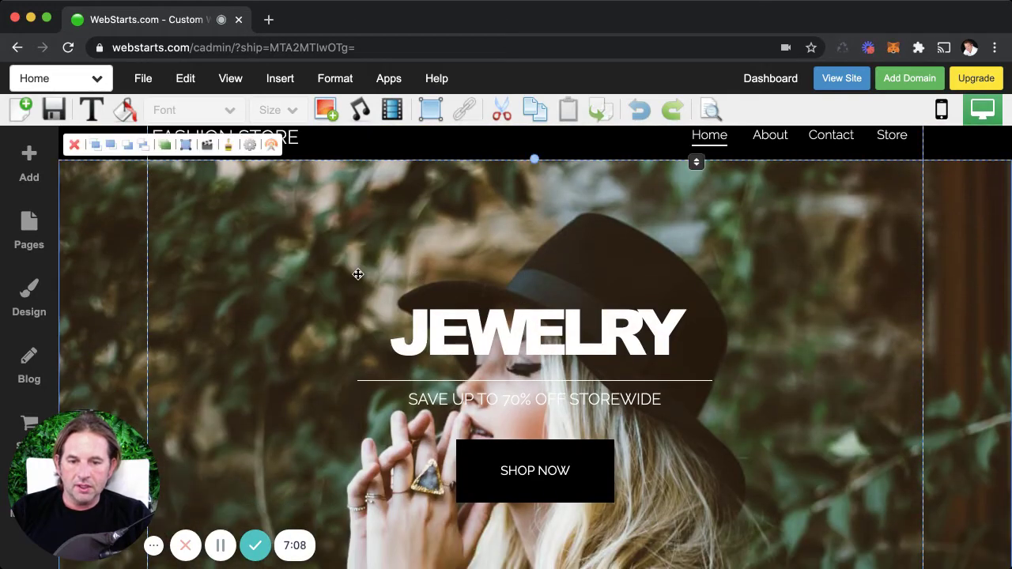
scroll(394, 320, "down", 4)
scroll(393, 319, "down", 2)
scroll(394, 320, "up", 7)
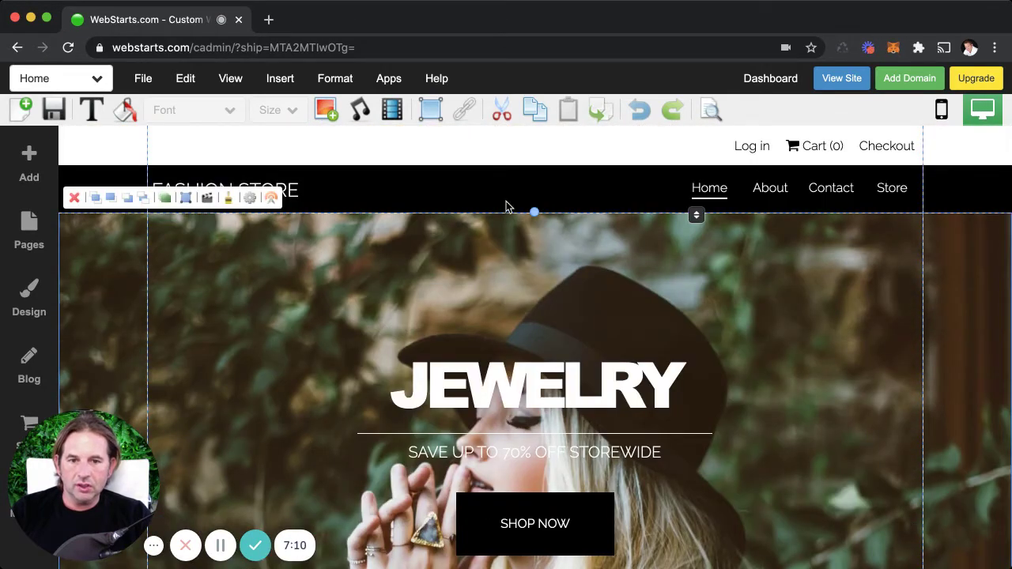
left_click(599, 163)
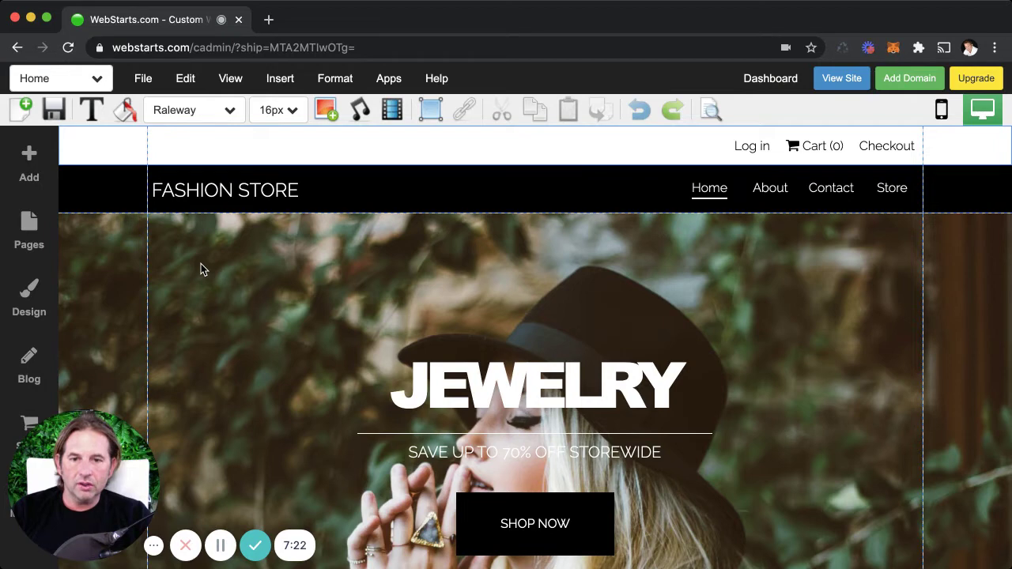
left_click(221, 257)
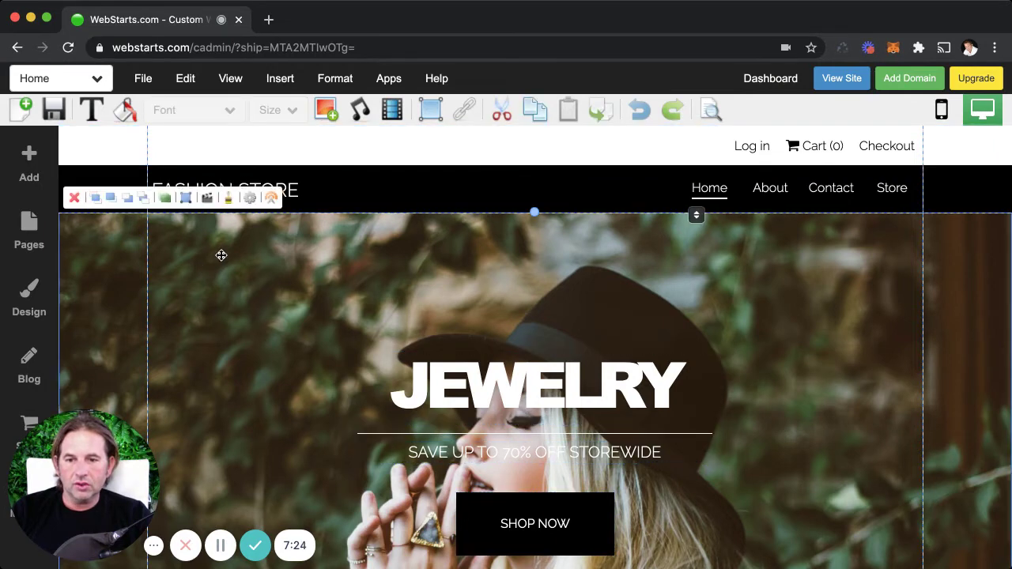
scroll(68, 332, "down", 3)
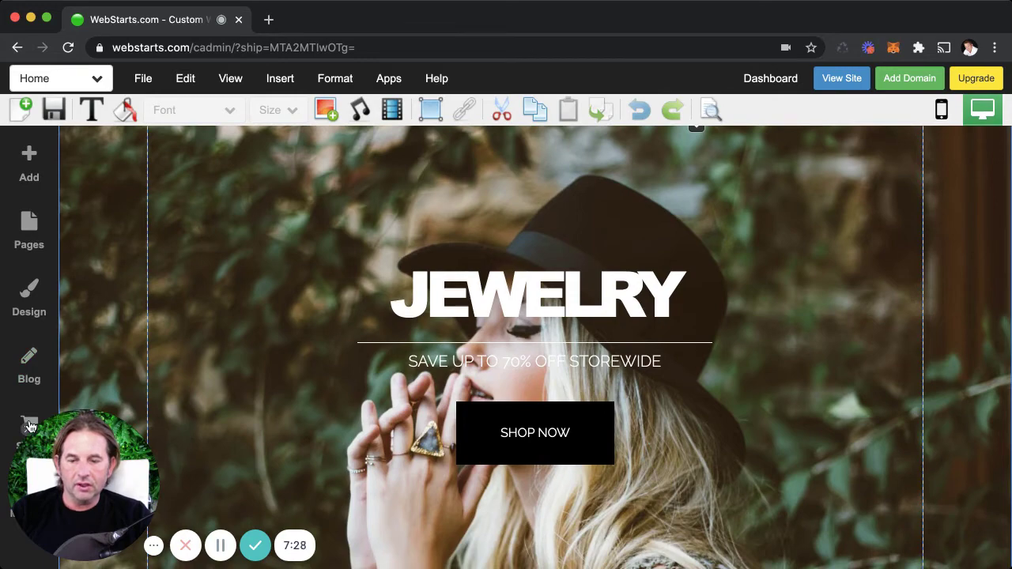
scroll(463, 253, "up", 3)
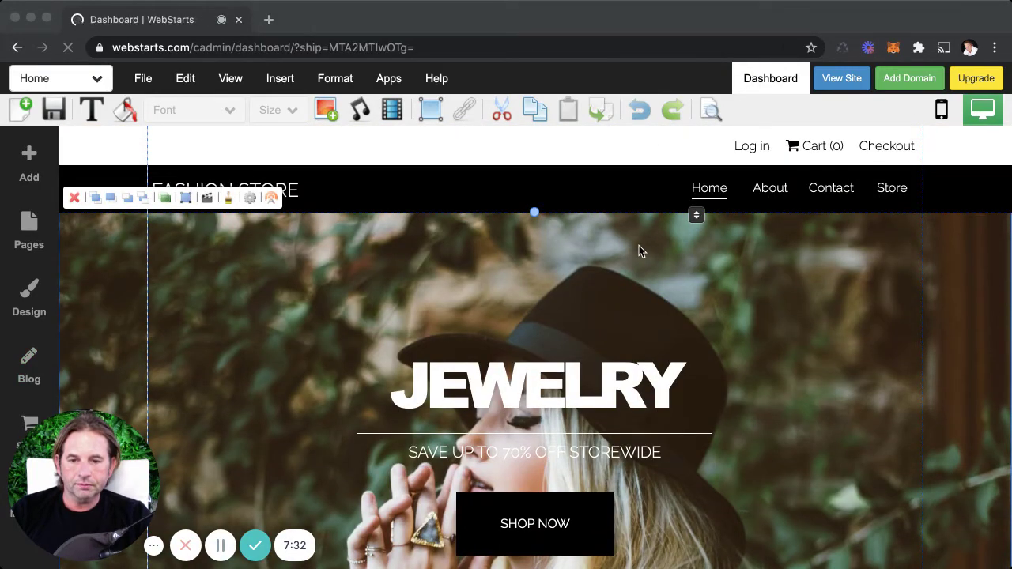
Step: Scroll down to the dashboard tiles and open the Store tile for Manage Store
scroll(640, 257, "down", 1)
scroll(640, 257, "down", 4)
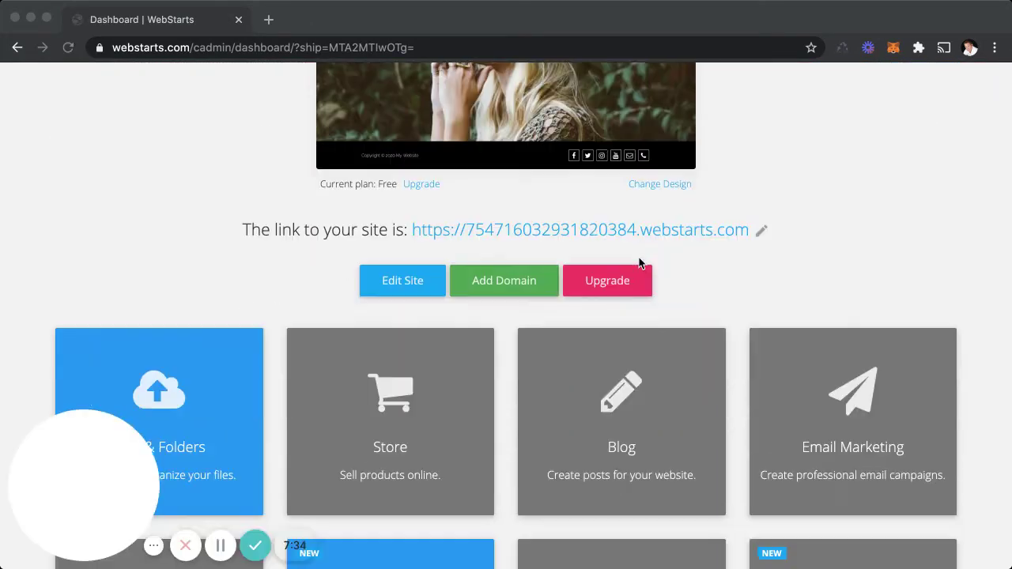
left_click(401, 345)
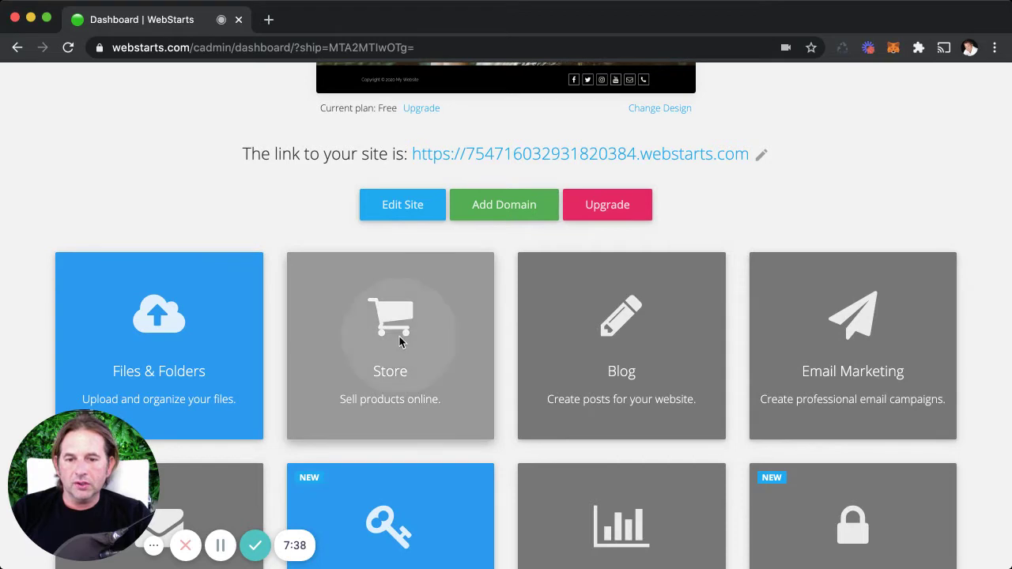
left_click(400, 341)
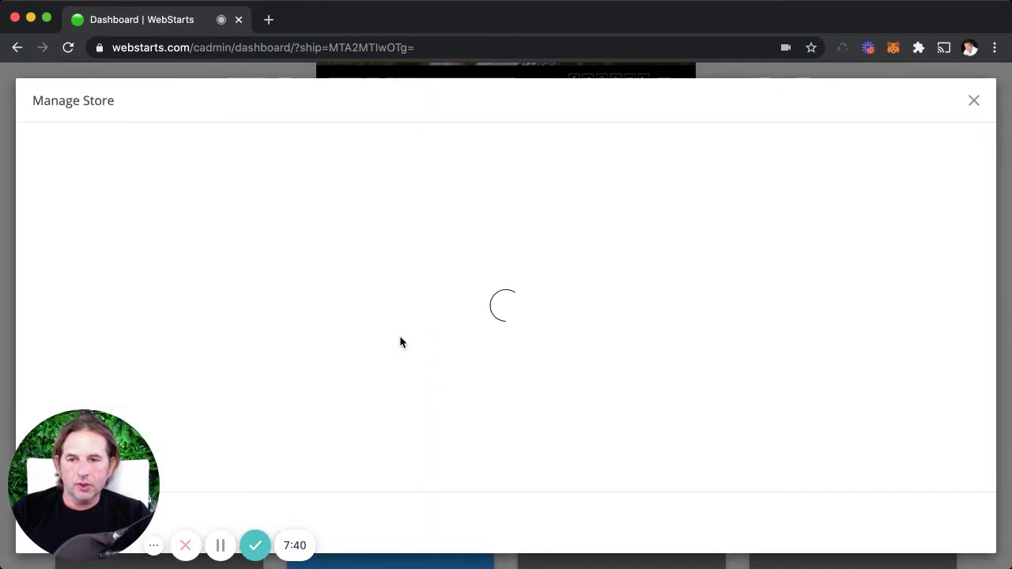
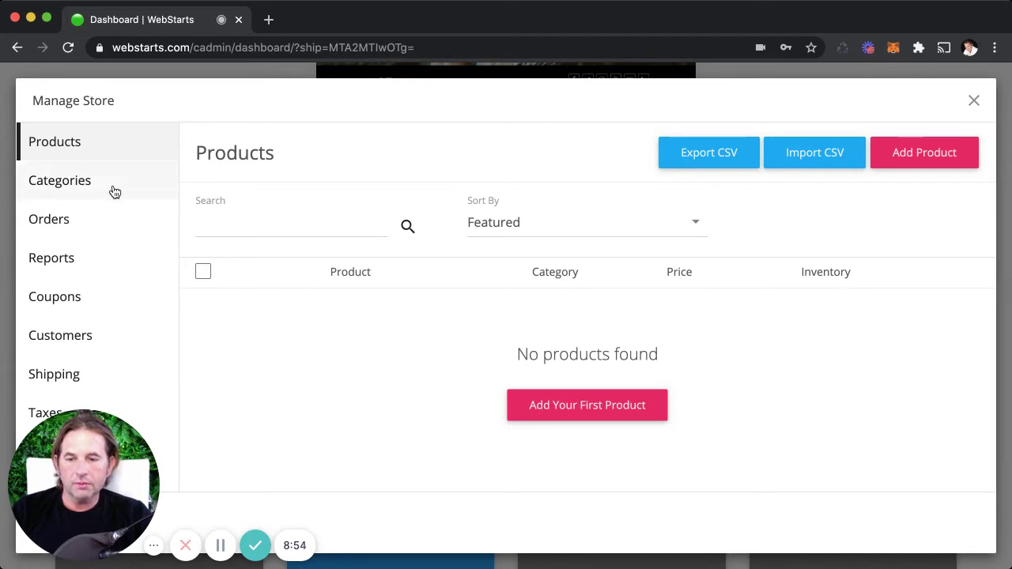
Step: Start the store's first product, titled 'Earrings' with description 'Hand crafted earrings.'
left_click(135, 145)
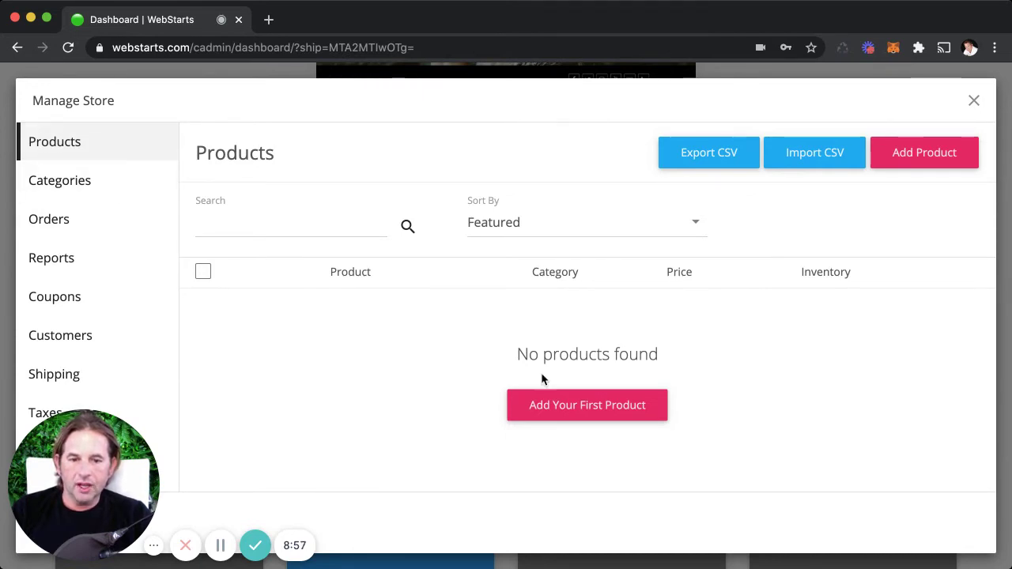
left_click(569, 407)
left_click(472, 254)
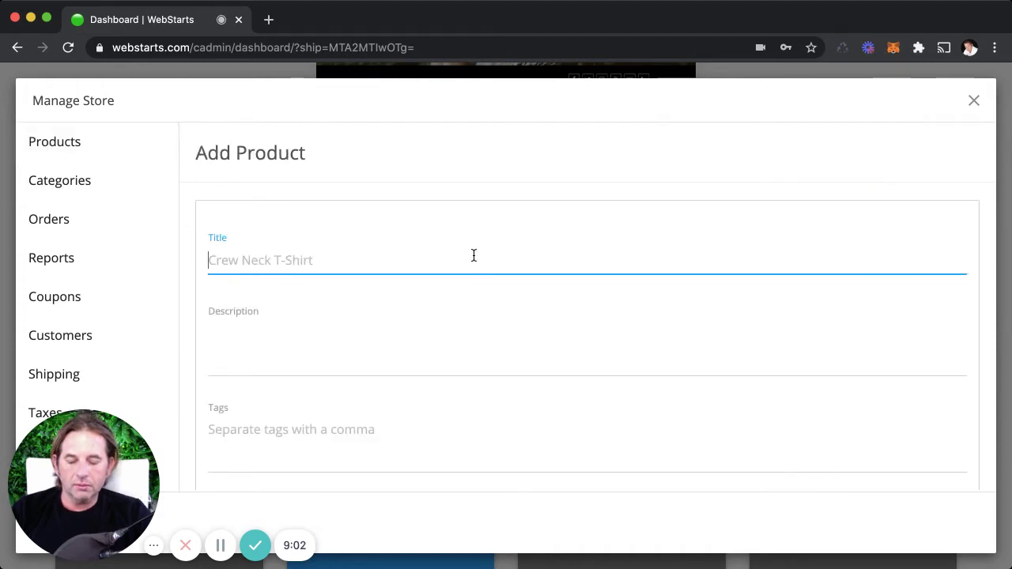
type("Earrings")
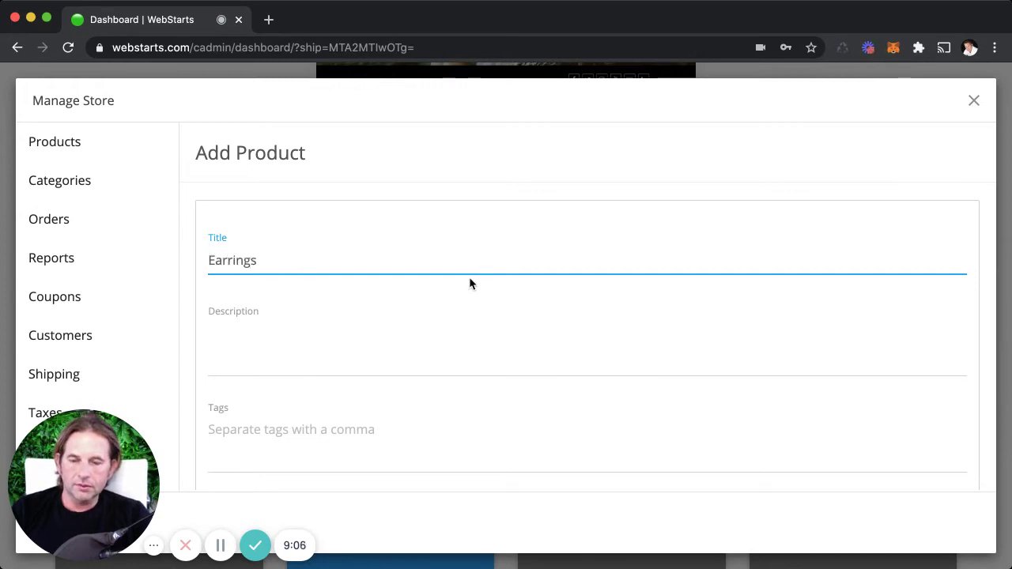
left_click(475, 344)
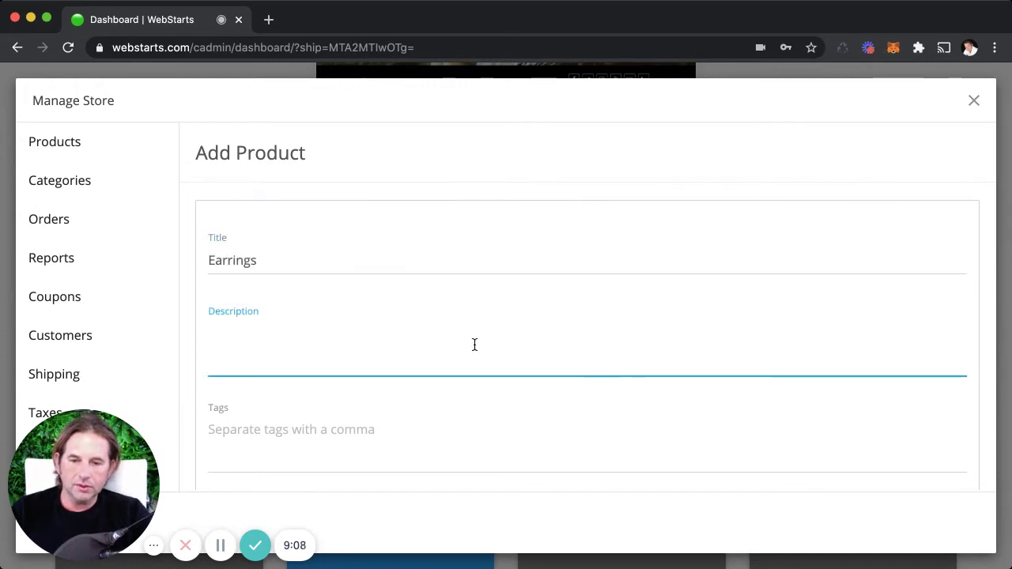
type("Hand crafted earrings.")
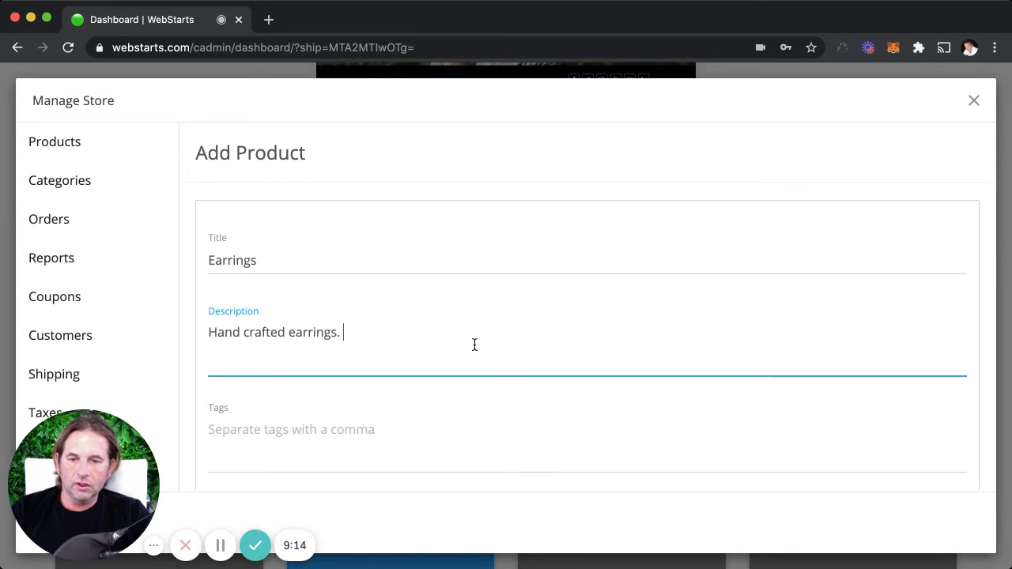
Step: Try blockquote and bold on 'earrings' in the description, then remove both
mouse_move(342, 332)
left_mouse_down()
mouse_move(283, 332)
mouse_move(338, 332)
left_mouse_up()
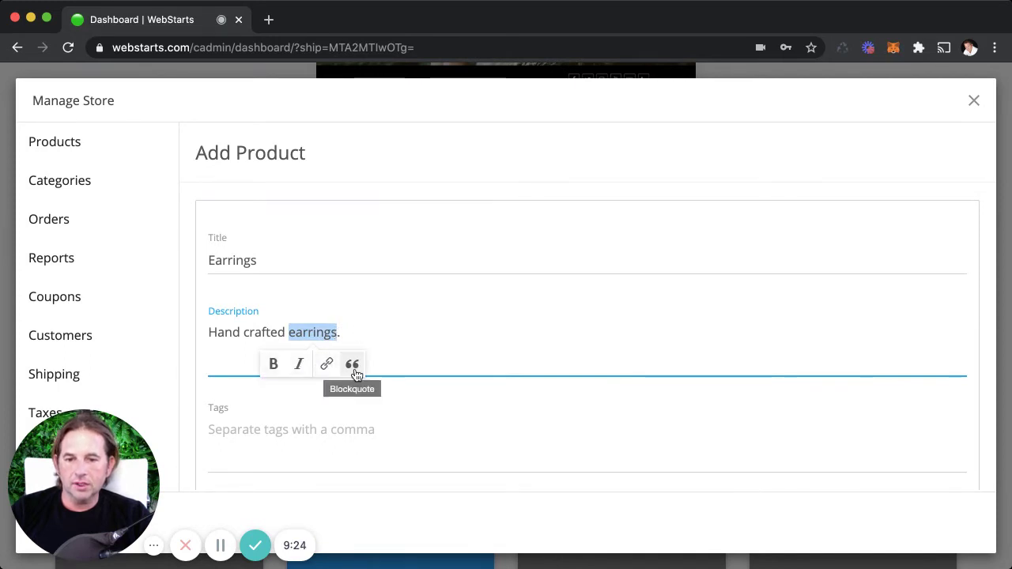
left_click(352, 363)
left_click(395, 379)
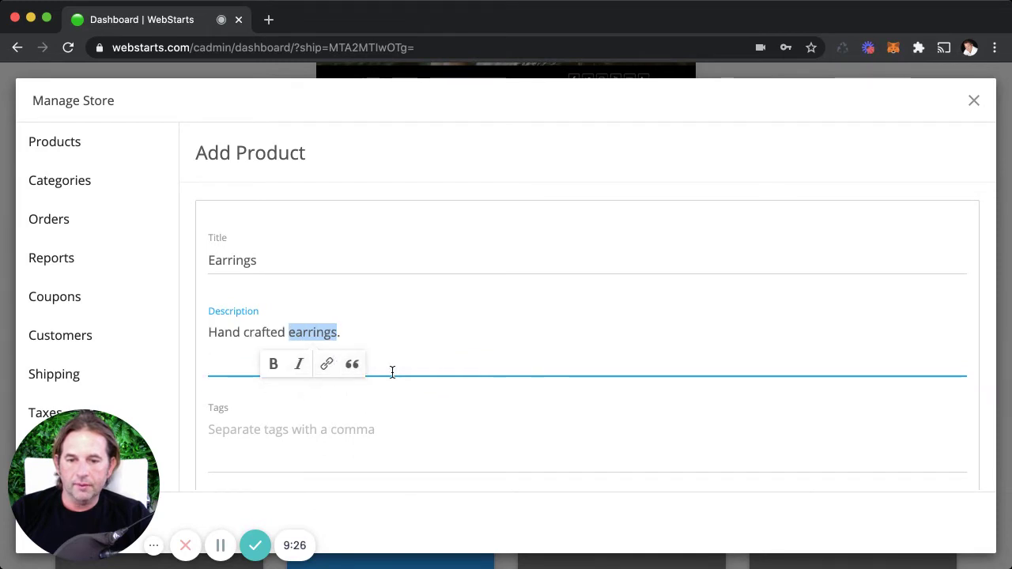
left_click(276, 364)
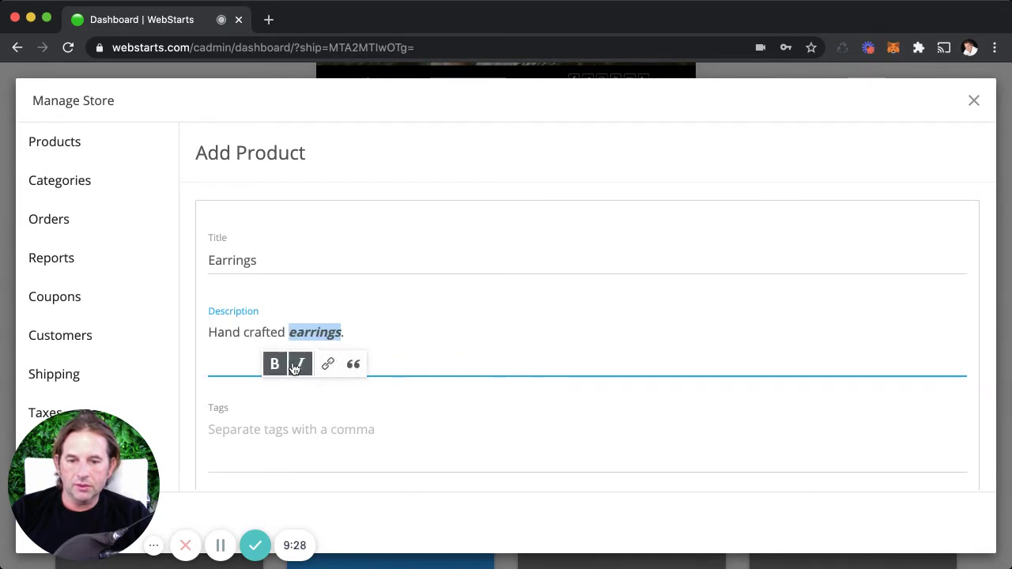
left_click(278, 365)
left_click(424, 339)
scroll(425, 344, "down", 2)
Step: Add the tags 'earrings' and 'earring' to the product
scroll(424, 344, "down", 2)
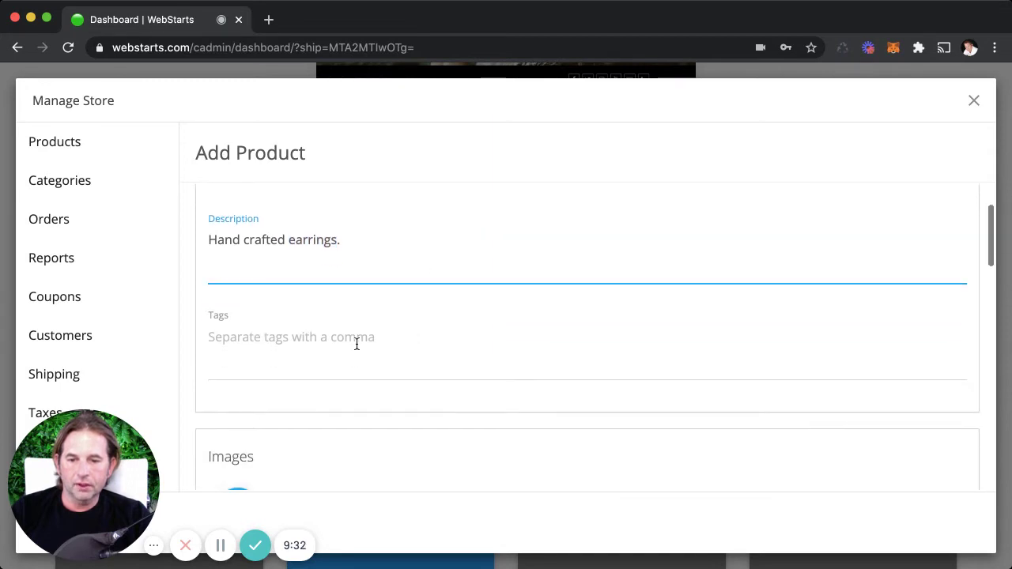
left_click(309, 317)
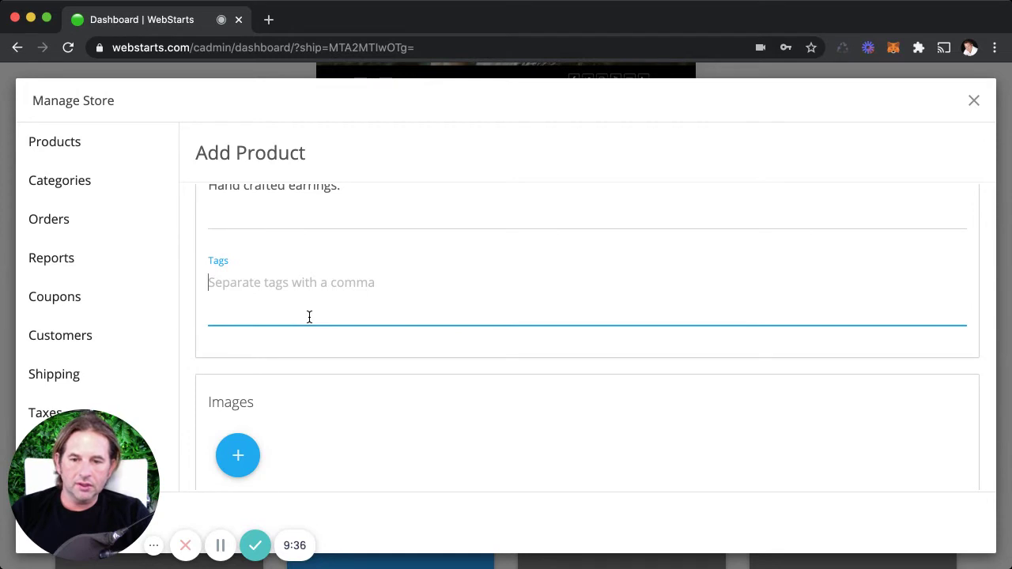
type("earrings")
key("Return")
type("e")
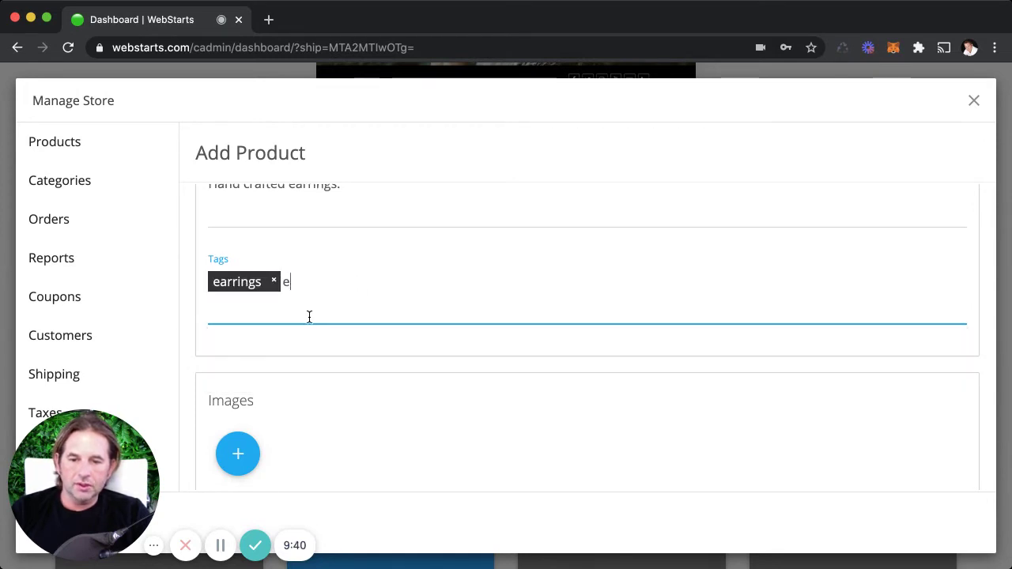
type("arring")
key("Return")
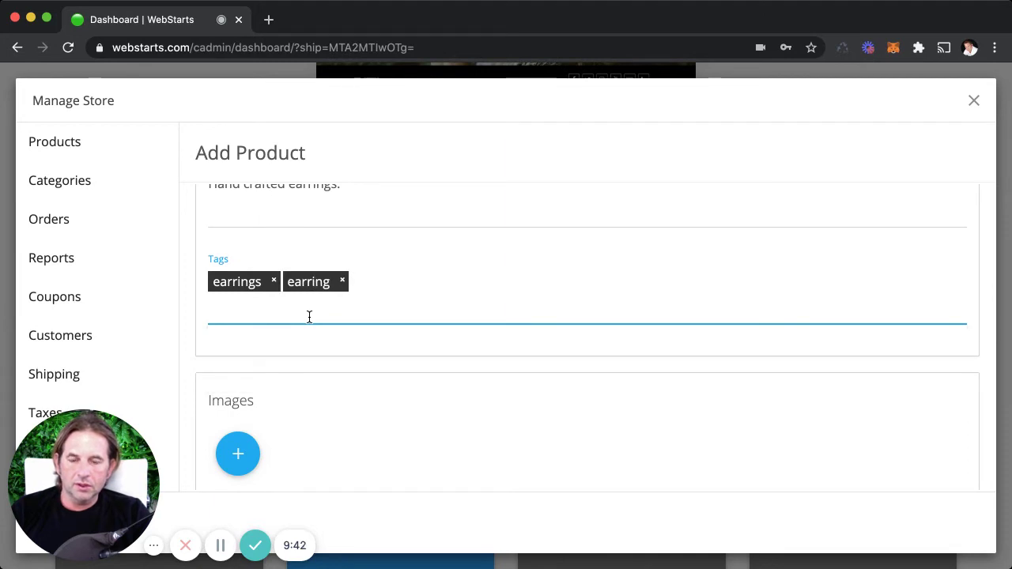
Step: Open the File Manager to add a product image
scroll(309, 316, "up", 2)
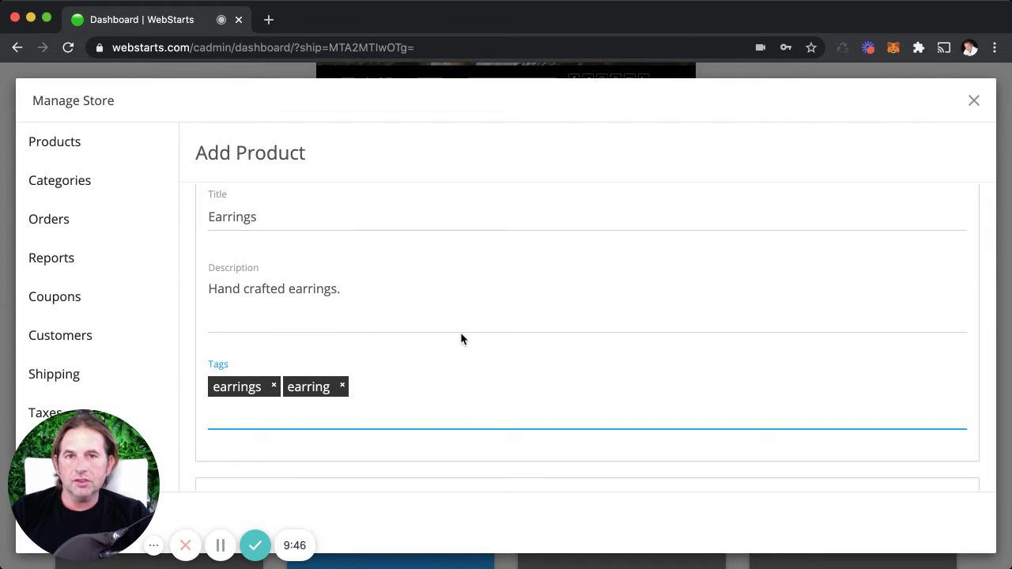
scroll(442, 367, "down", 3)
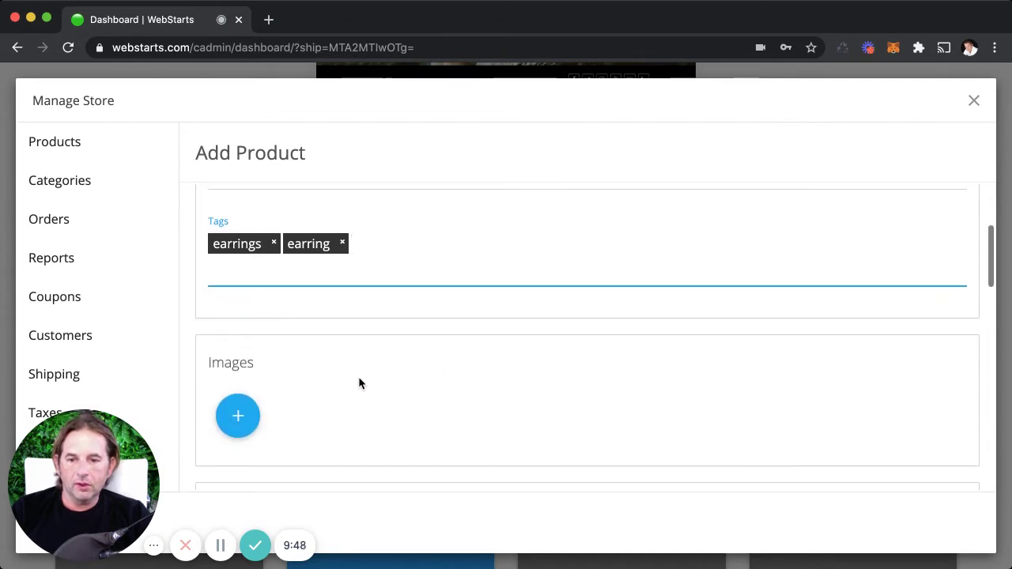
scroll(253, 427, "down", 2)
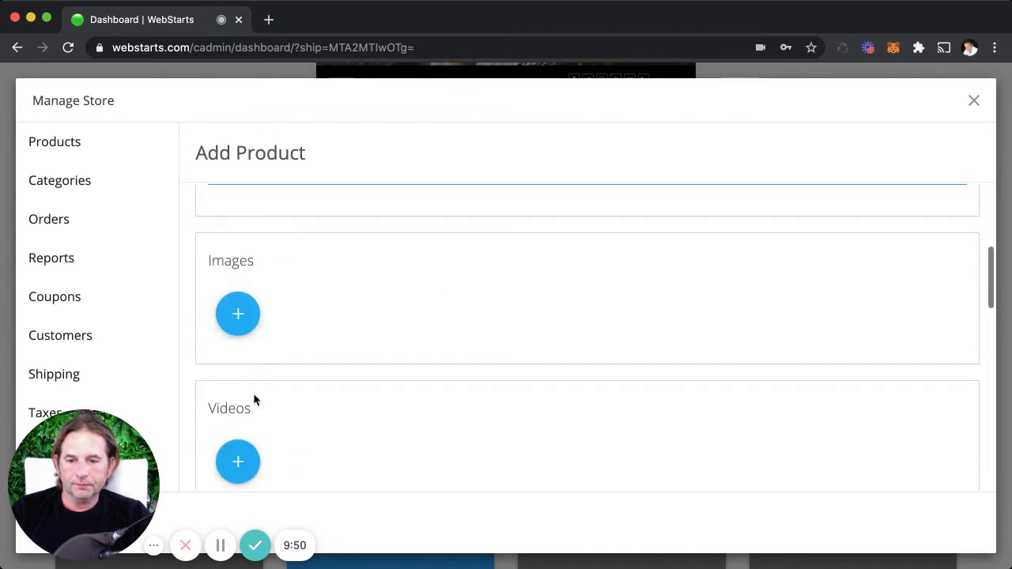
left_click(234, 336)
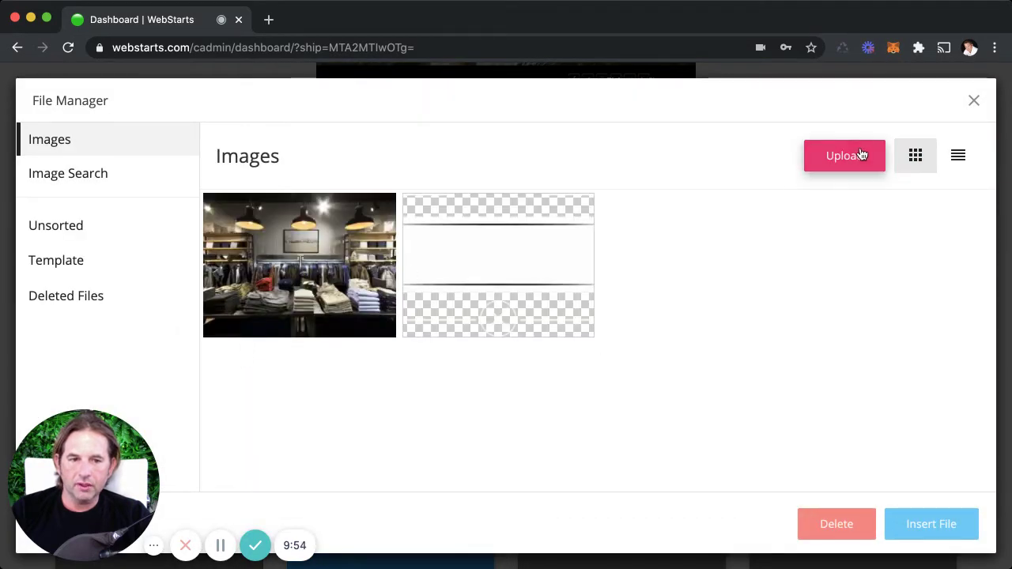
Step: Upload the earrings photo and insert it as the product's image
left_click(836, 164)
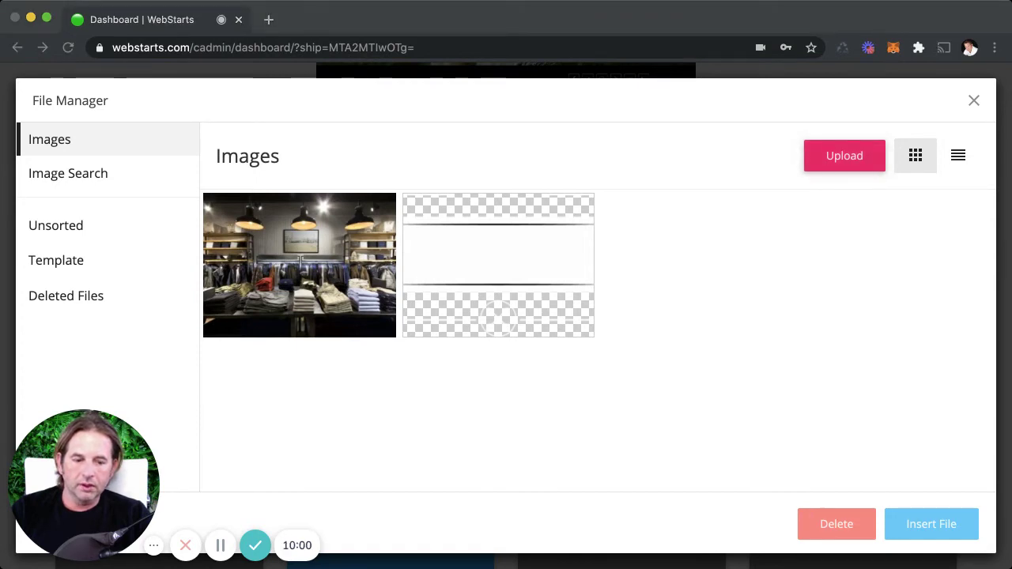
key("Return")
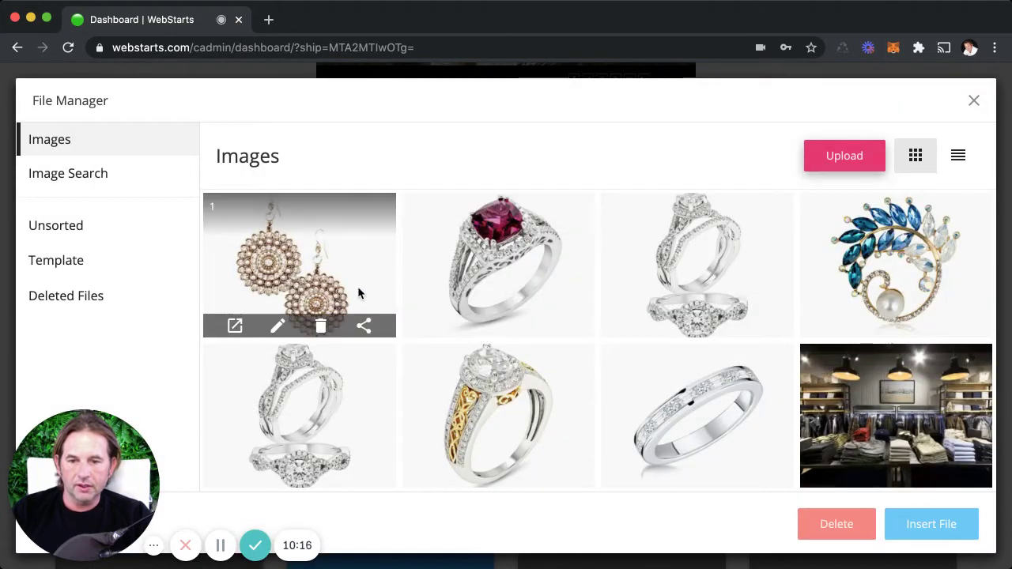
left_click(358, 286)
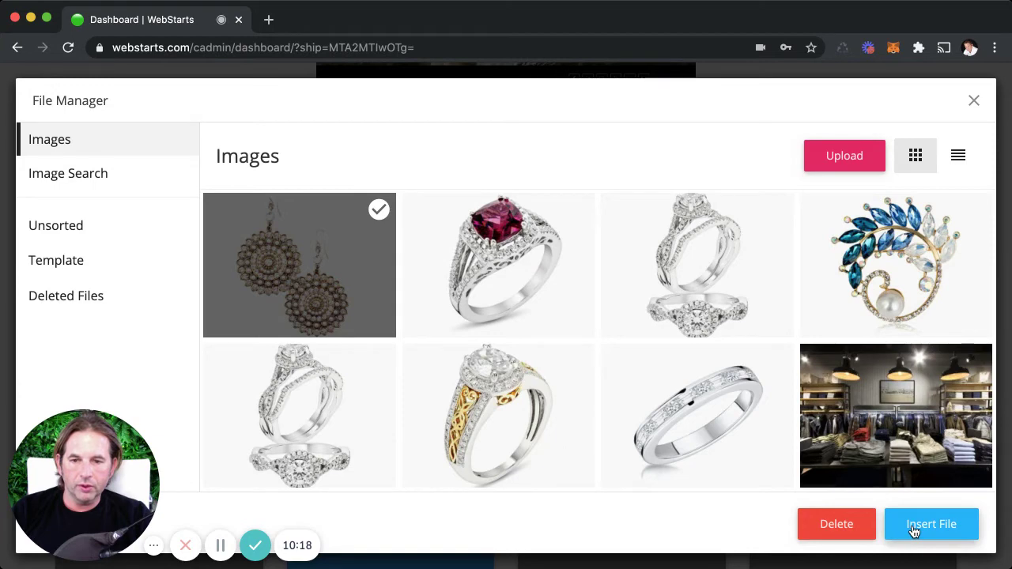
left_click(915, 526)
scroll(420, 357, "down", 1)
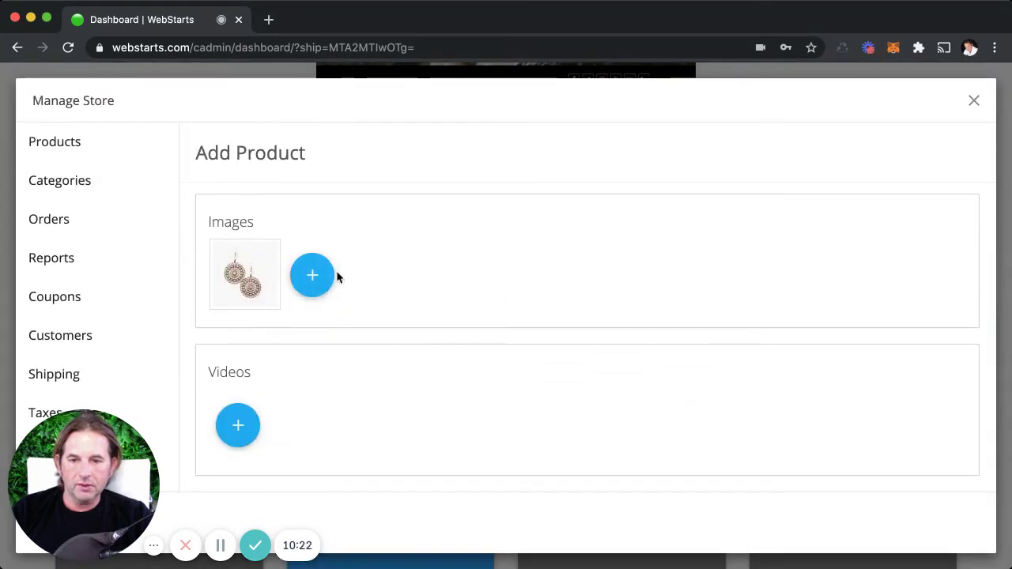
left_click(321, 280)
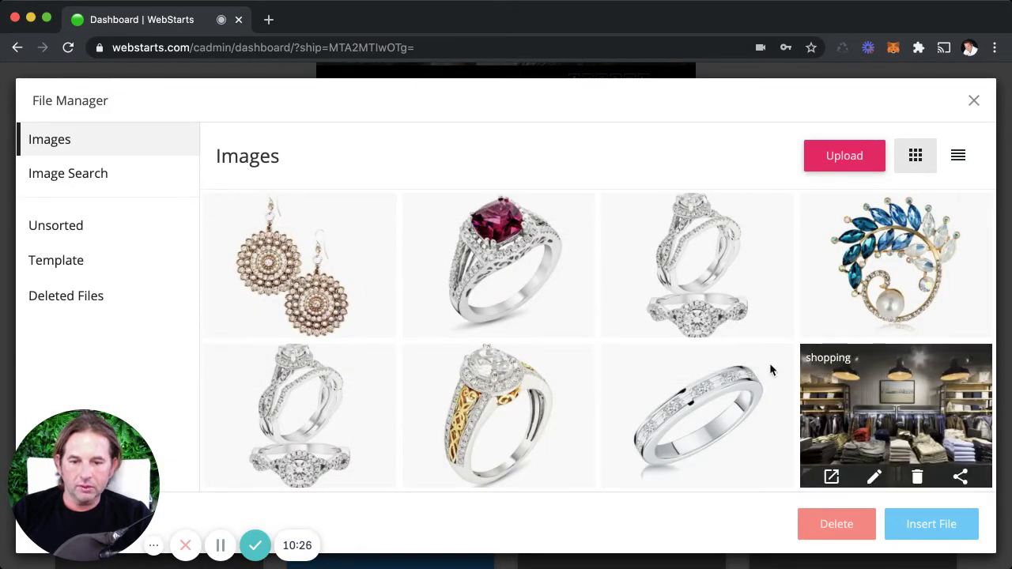
left_click(972, 101)
scroll(380, 304, "down", 3)
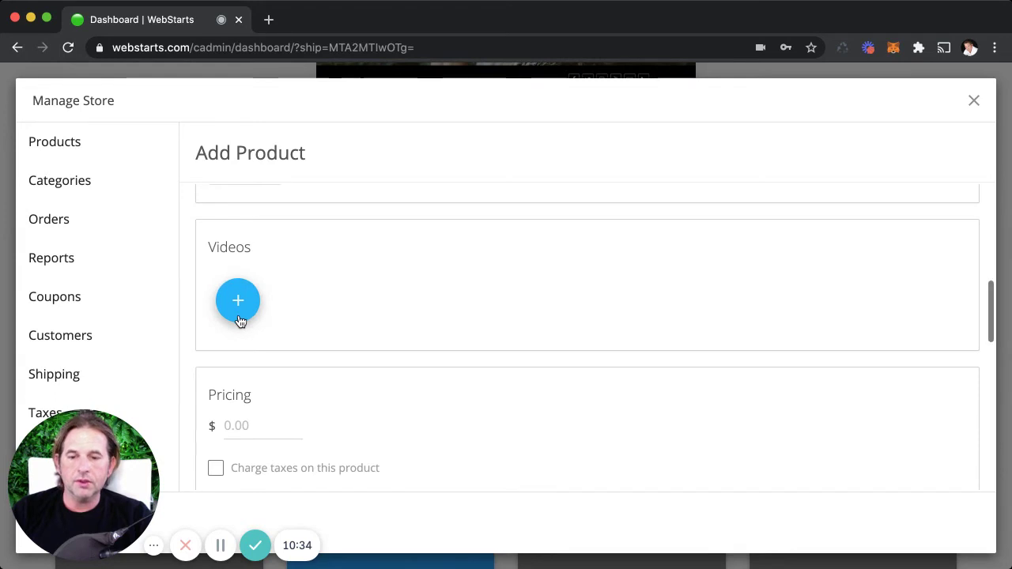
scroll(253, 395, "down", 3)
left_click(249, 208)
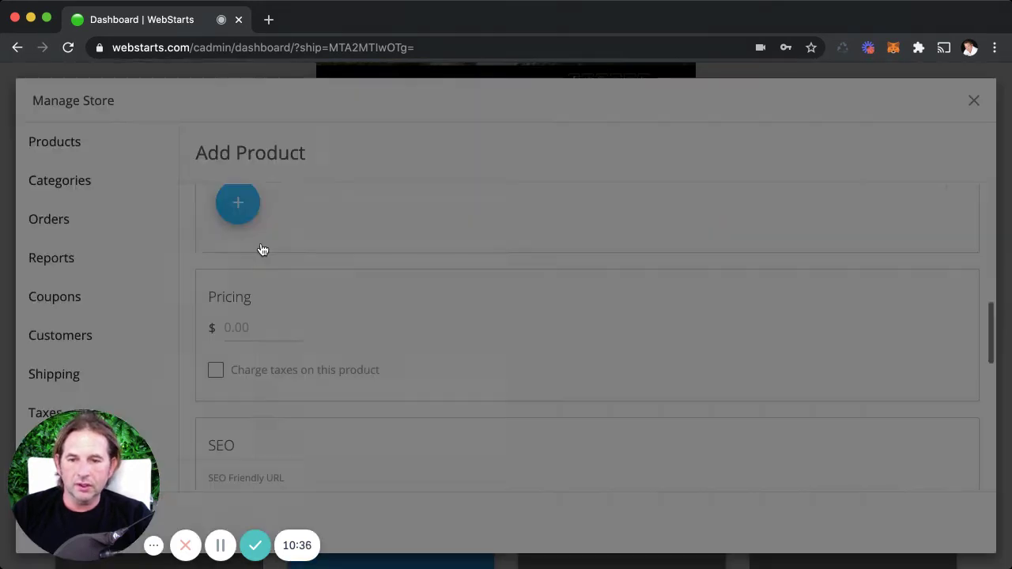
left_click(194, 177)
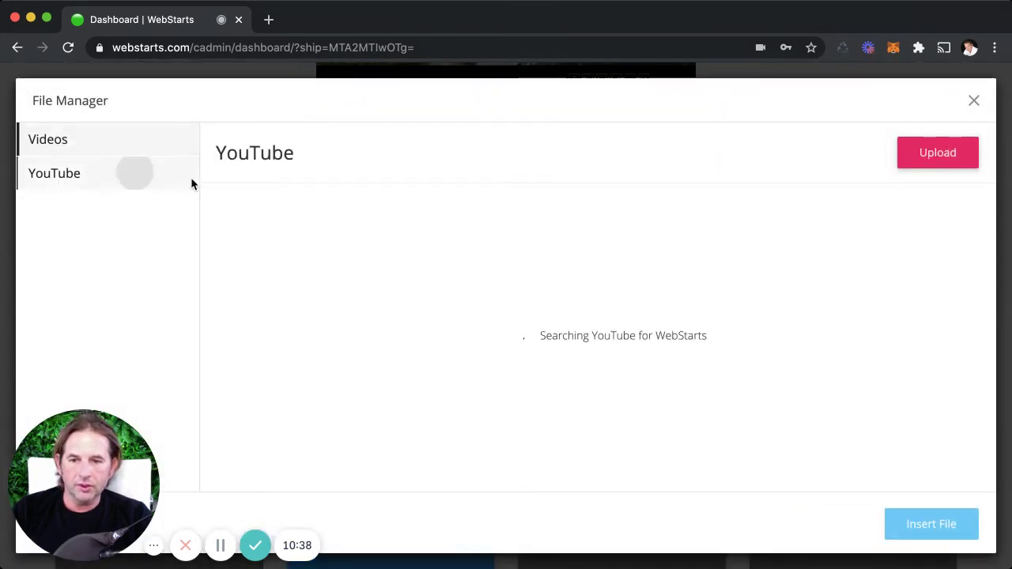
left_click(973, 100)
scroll(559, 269, "up", 5)
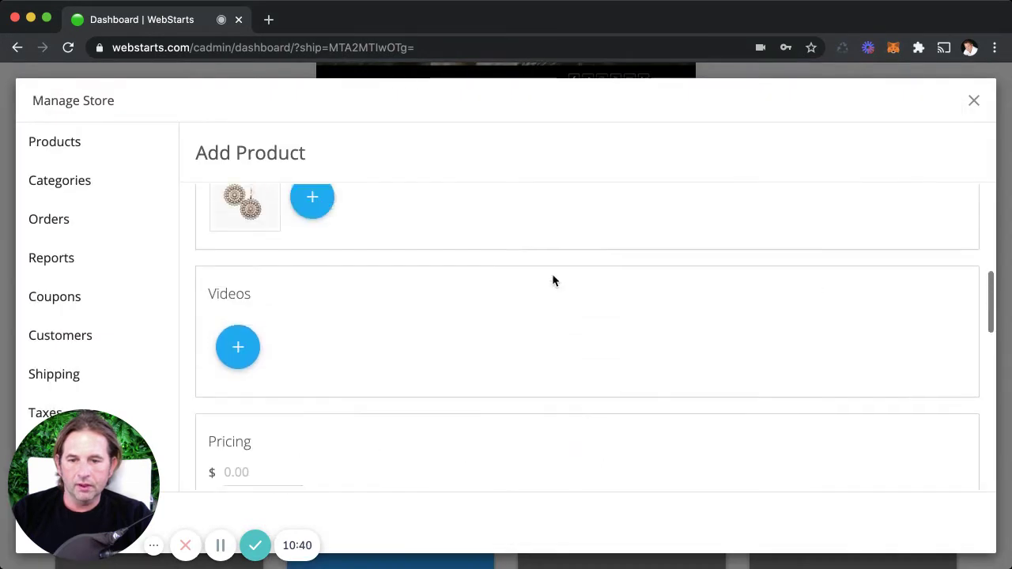
Step: Set the product price to 100
scroll(556, 285, "down", 5)
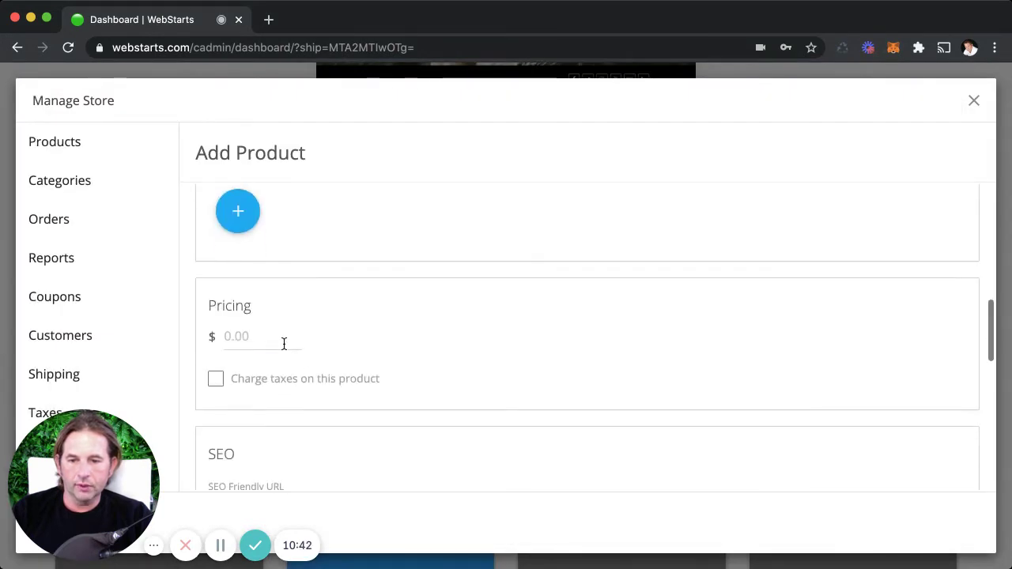
left_click(284, 343)
scroll(332, 366, "down", 1)
scroll(333, 368, "up", 1)
scroll(332, 372, "down", 2)
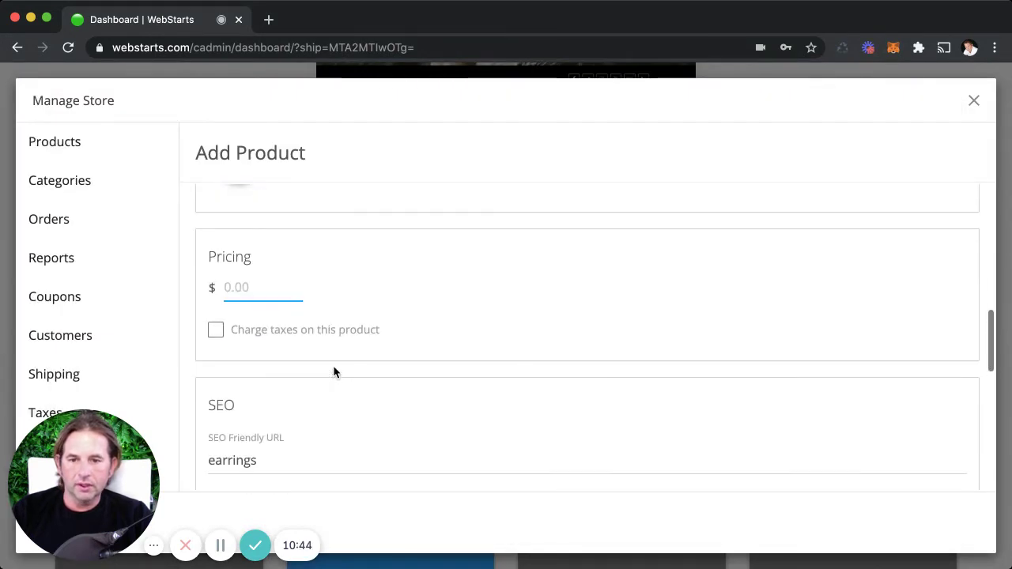
type("100")
left_click(467, 323)
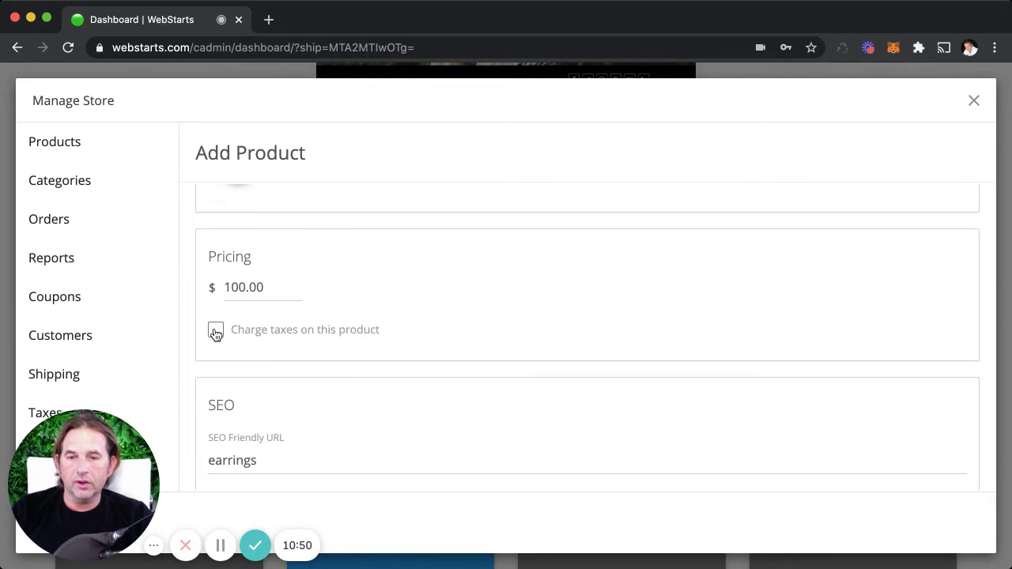
Step: Leave 'Charge taxes on this product' unchecked after ticking and unticking it
scroll(221, 332, "down", 2)
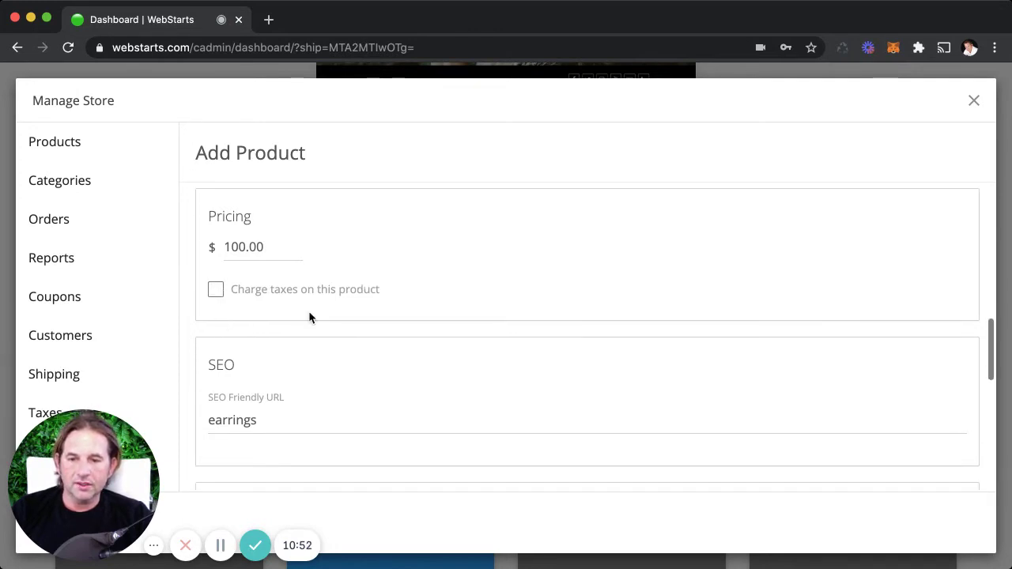
left_click(215, 292)
left_click(215, 292)
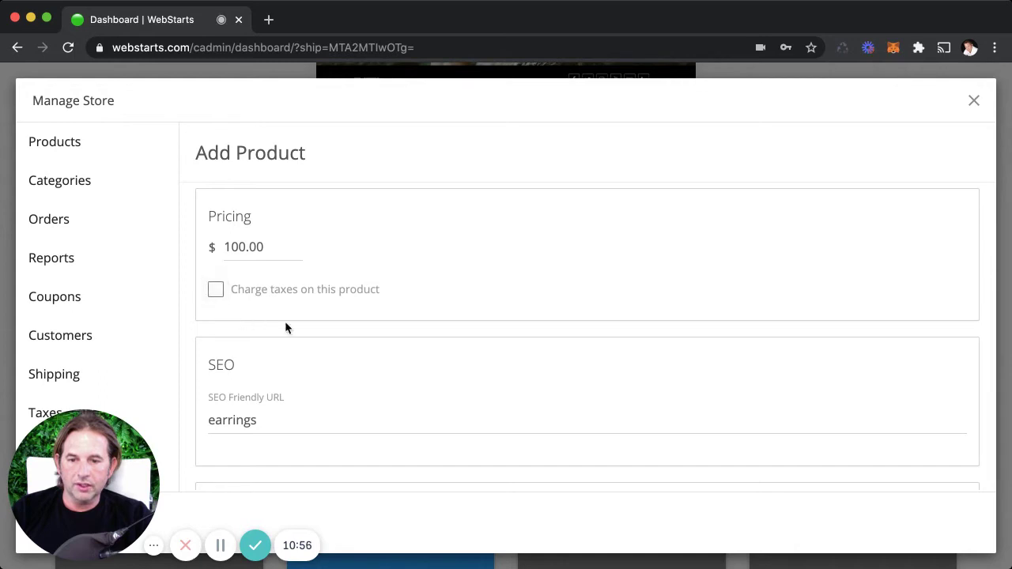
scroll(292, 326, "down", 3)
left_click(297, 304)
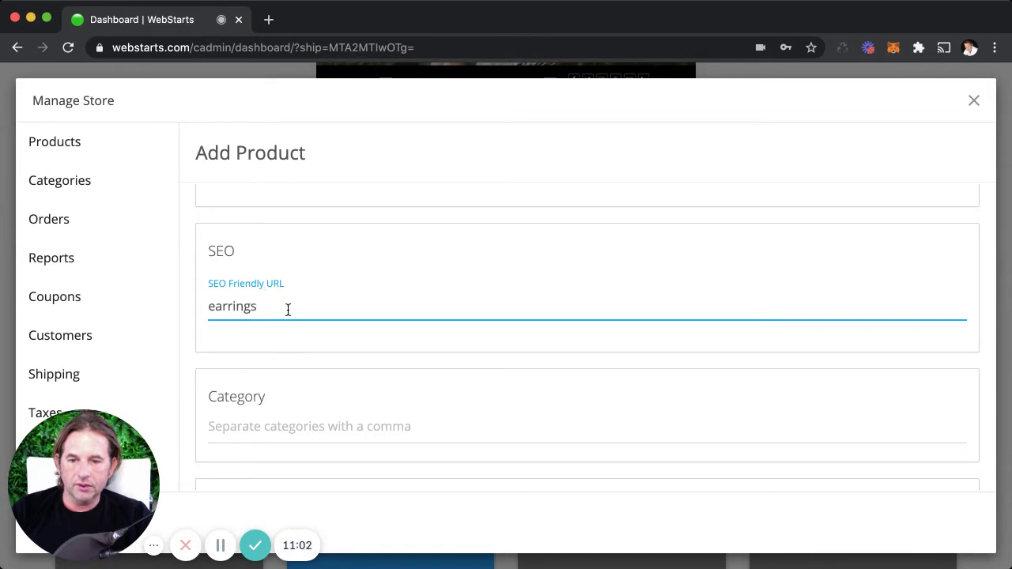
Step: Try appending '-gold' to the SEO friendly URL, then revert it to 'earrings'
scroll(287, 310, "down", 2)
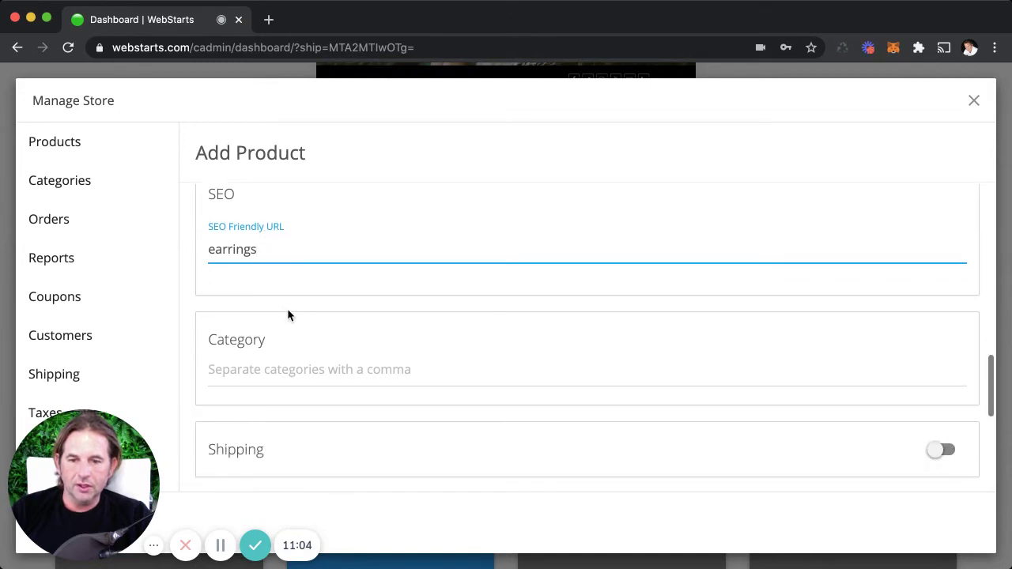
type("-")
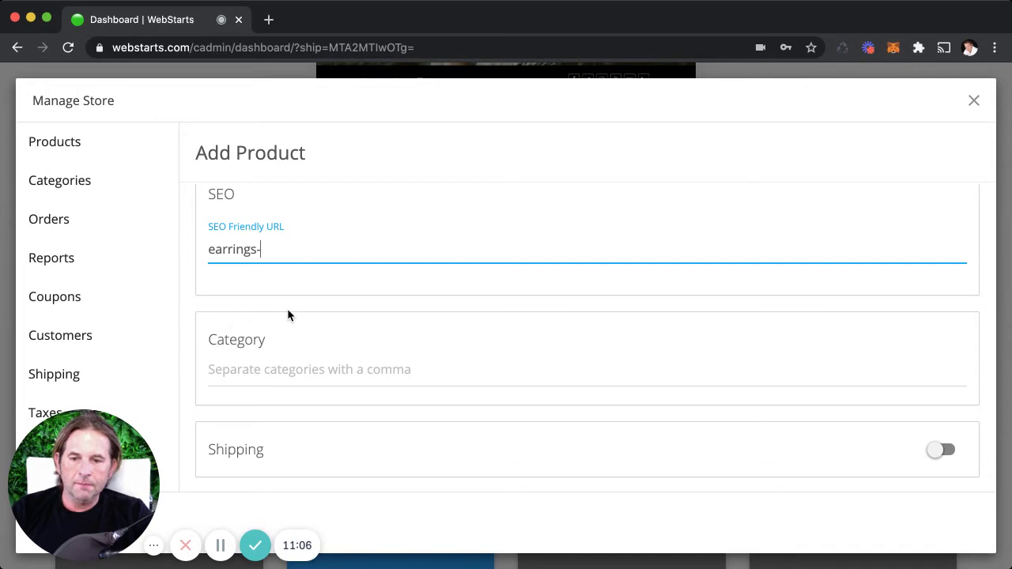
type("gold")
key("BackSpace")
key("BackSpace")
key("BackSpace")
key("BackSpace")
key("BackSpace")
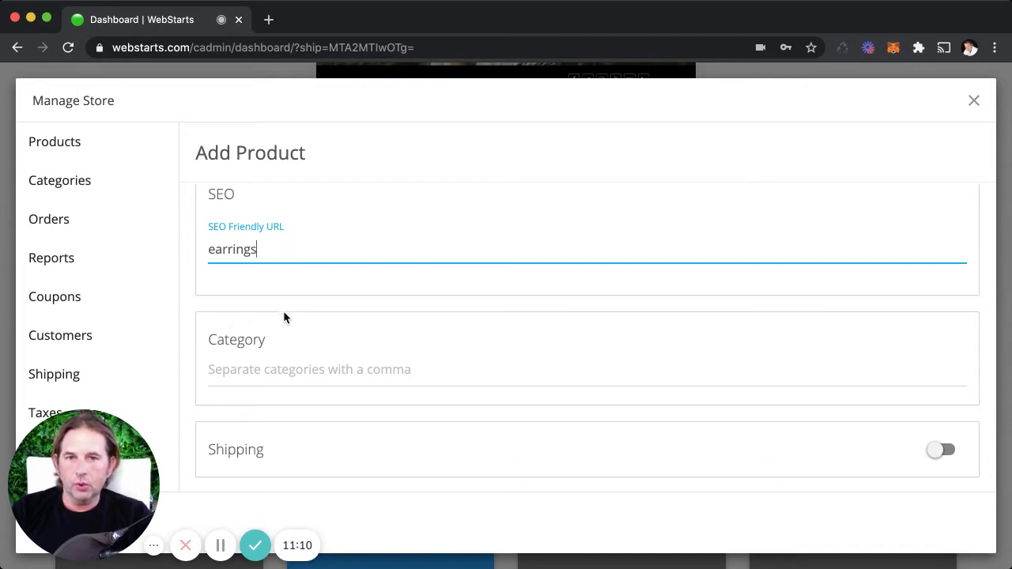
scroll(304, 324, "down", 2)
scroll(302, 320, "up", 1)
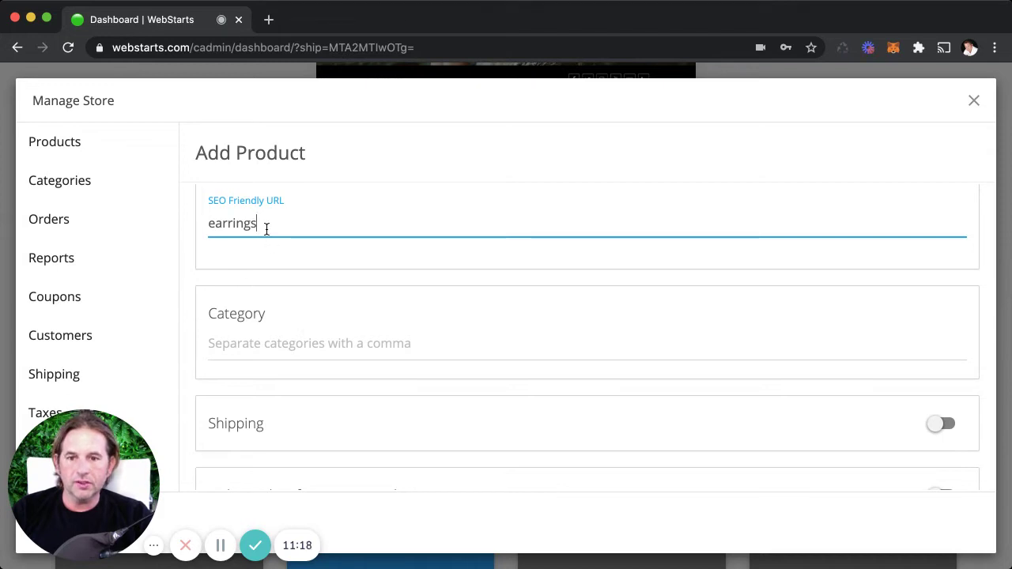
scroll(280, 241, "up", 1)
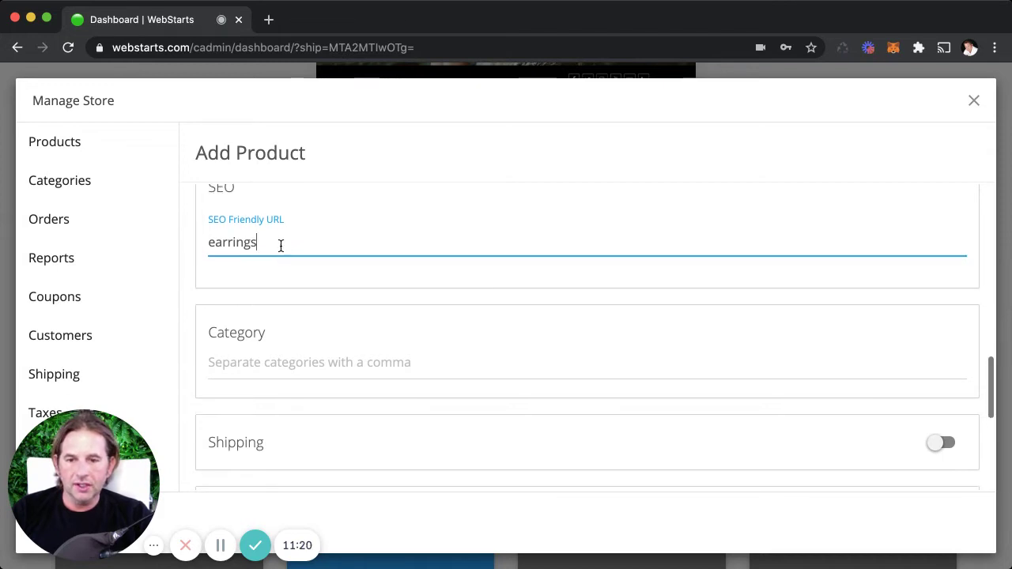
scroll(396, 362, "down", 1)
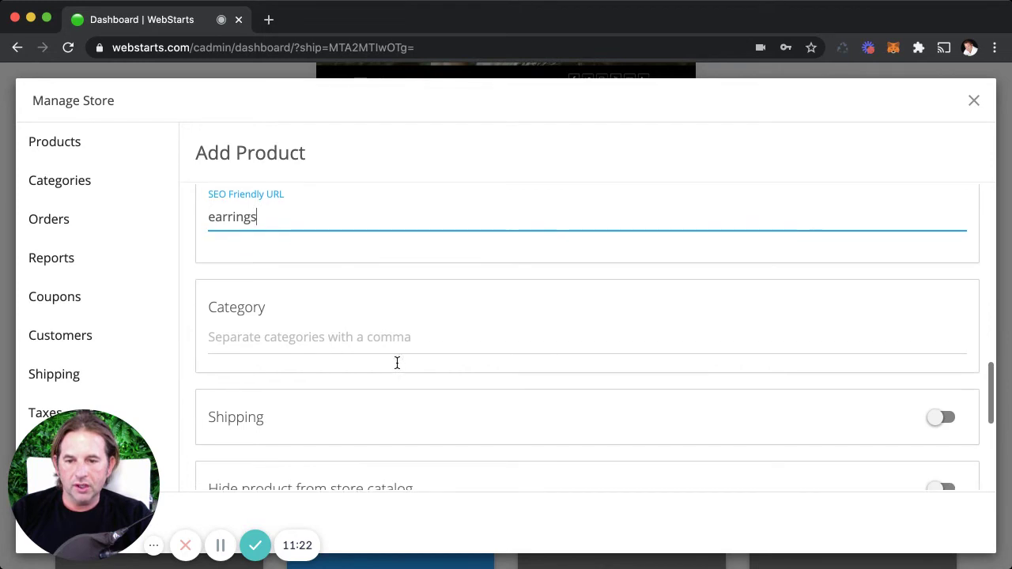
Step: Assign the categories Earrings, Necklaces and Rings to the product
left_click(384, 344)
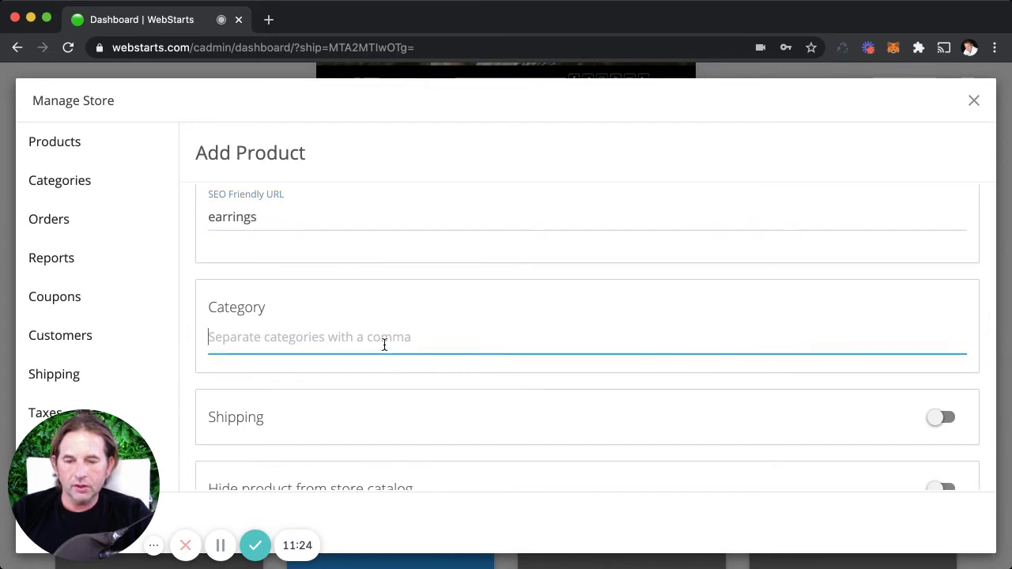
type("Earrings")
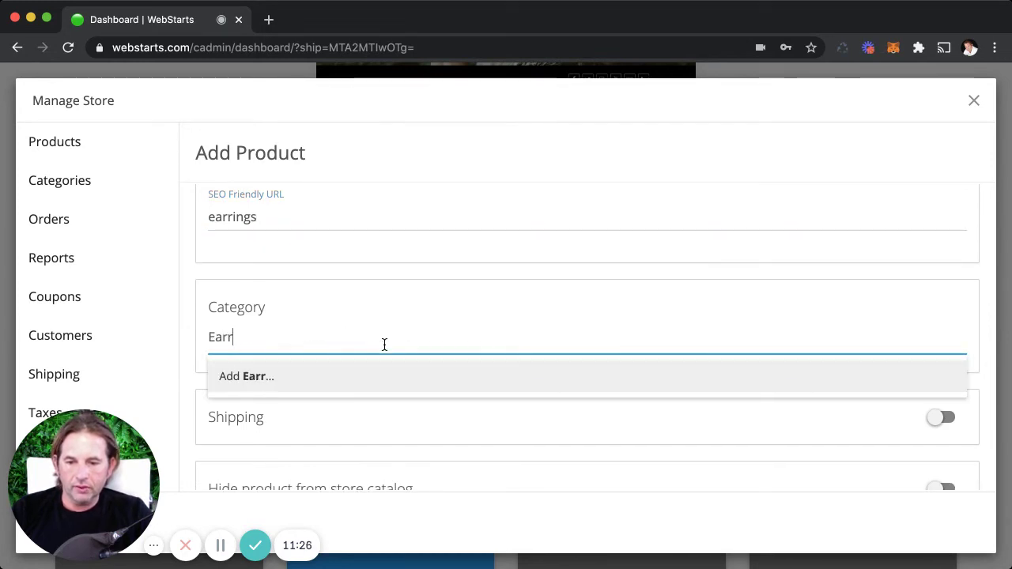
left_click(364, 371)
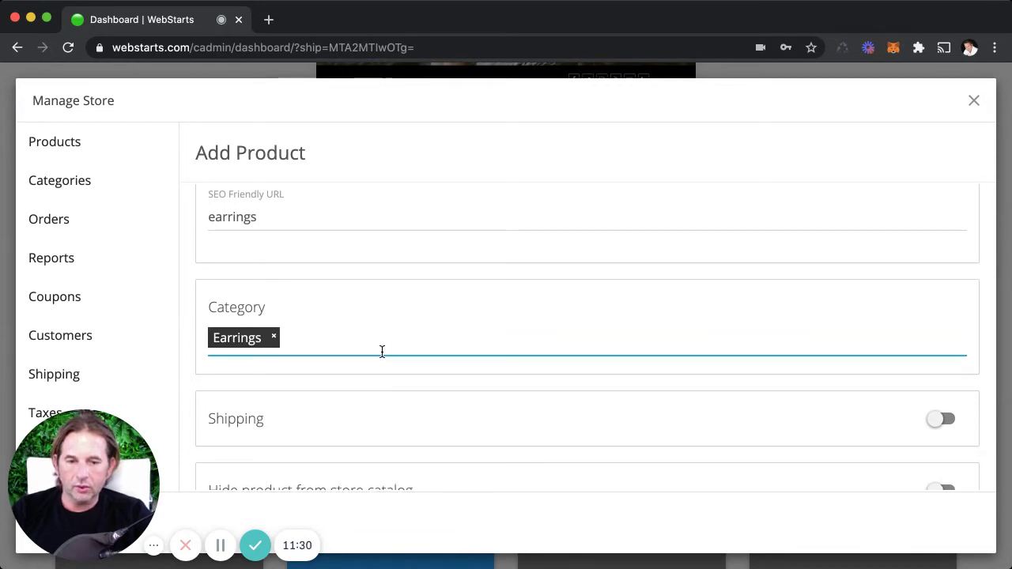
scroll(452, 368, "down", 2)
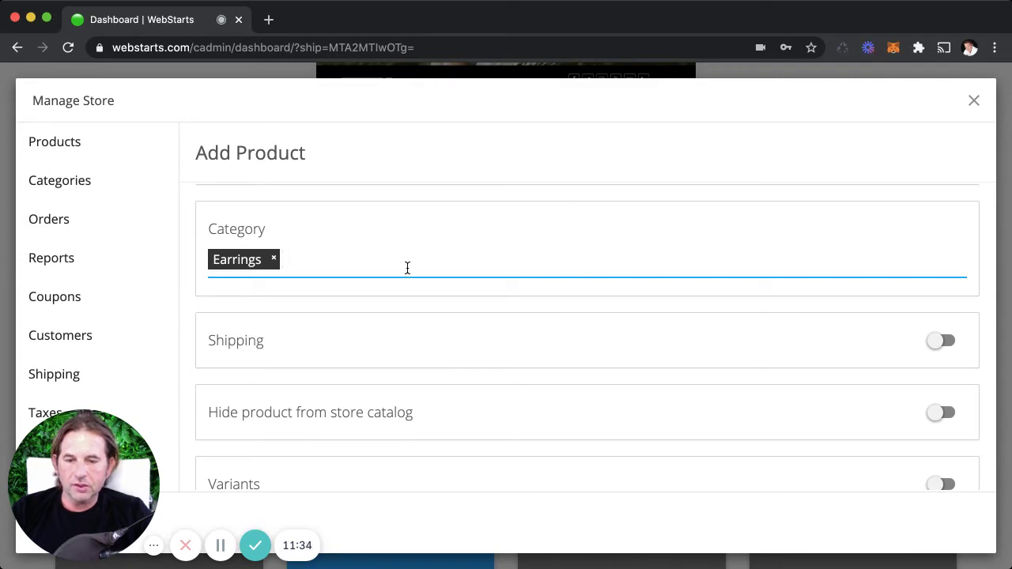
type("Neckla")
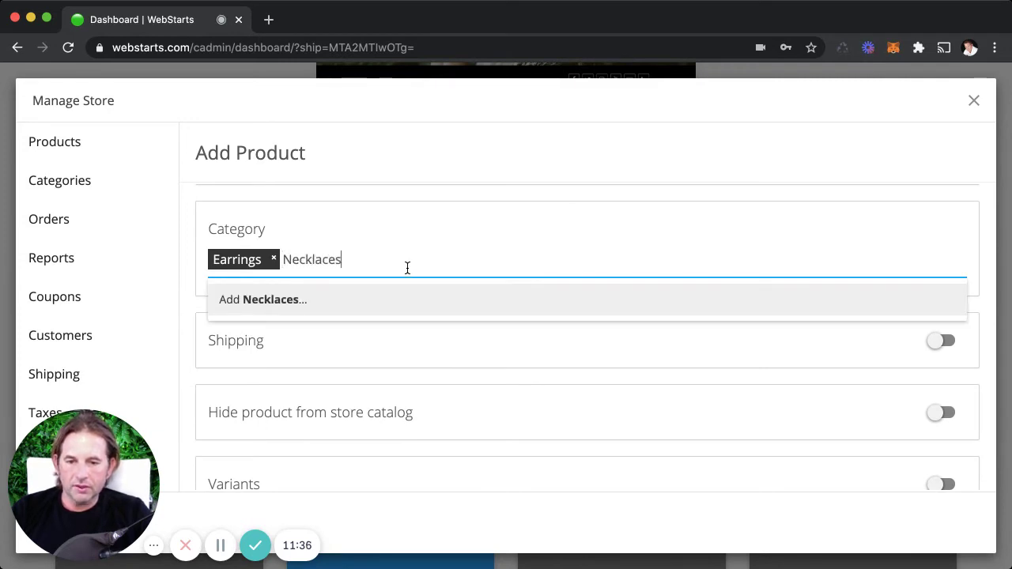
type("ces")
key("Return")
left_click(509, 267)
type("Rings")
key("Return")
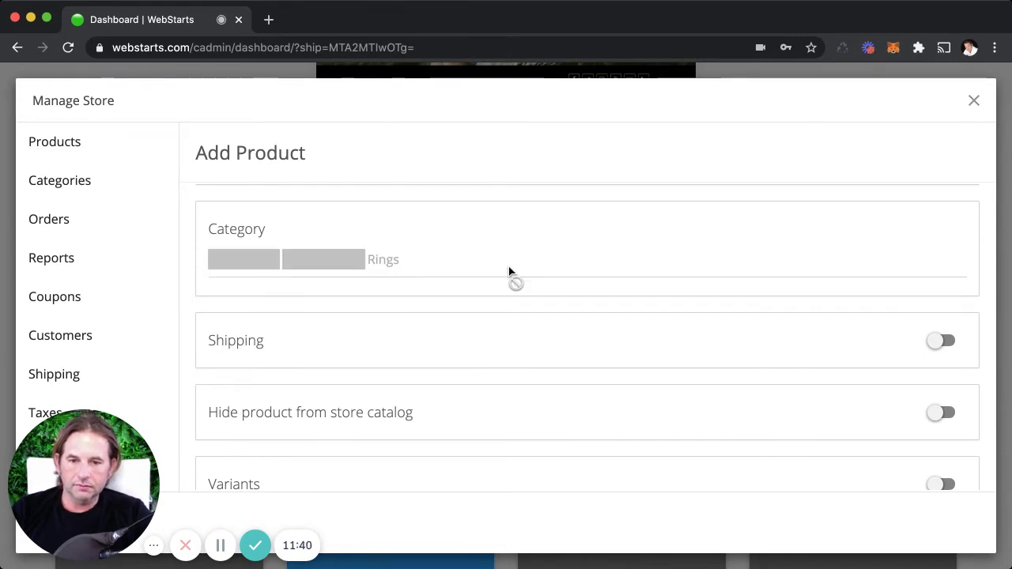
scroll(529, 369, "down", 2)
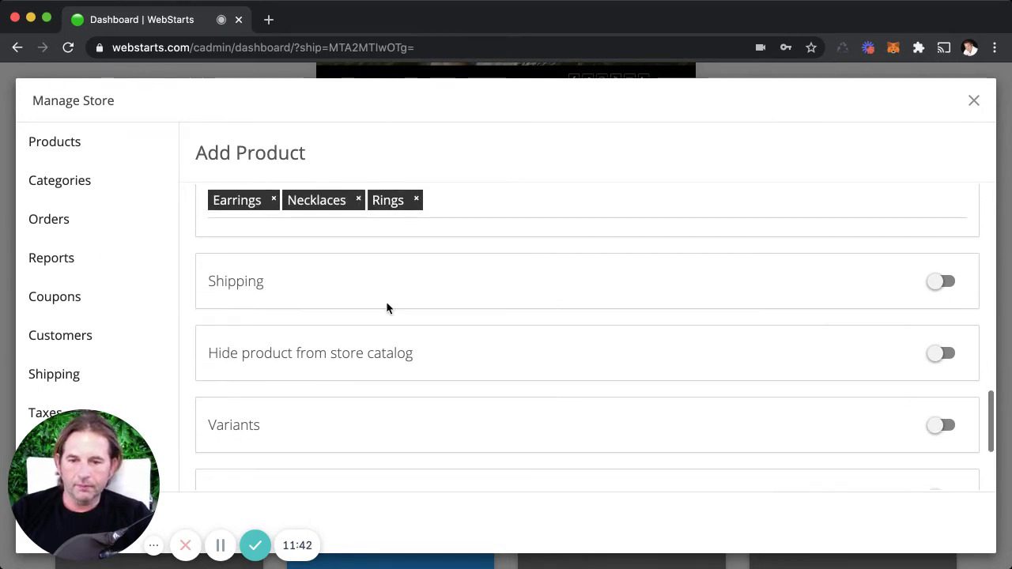
Step: Turn on shipping and set the product weight to 1 lb
left_click(942, 283)
scroll(393, 331, "down", 1)
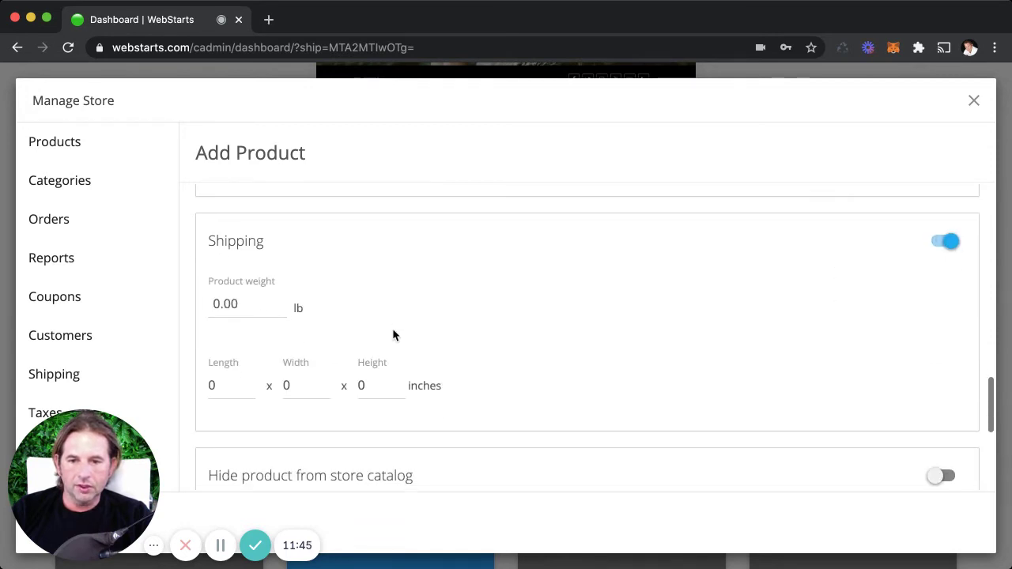
left_click(226, 304)
double_click(226, 304)
type("1")
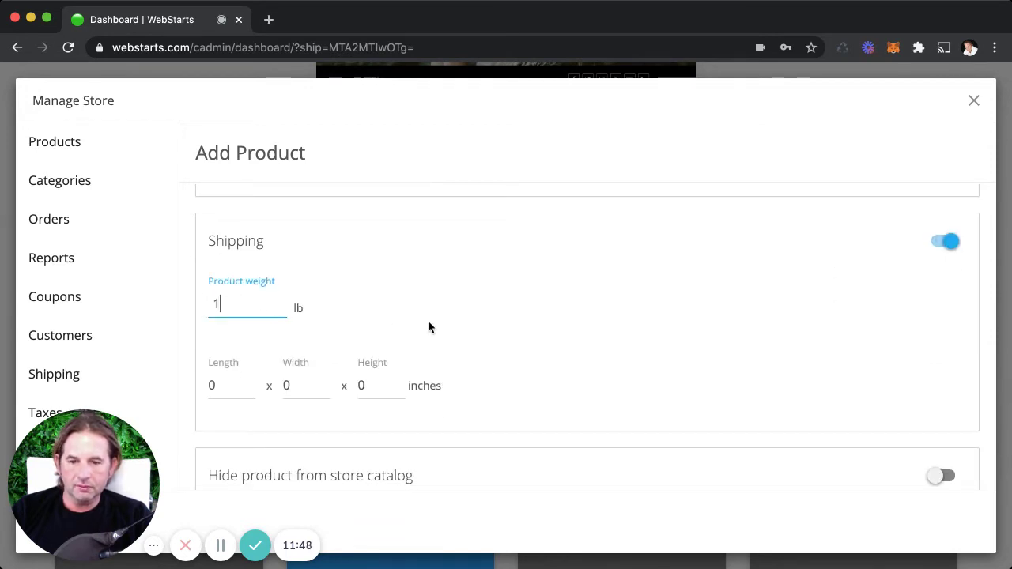
left_click(427, 327)
Step: Leave the package length and width at 0
scroll(453, 418, "down", 3)
scroll(425, 404, "up", 3)
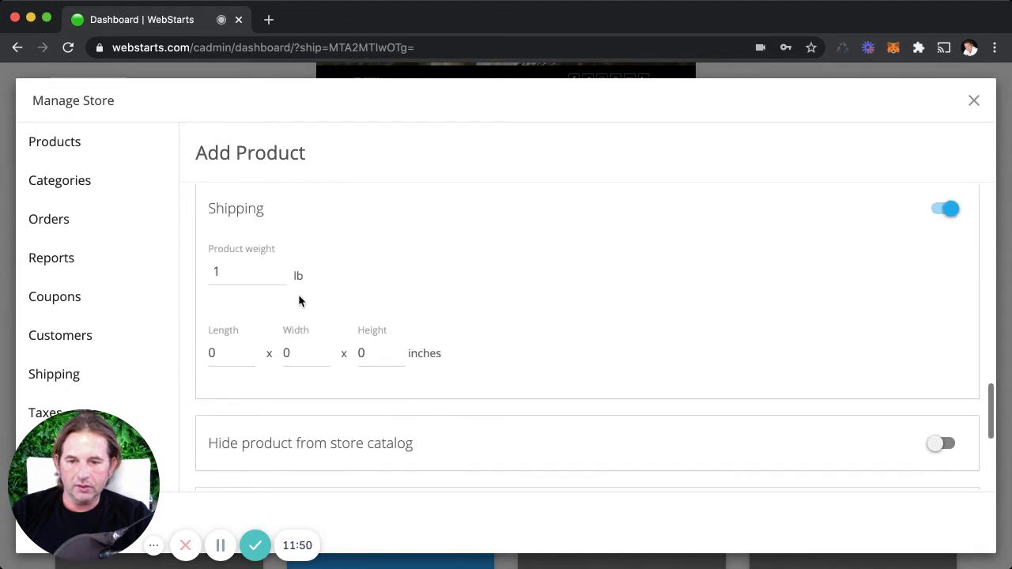
left_click(255, 355)
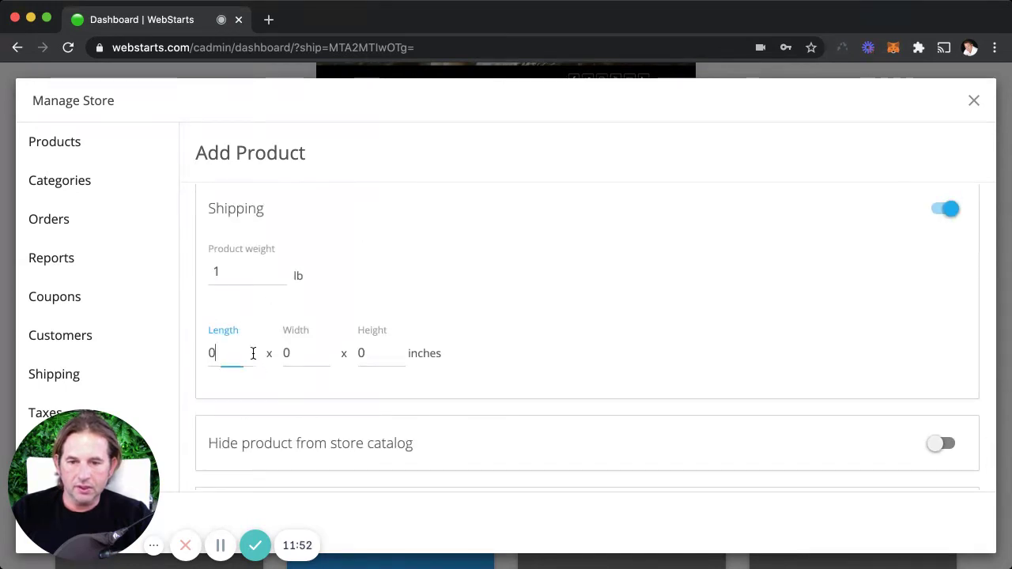
left_click(293, 353)
scroll(474, 373, "down", 1)
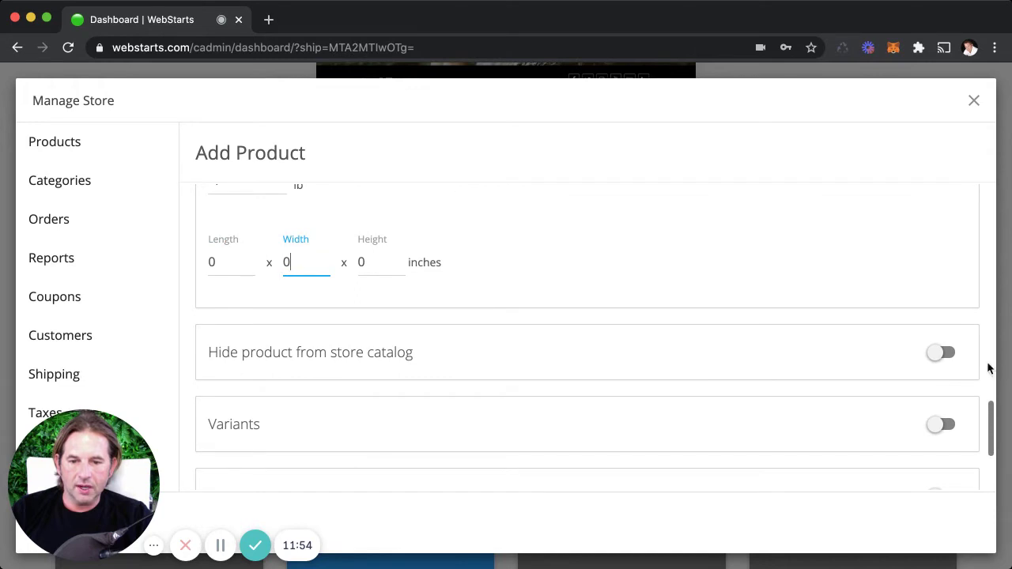
scroll(877, 364, "down", 4)
scroll(875, 359, "up", 1)
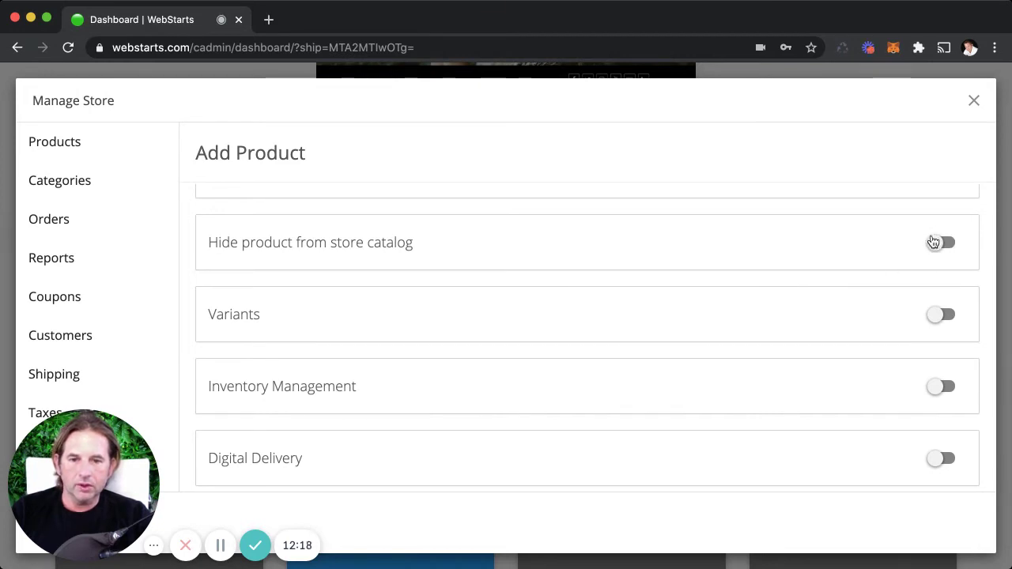
Step: Toggle hiding from the store catalog on and back off, keeping the product visible
left_click(942, 247)
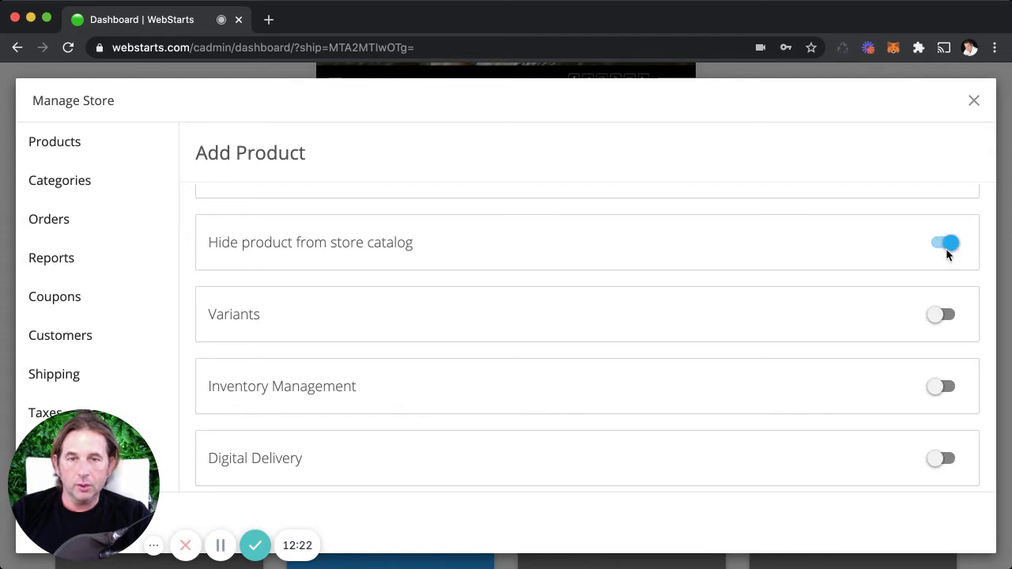
left_click(940, 250)
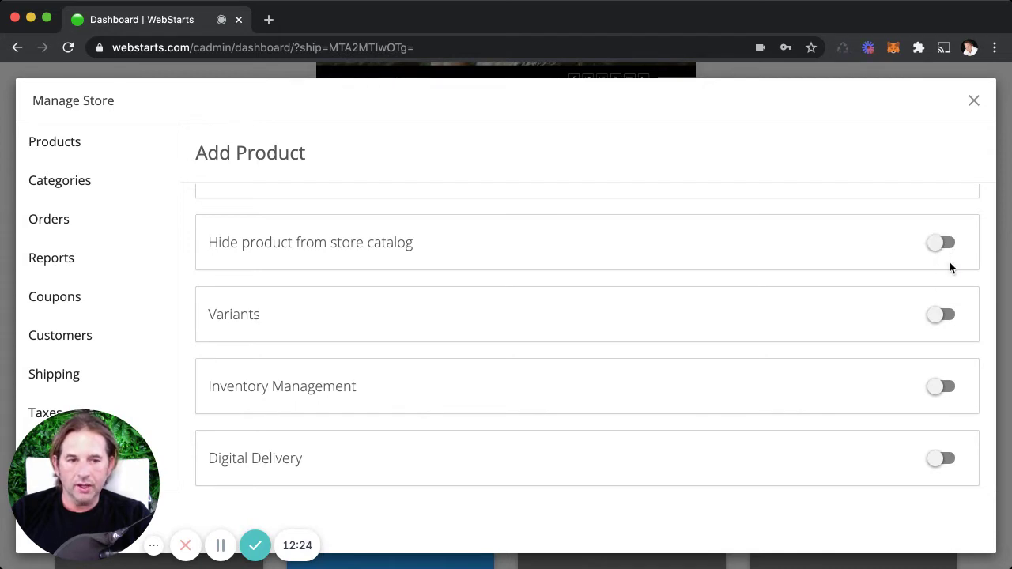
scroll(940, 277, "down", 2)
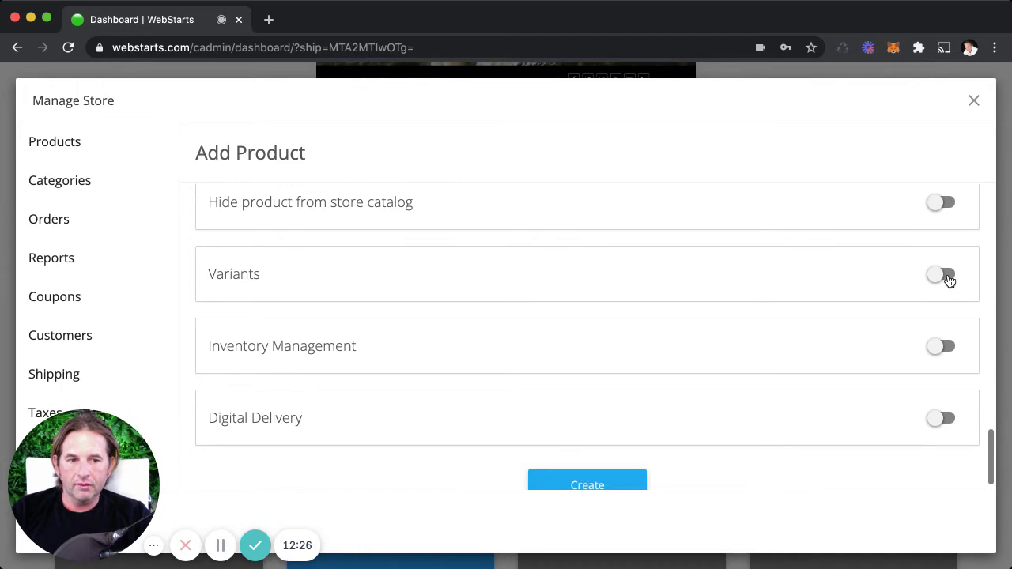
Step: Turn on variants and add Size options 10 and 11
left_click(940, 275)
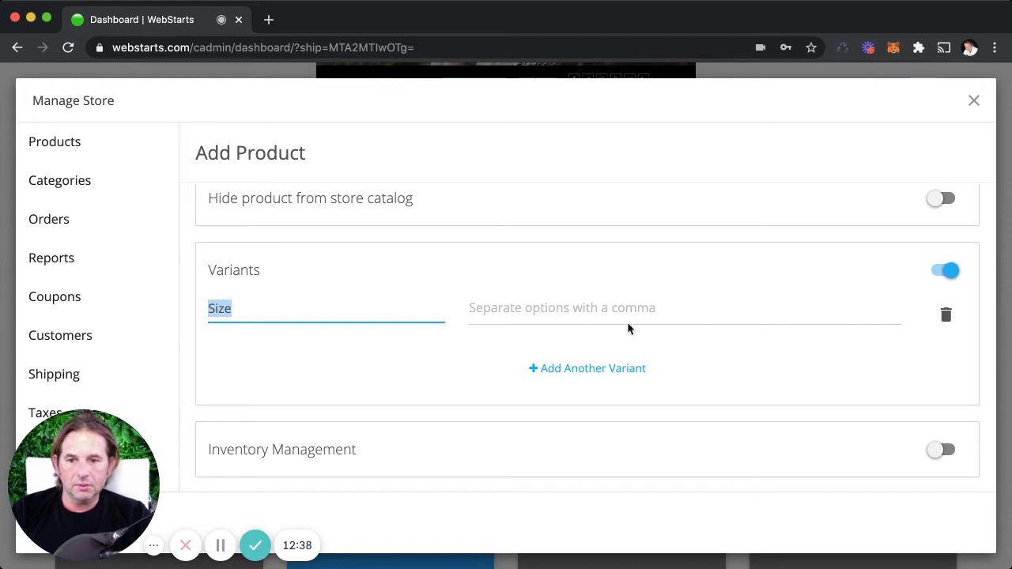
left_click(501, 310)
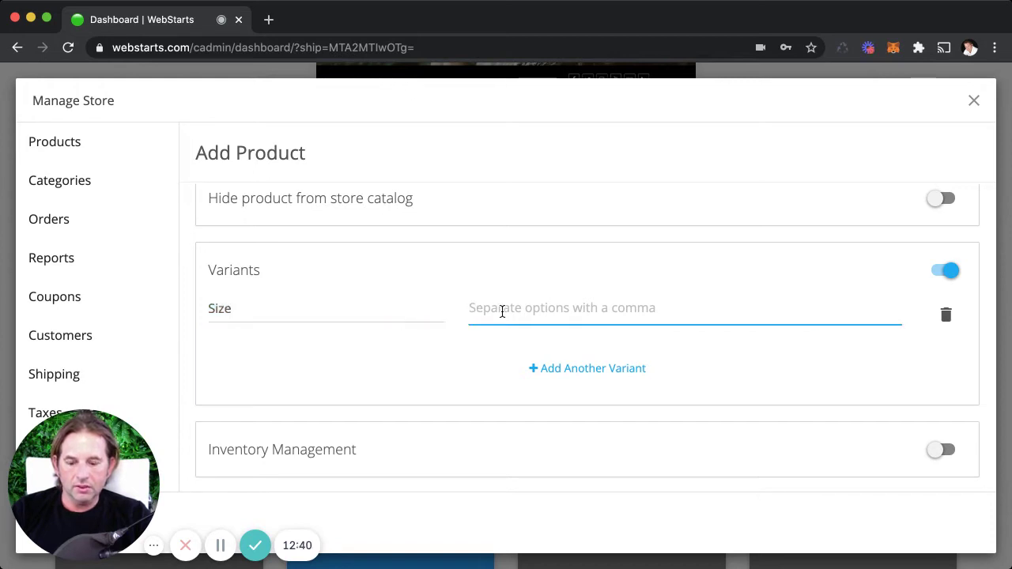
type("10")
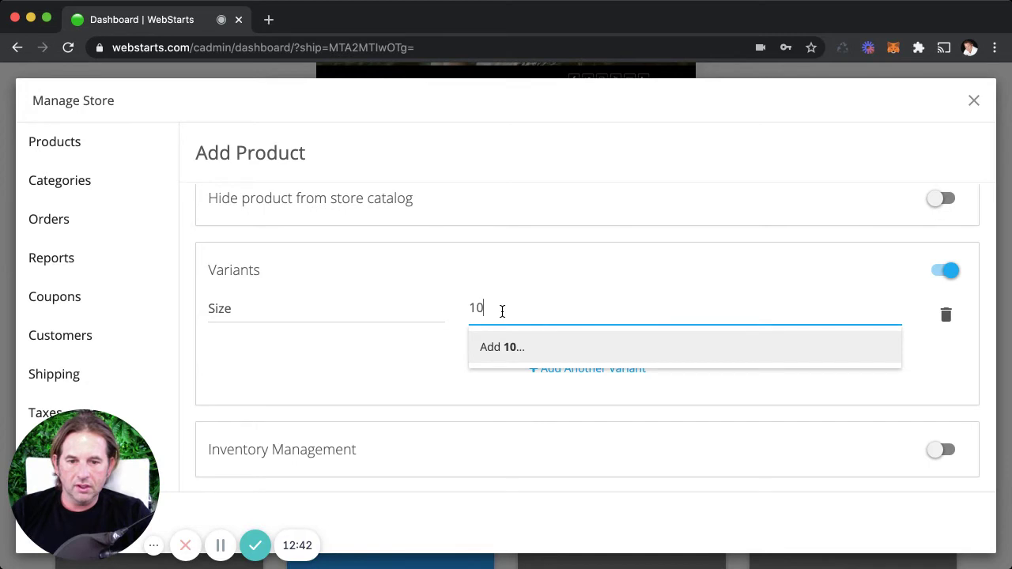
key("Return")
type("11")
key("Return")
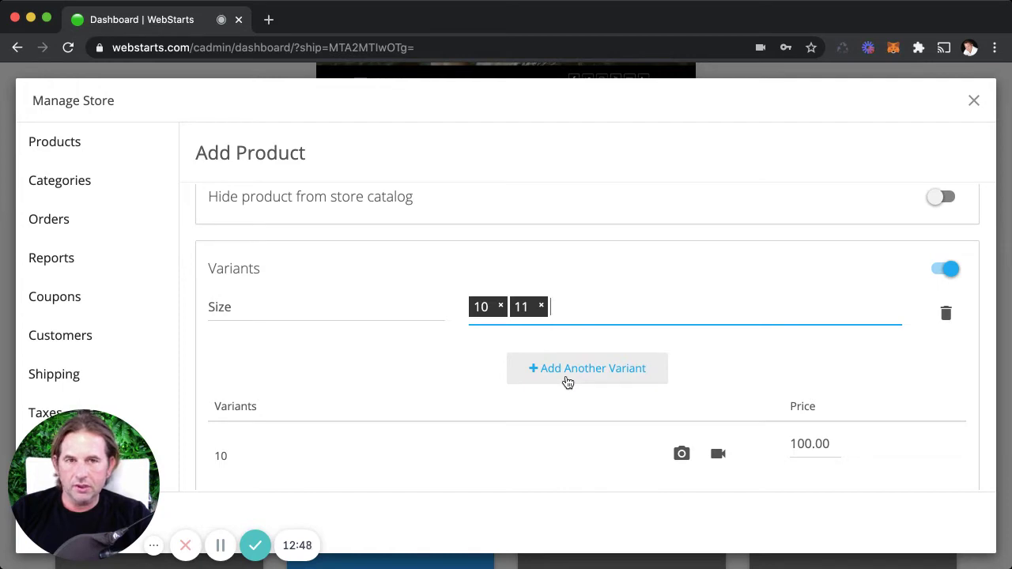
Step: Remove the 10 and 11 size options, leaving the field empty
left_click(541, 306)
left_click(500, 306)
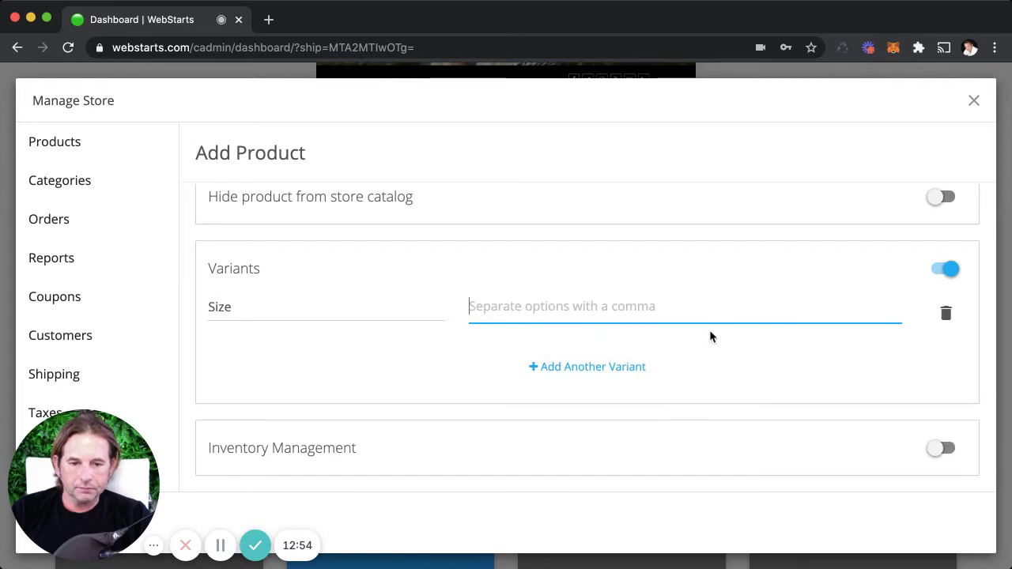
scroll(709, 330, "down", 2)
scroll(858, 286, "up", 1)
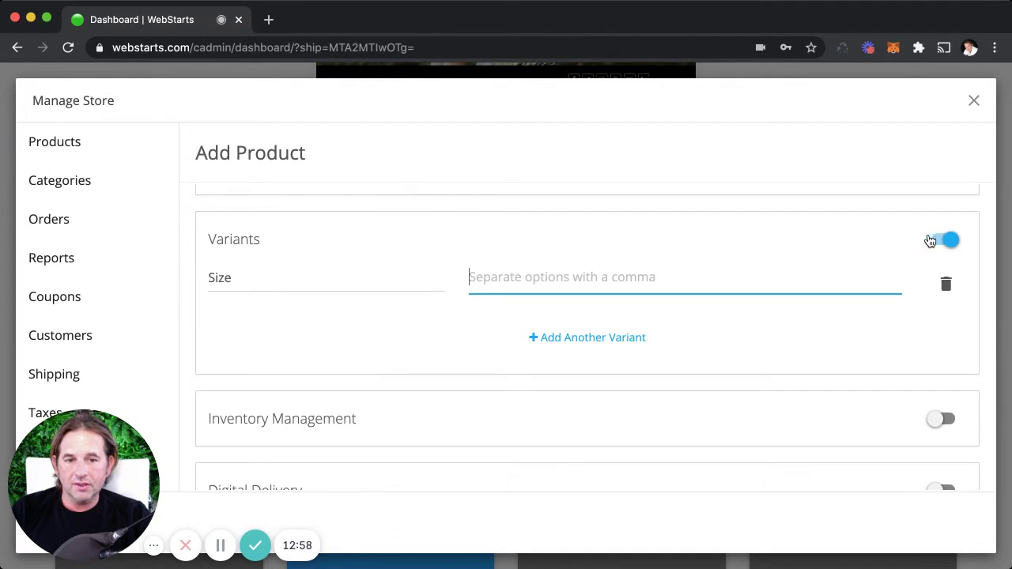
scroll(755, 287, "down", 1)
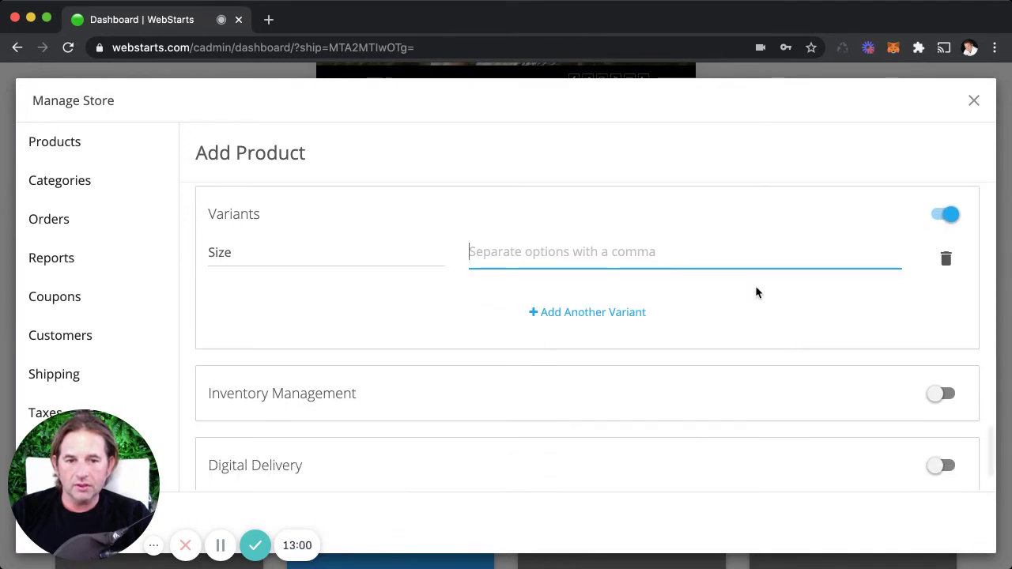
scroll(755, 289, "up", 1)
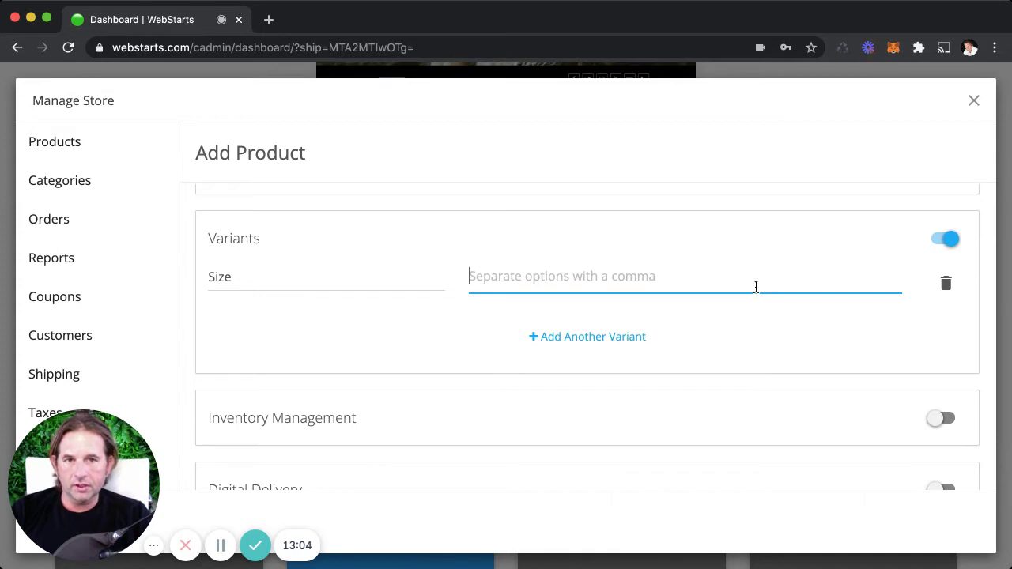
Step: Turn variants off and inventory management on, with stock on hand at 0
left_click(940, 239)
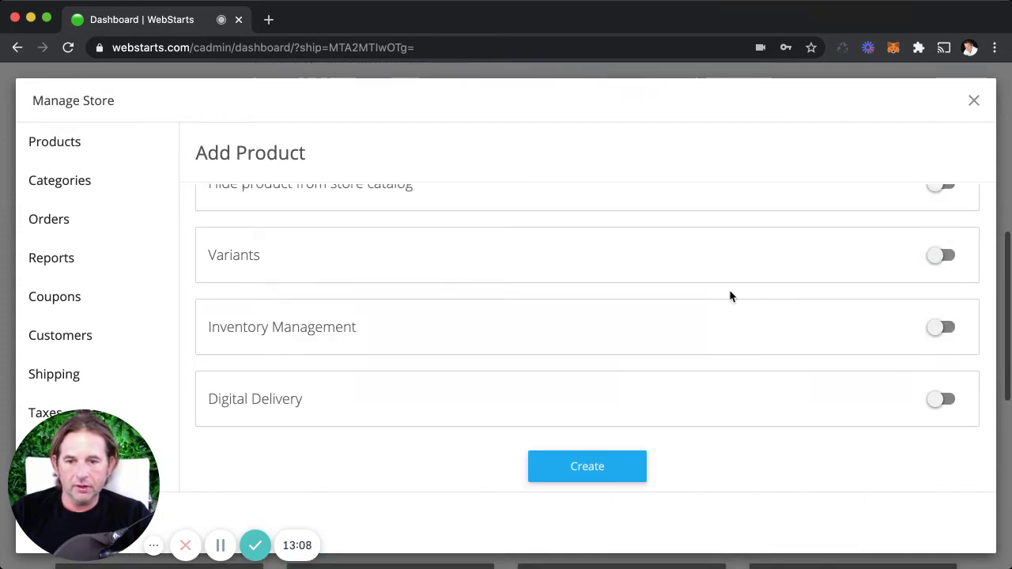
left_click(942, 328)
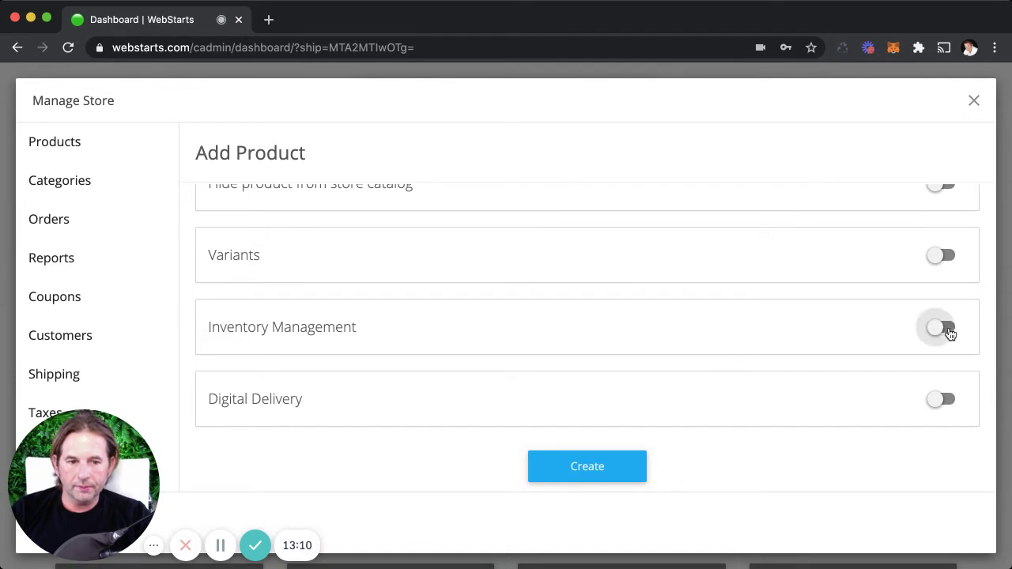
scroll(854, 338, "down", 2)
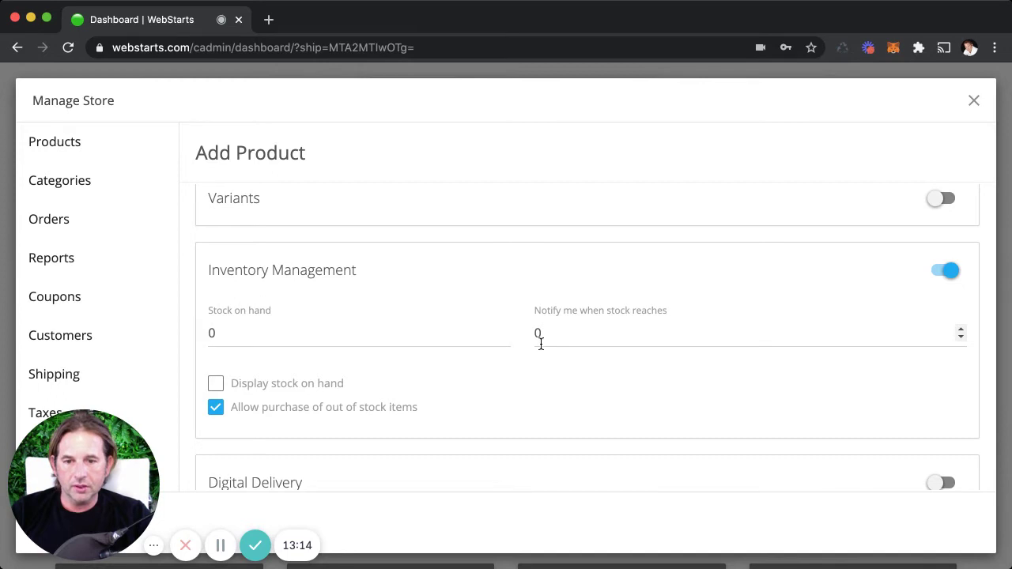
left_click(449, 342)
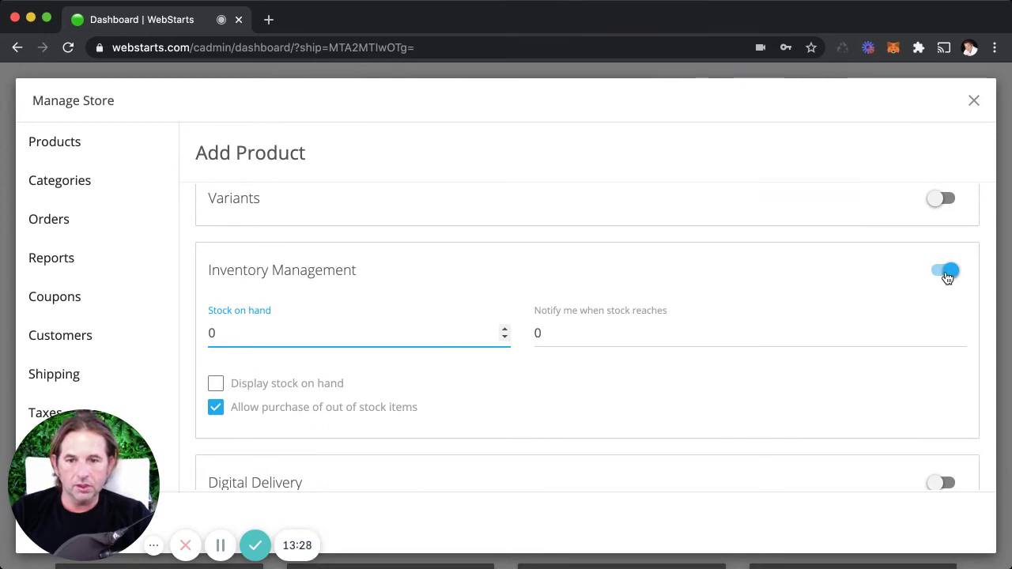
Step: Display stock on hand to buyers and keep out-of-stock purchases allowed
left_click(214, 388)
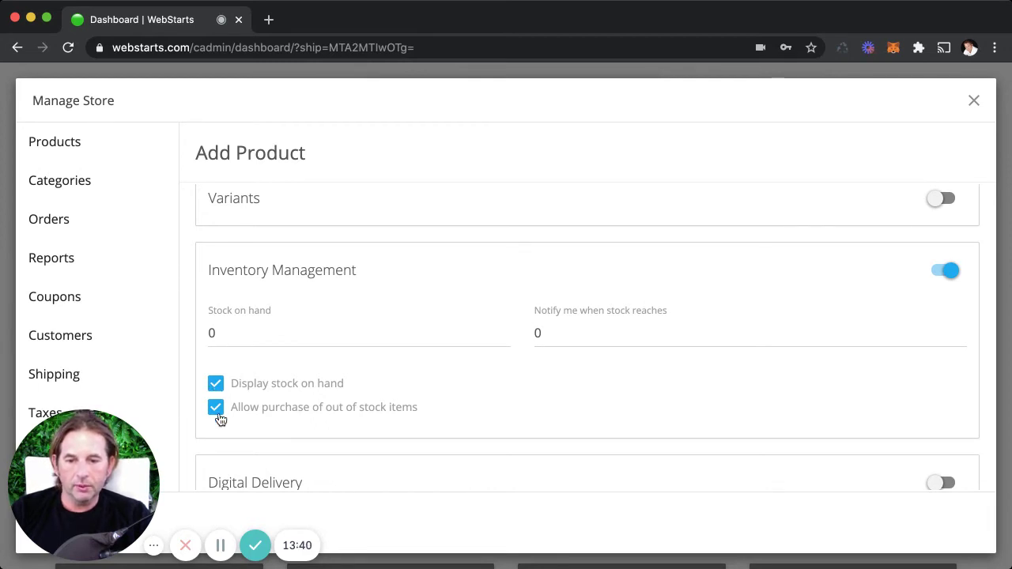
left_click(219, 414)
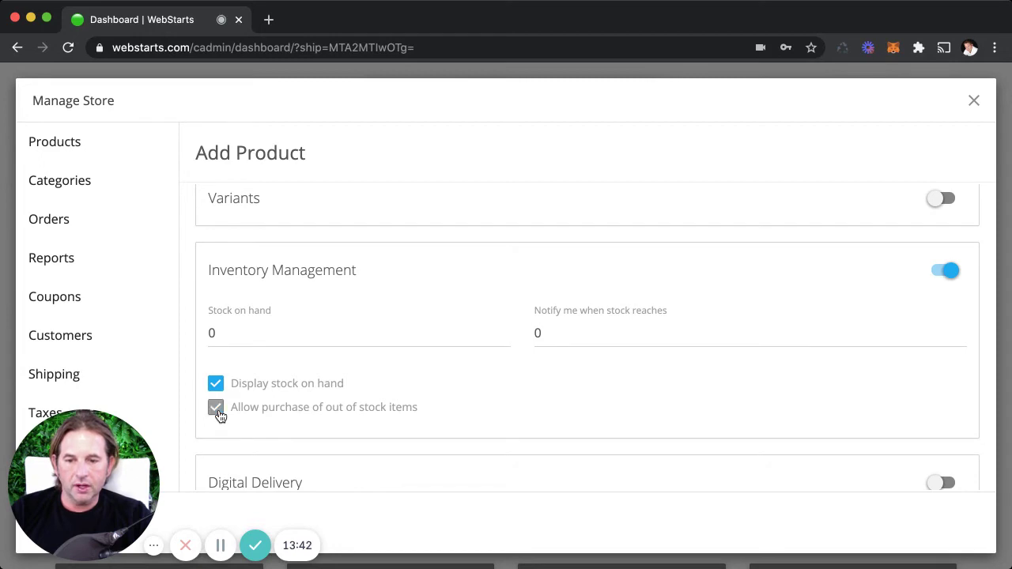
left_click(219, 414)
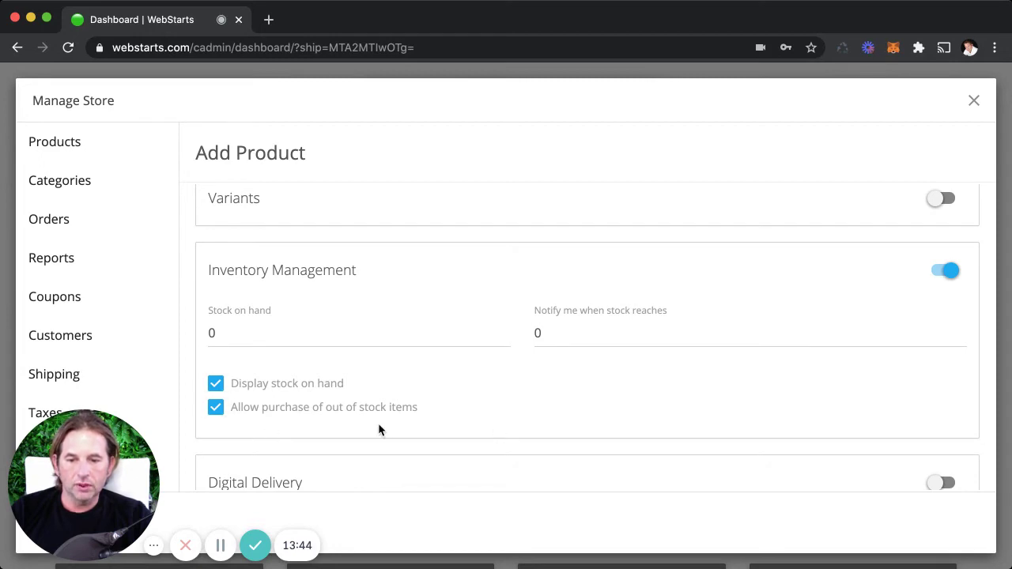
scroll(241, 407, "down", 1)
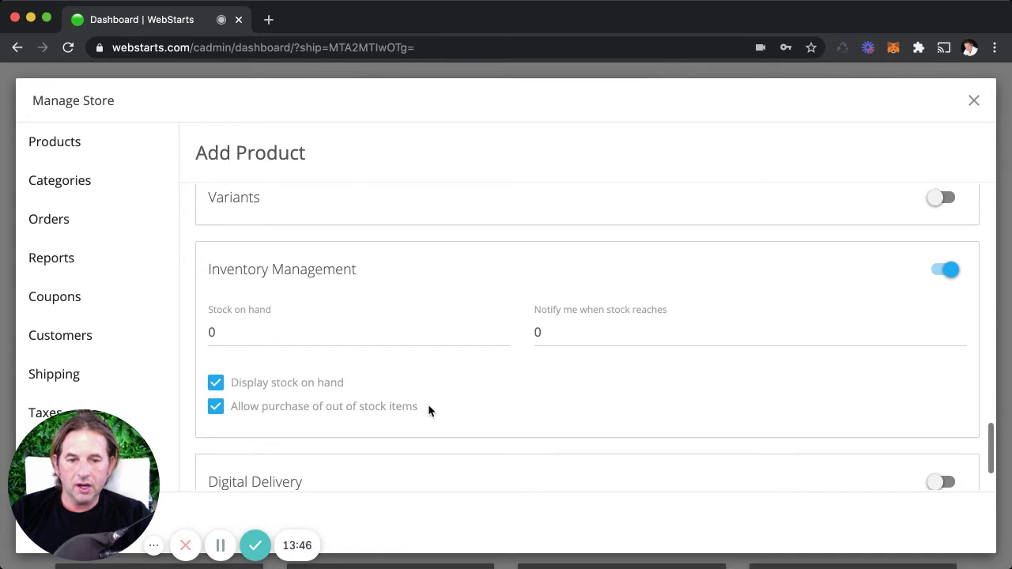
scroll(435, 407, "up", 2)
scroll(446, 410, "down", 1)
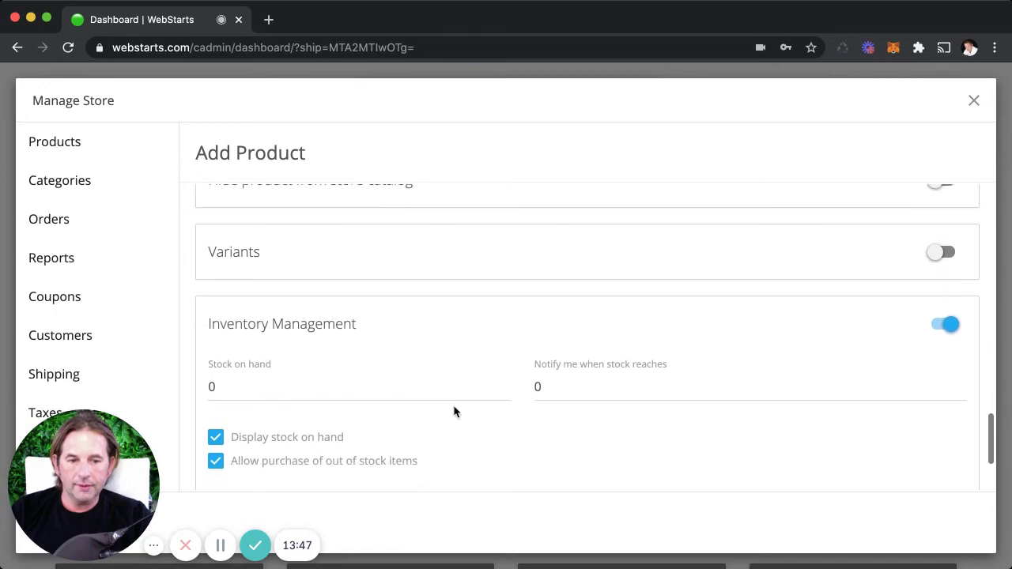
Step: Switch off inventory management, toggle digital delivery on and off, then create Earrings
left_click(933, 326)
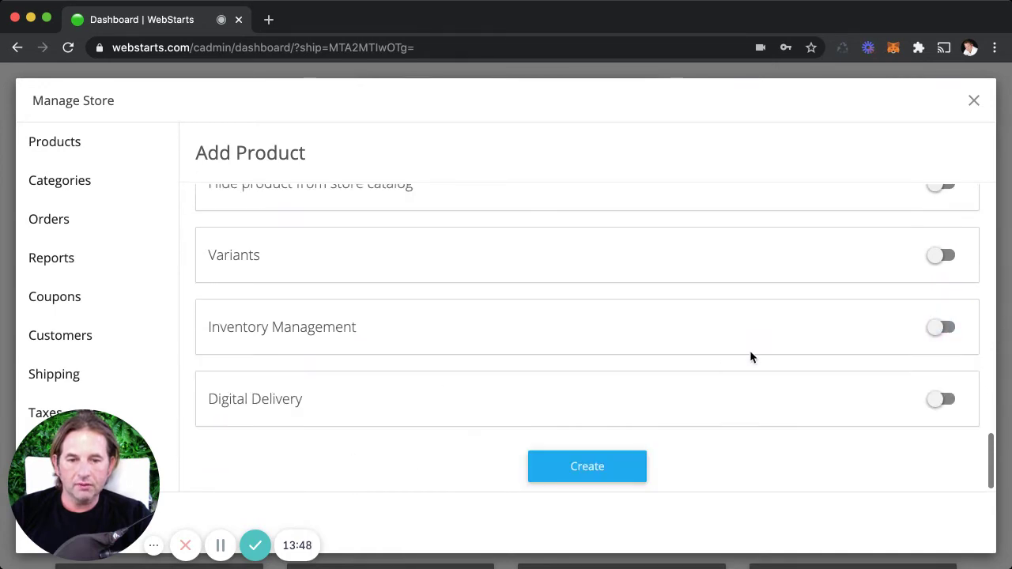
left_click(944, 399)
scroll(719, 391, "down", 2)
scroll(720, 392, "up", 1)
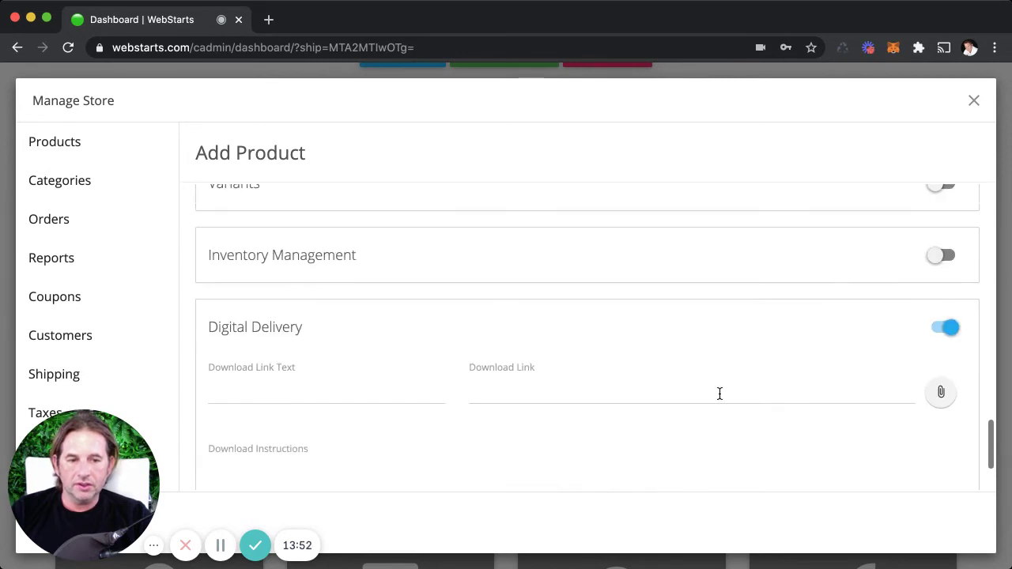
scroll(719, 392, "down", 1)
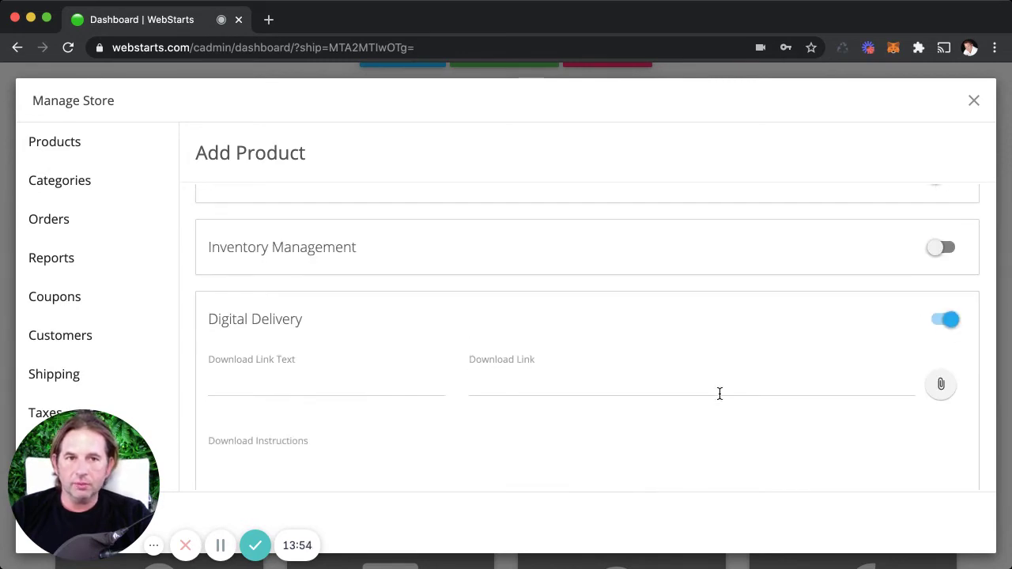
scroll(639, 379, "up", 2)
scroll(640, 378, "down", 3)
scroll(639, 378, "down", 3)
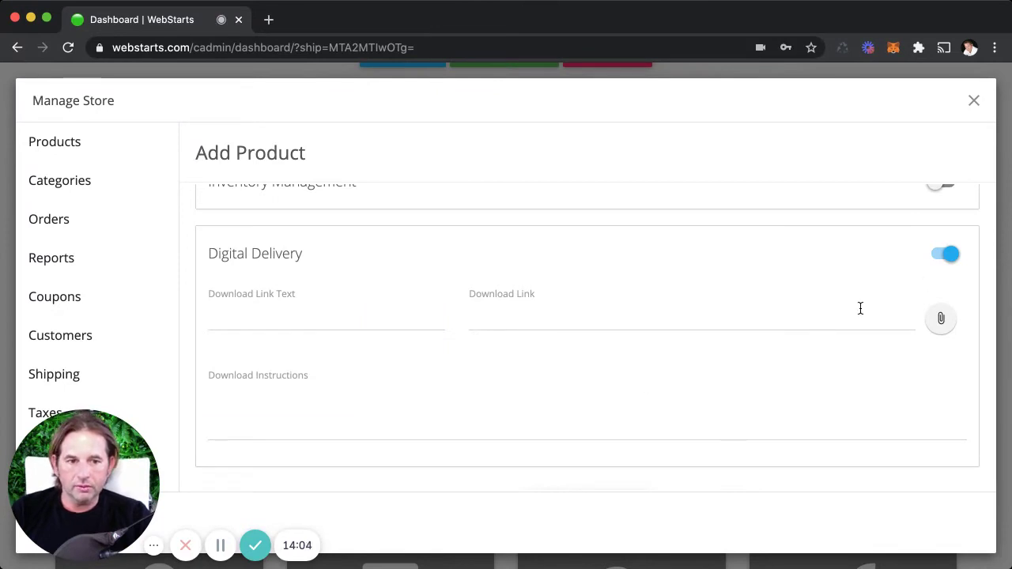
left_click(936, 258)
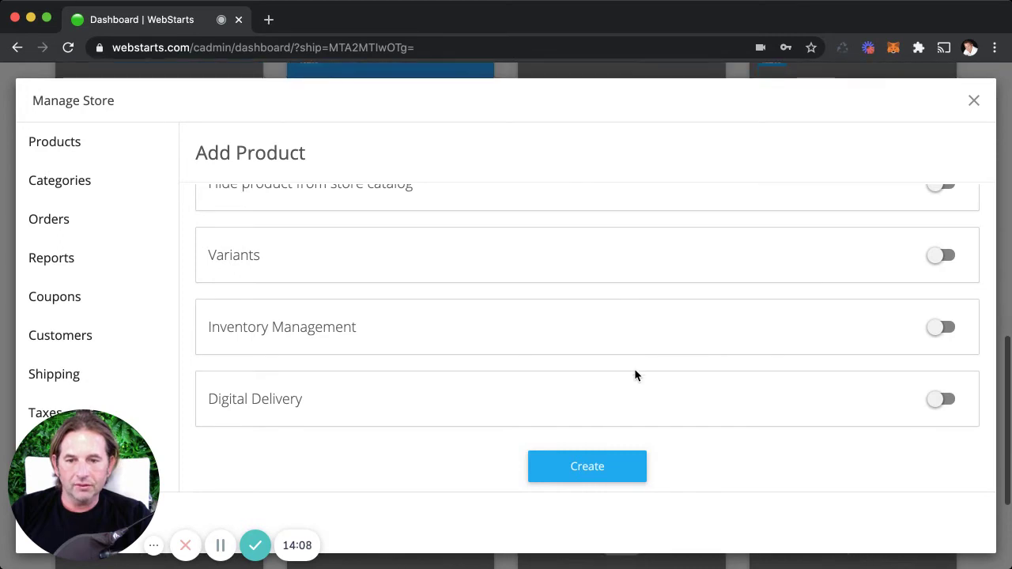
left_click(589, 467)
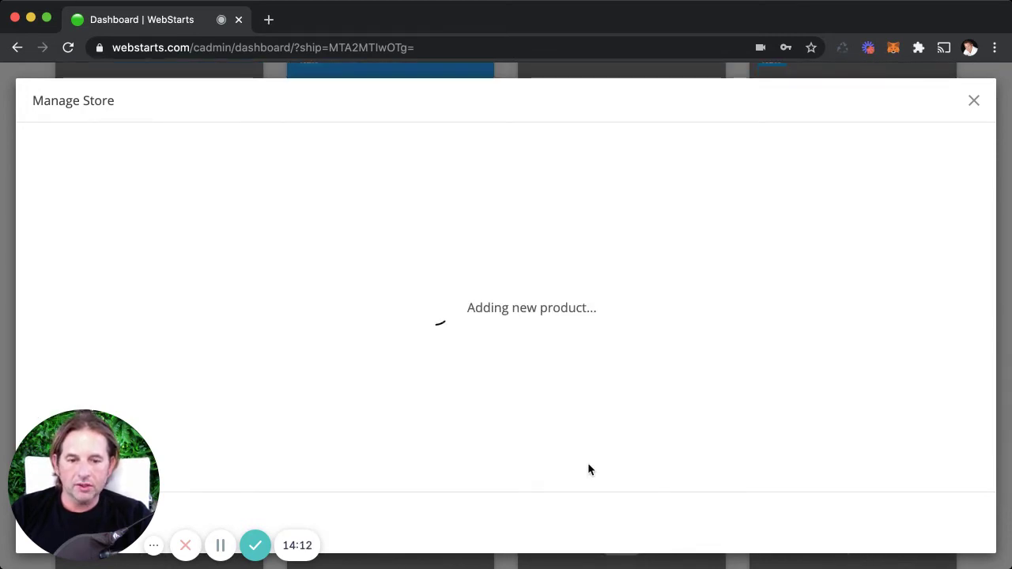
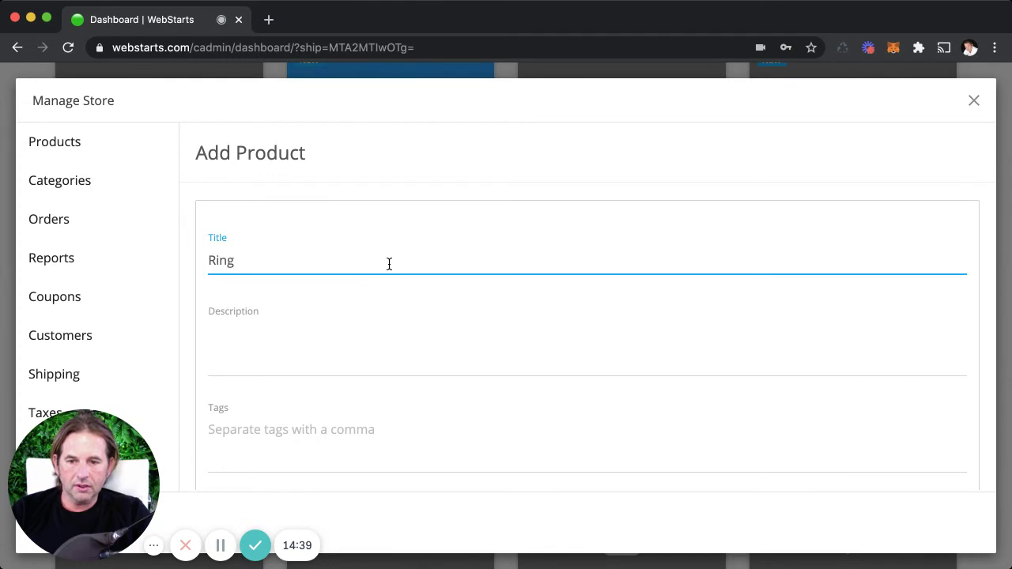
Step: Enter the Silver ring description for the Ring product
key("Tab")
type("Sil")
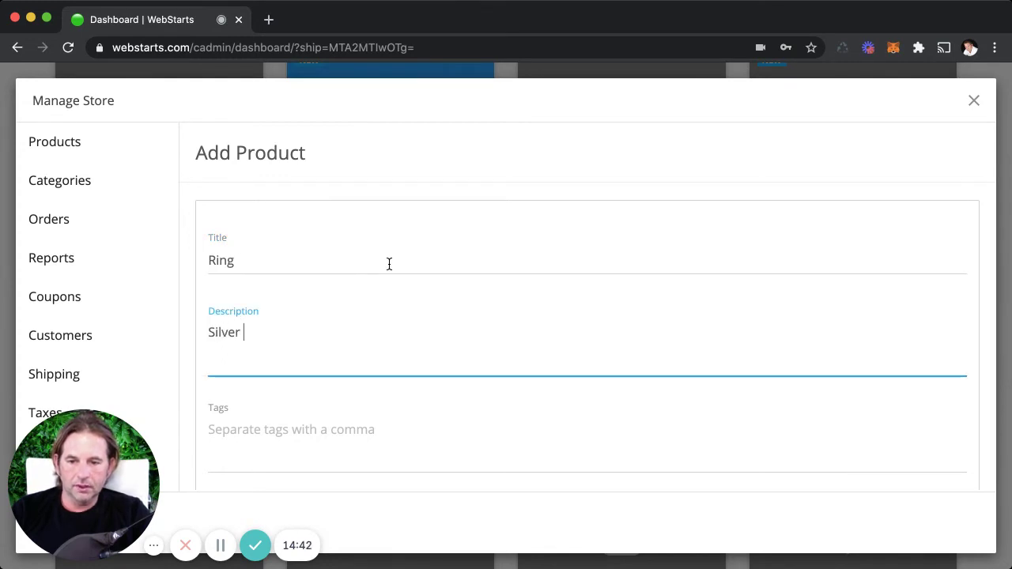
key("BackSpace")
key("BackSpace")
key("BackSpace")
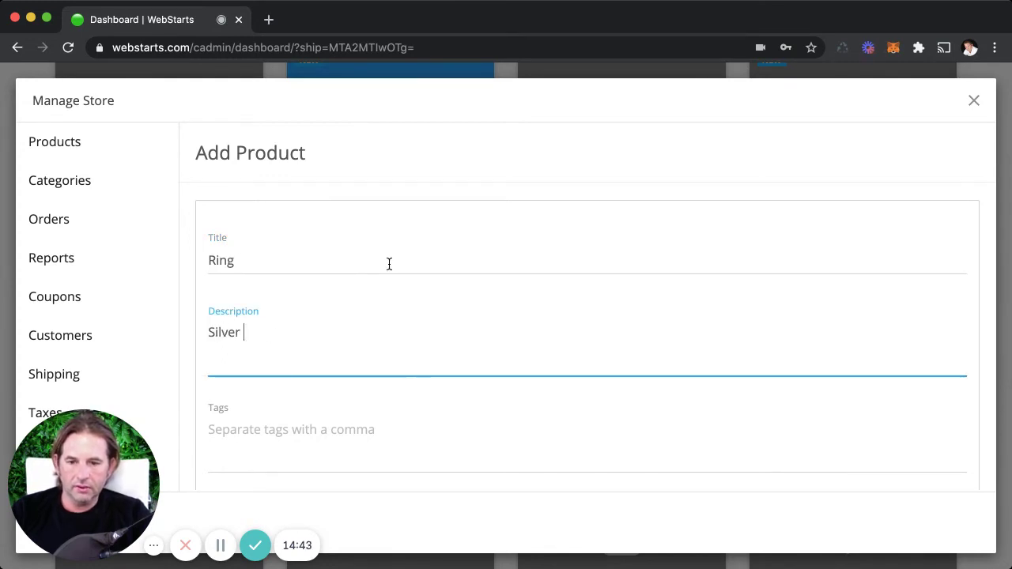
type("ring")
scroll(359, 417, "down", 3)
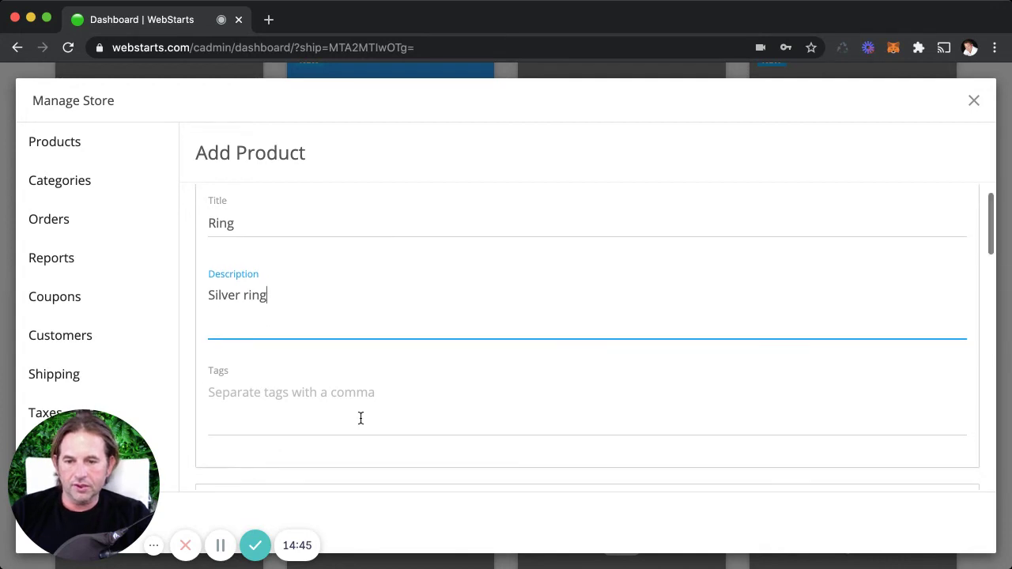
scroll(359, 423, "down", 5)
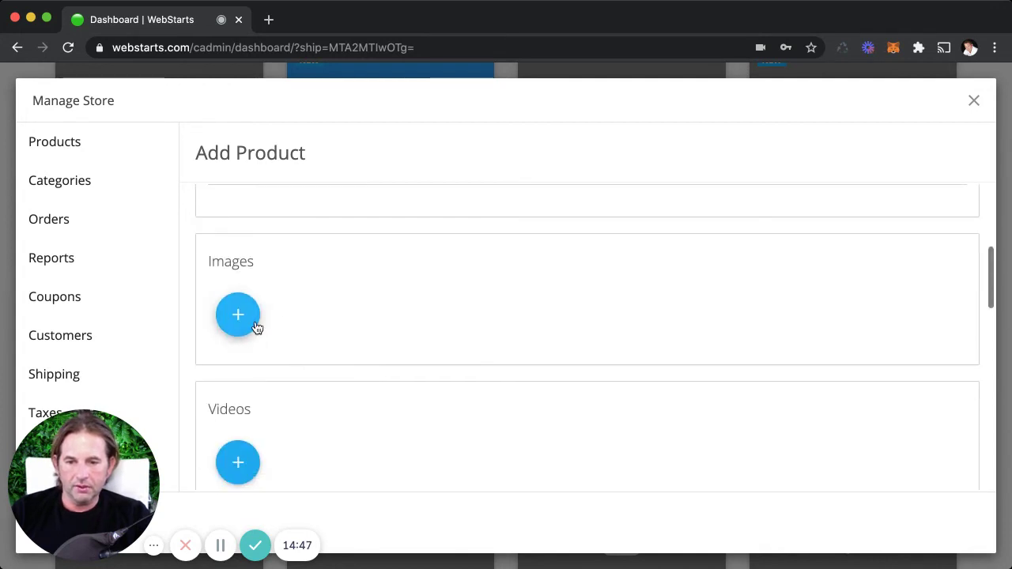
Step: Insert the band ring photo from the image library as the product image
left_click(278, 361)
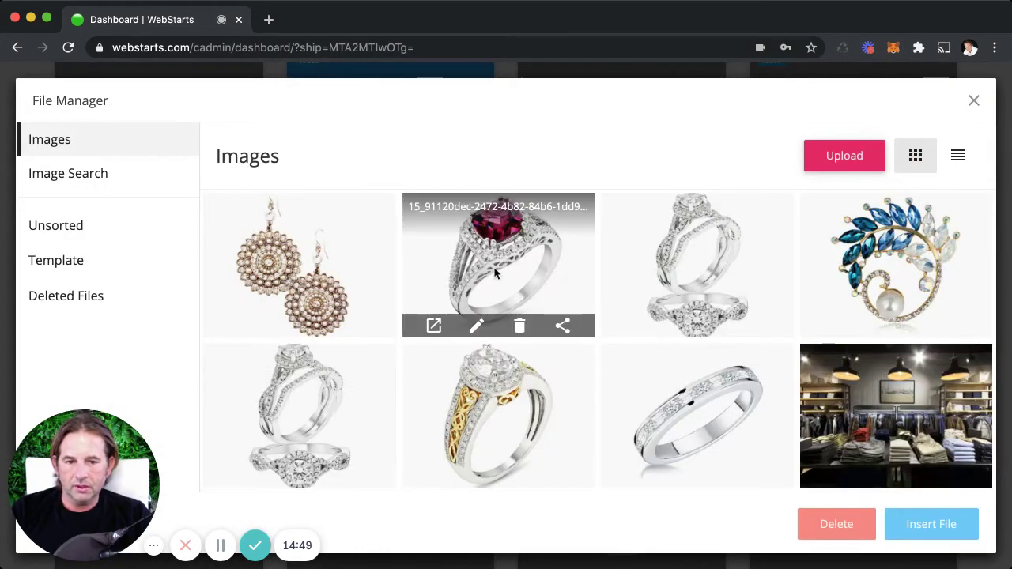
left_click(690, 299)
left_click(691, 355)
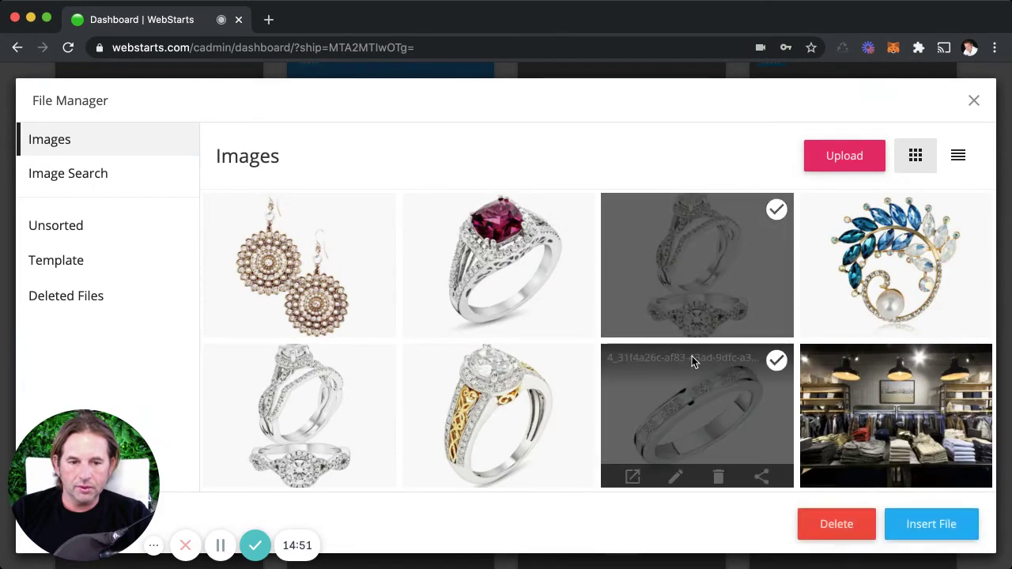
left_click(758, 255)
double_click(738, 380)
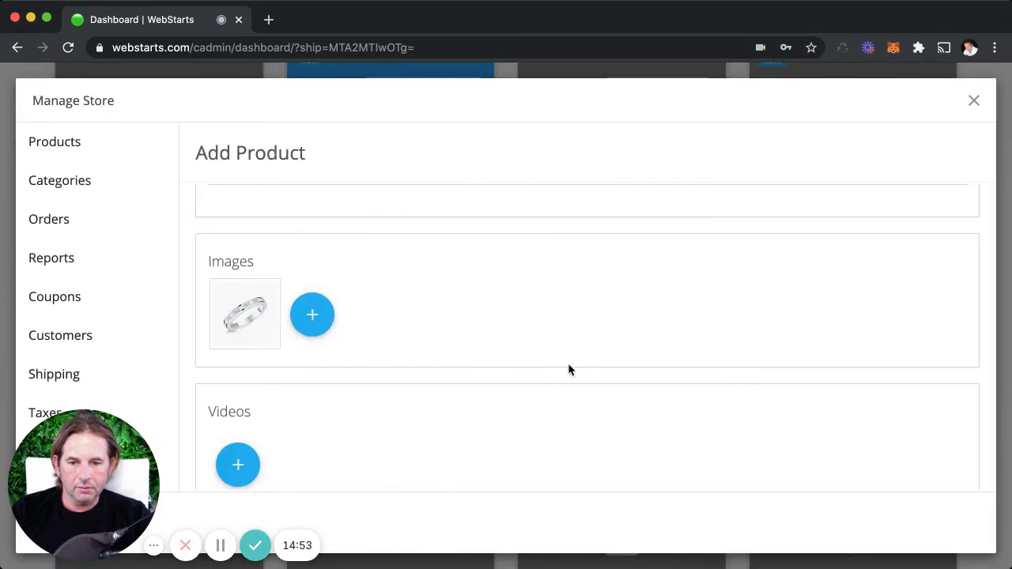
scroll(553, 364, "down", 2)
scroll(521, 371, "down", 4)
Step: Set the price to $120, enable shipping with 1 lb weight, and create the product
left_click(257, 295)
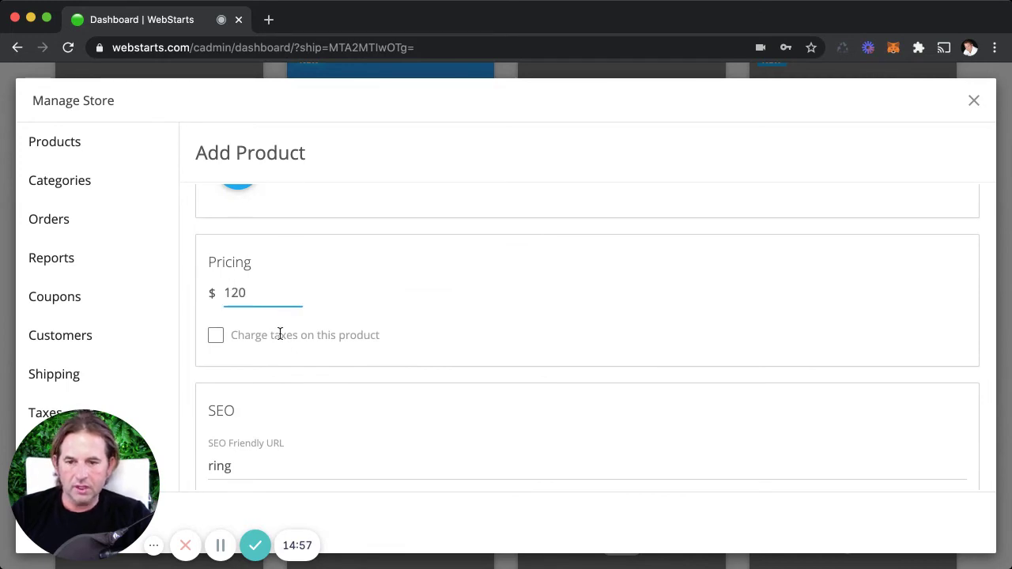
scroll(343, 407, "down", 8)
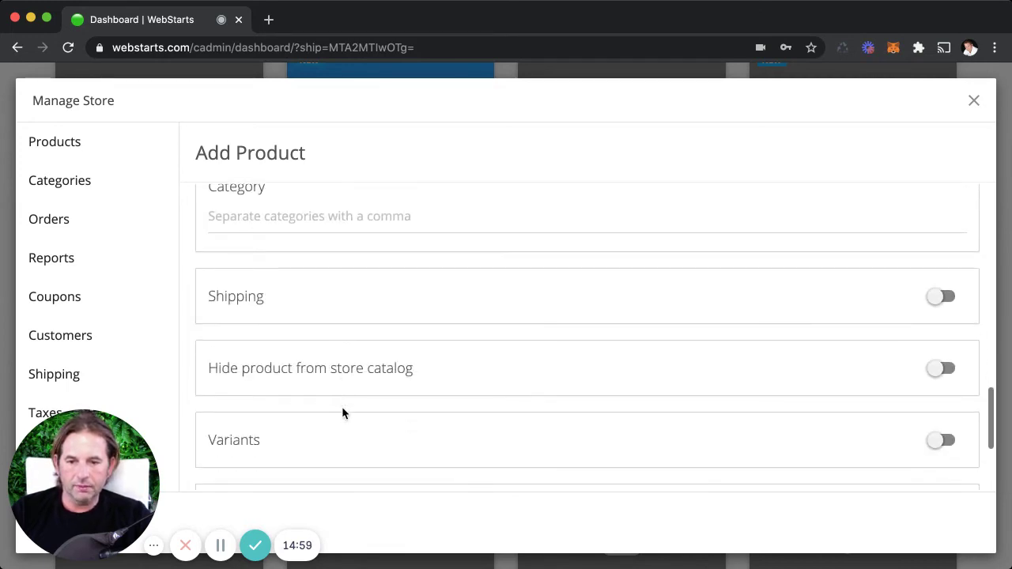
scroll(341, 411, "down", 3)
scroll(342, 411, "up", 4)
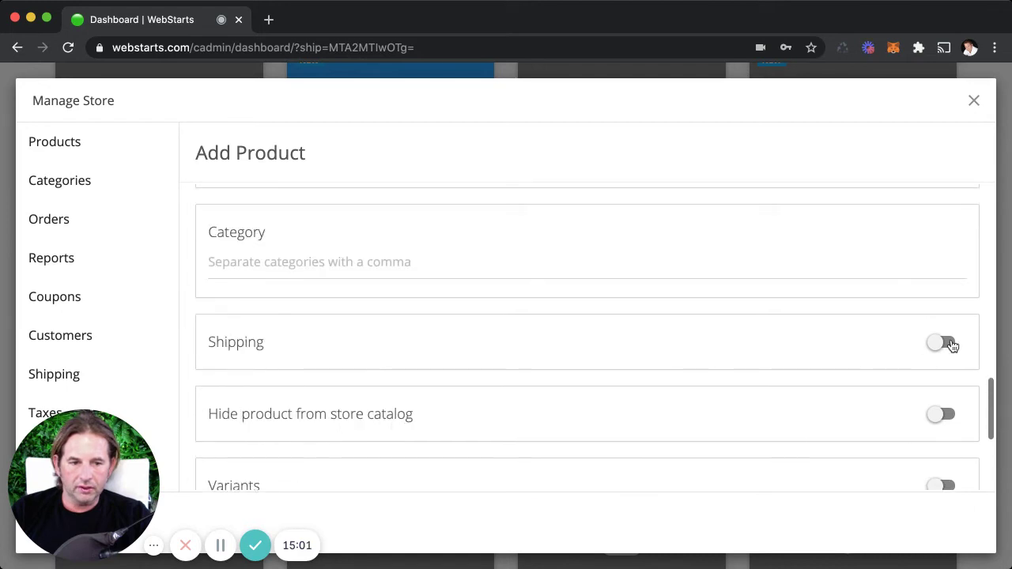
left_click(941, 343)
scroll(553, 348, "down", 2)
left_click(246, 252)
double_click(247, 251)
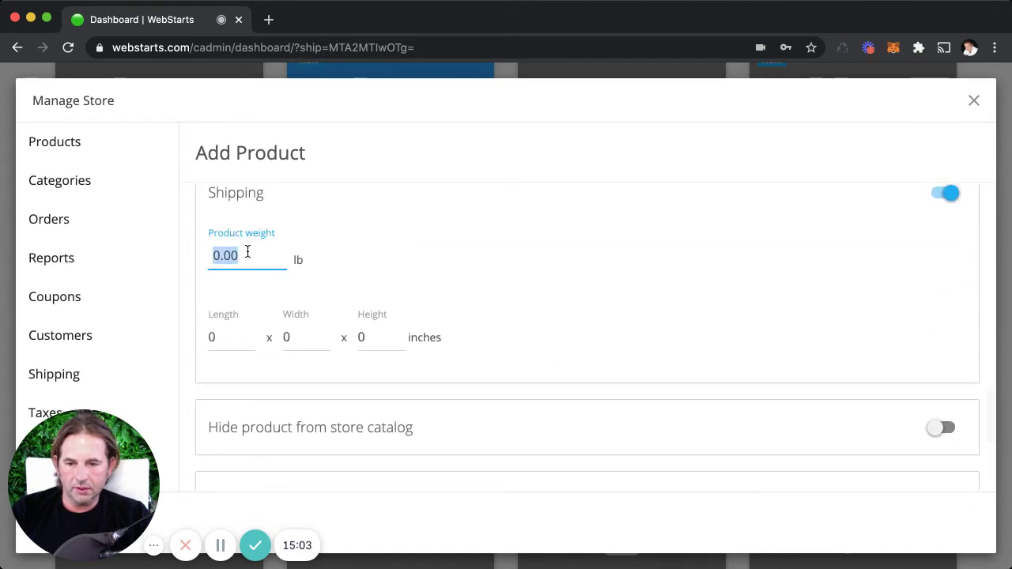
type("1")
scroll(703, 329, "down", 5)
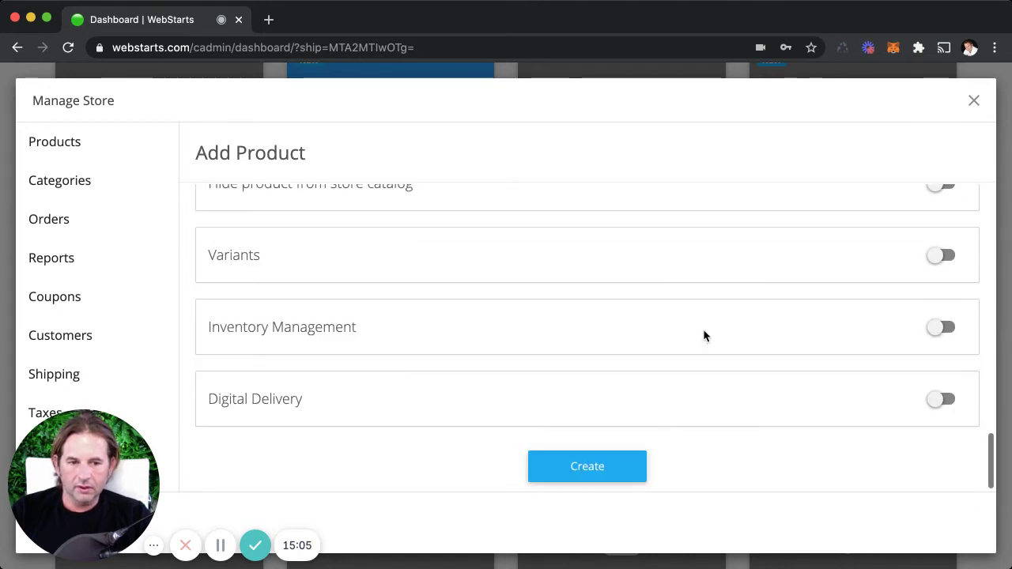
left_click(641, 467)
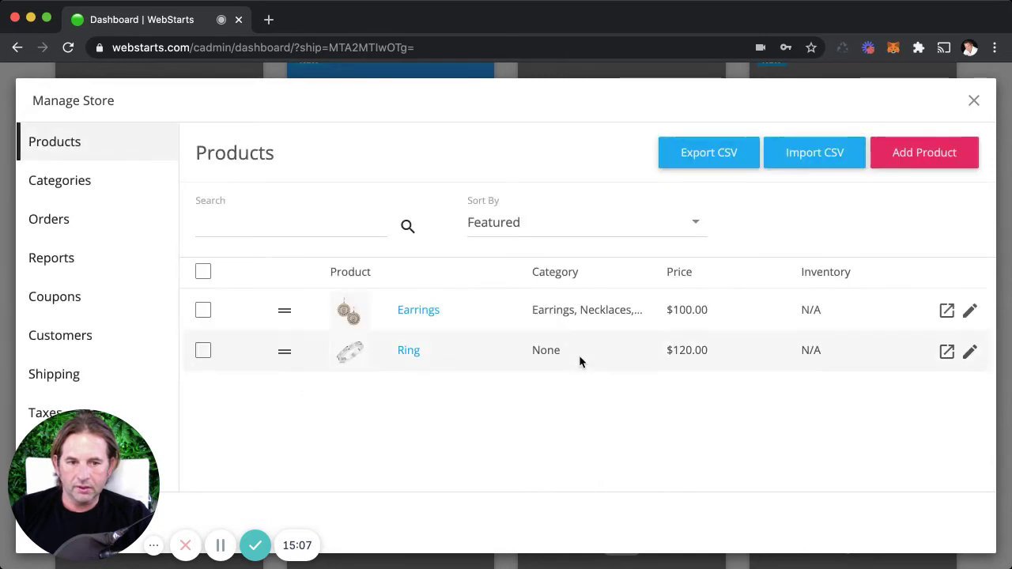
Step: Start a new product, opening and closing the image library without choosing a photo
left_click(901, 158)
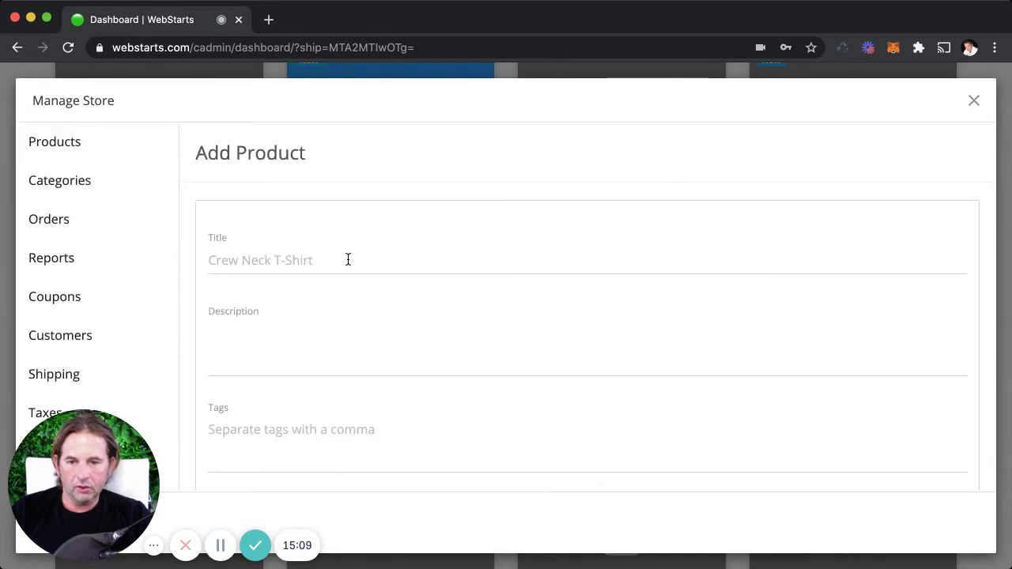
left_click(347, 259)
scroll(366, 403, "down", 4)
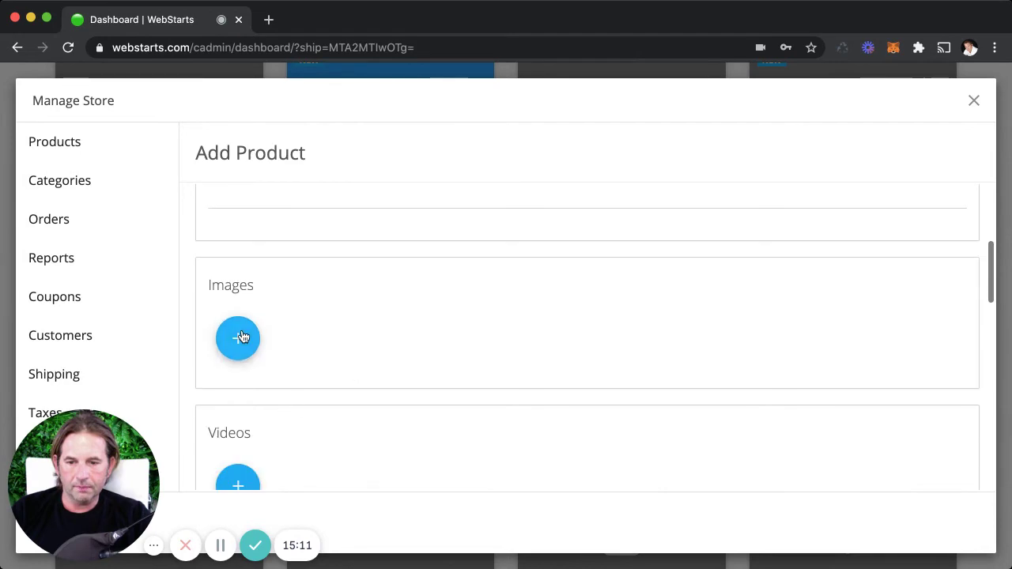
left_click(243, 338)
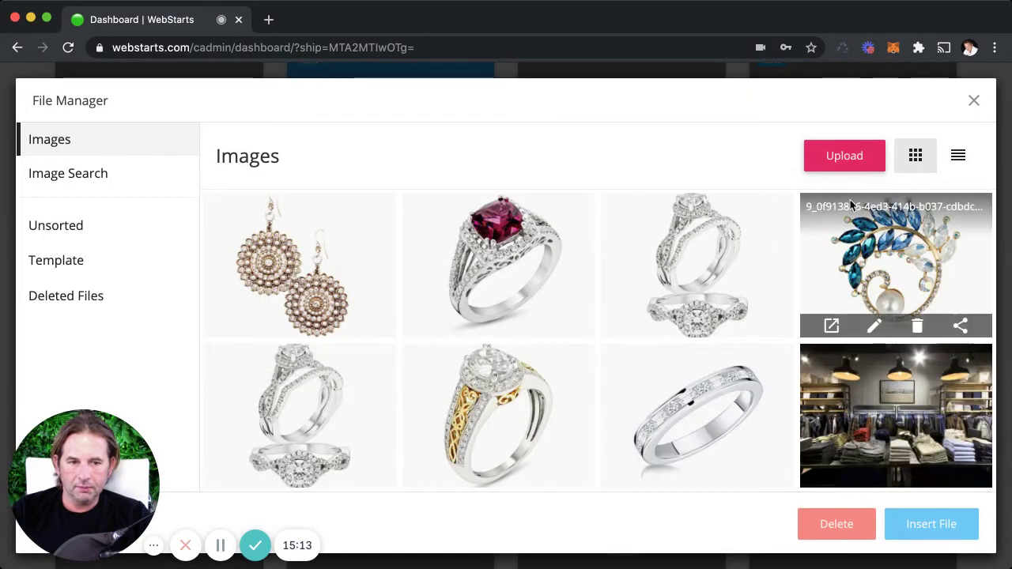
left_click(973, 100)
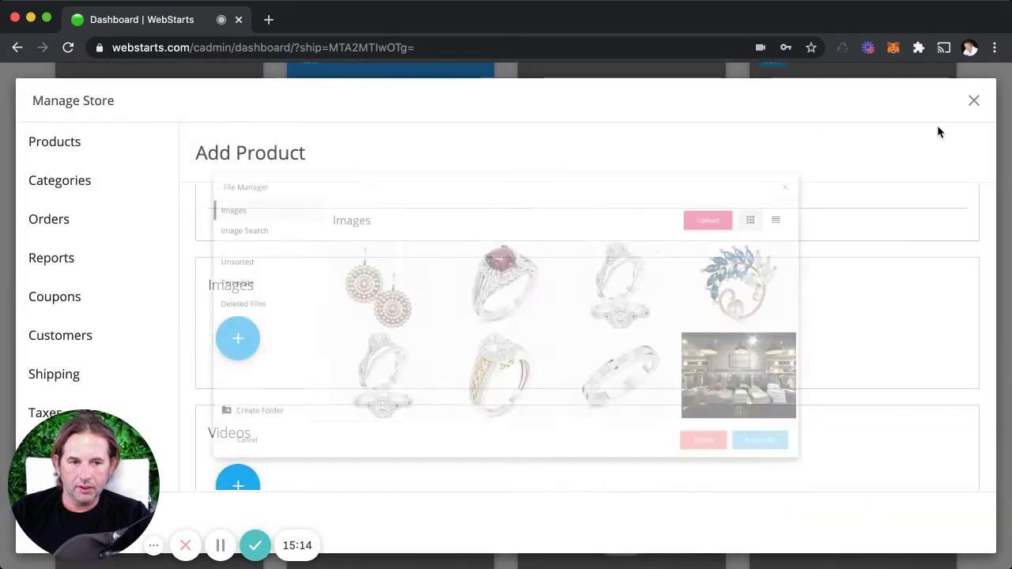
left_click(254, 344)
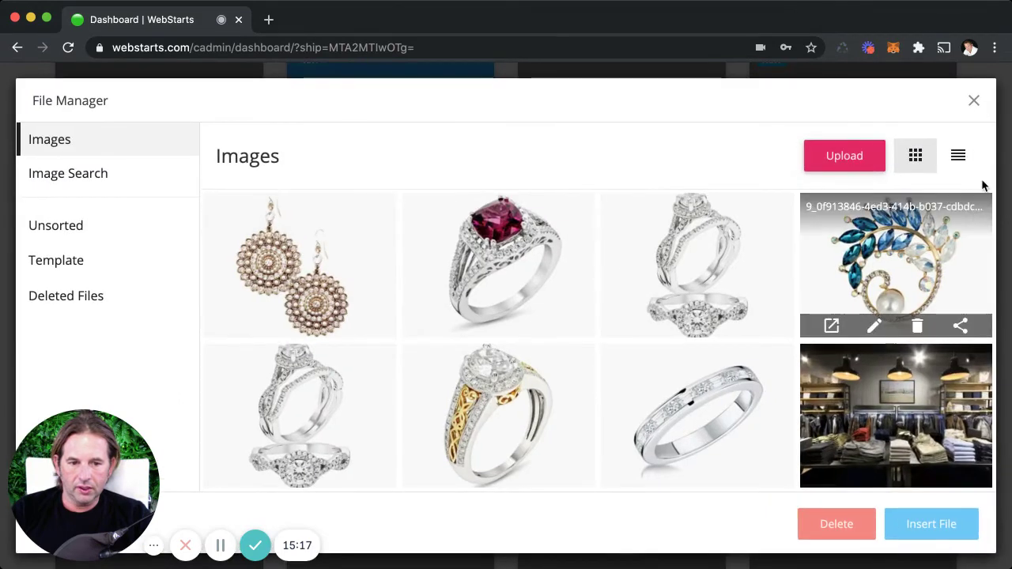
left_click(973, 100)
scroll(632, 237, "up", 5)
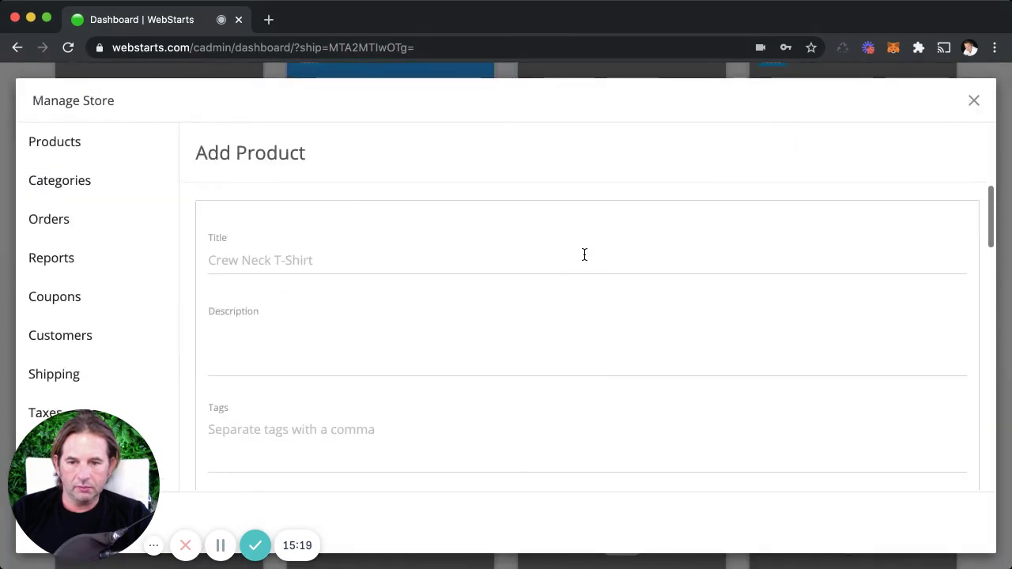
Step: Enter the title 'Diamond' and the description 'Lovely diamond ring'
left_click(309, 267)
type("c")
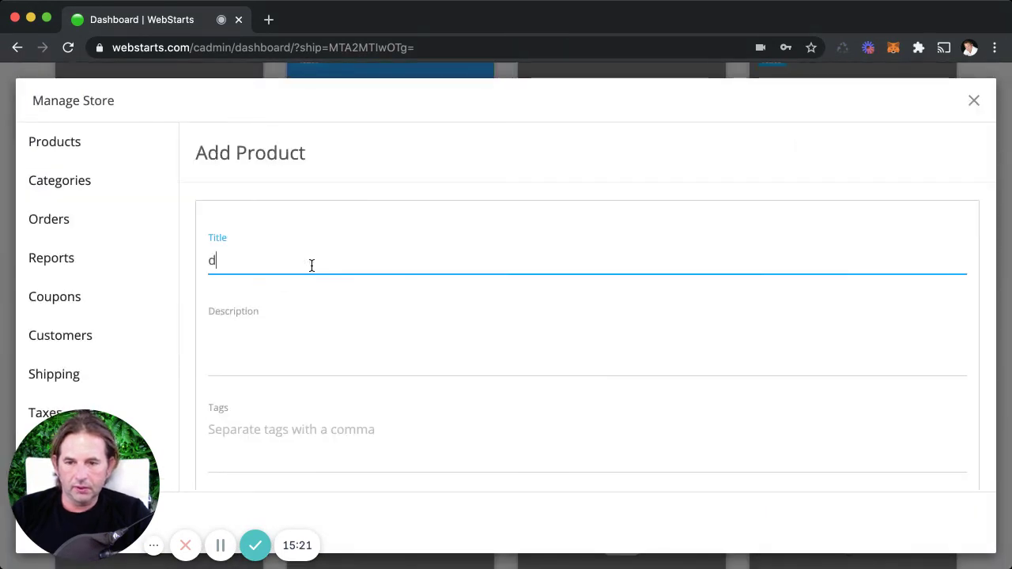
key("BackSpace")
type("Diamond Ring")
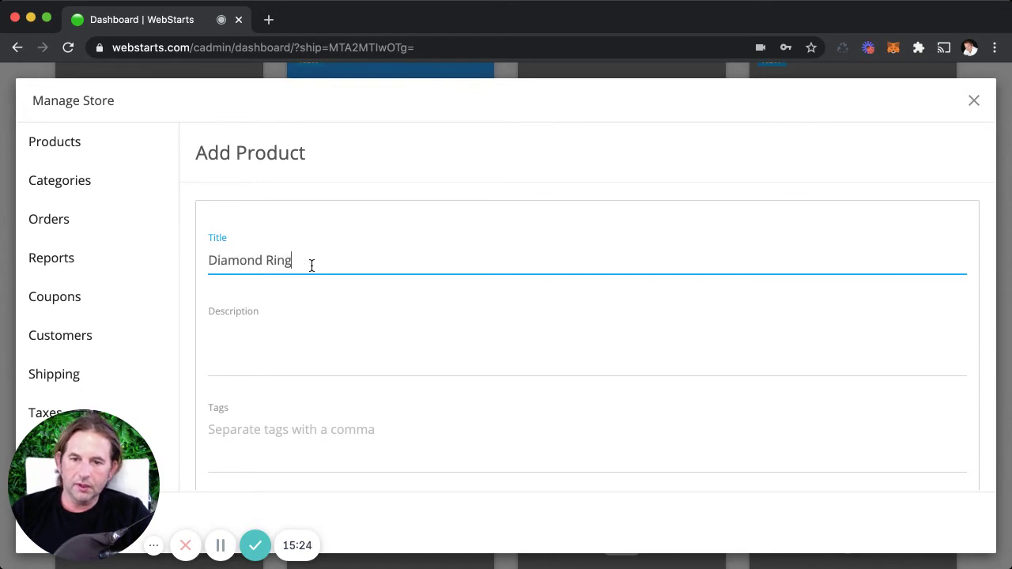
key("Tab")
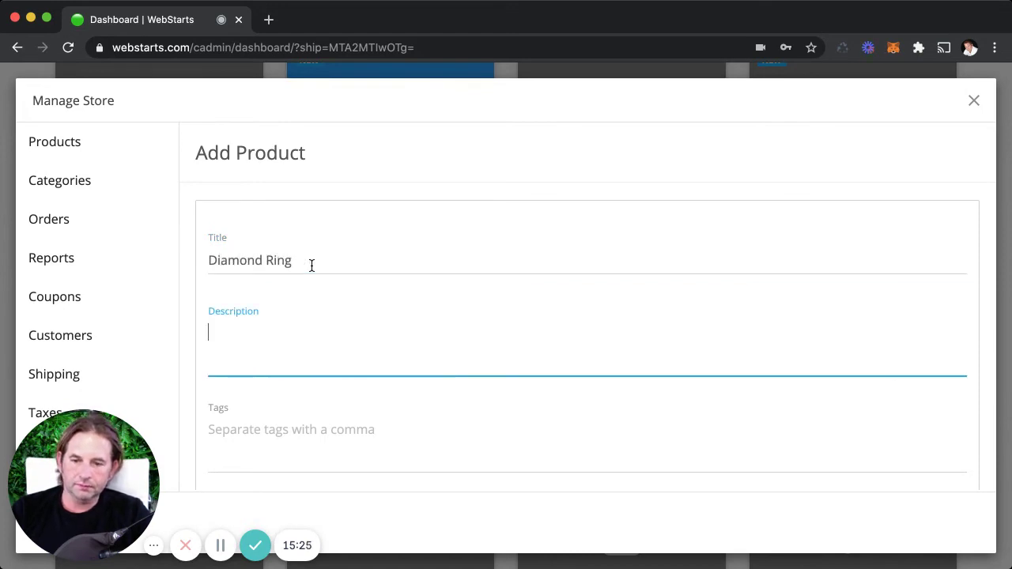
type("Lovely di")
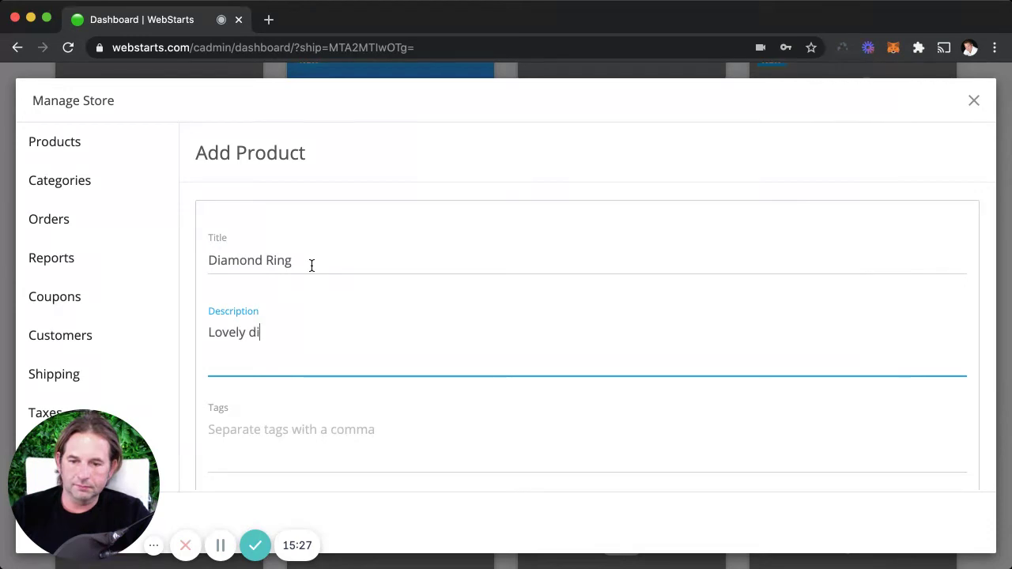
type("amon")
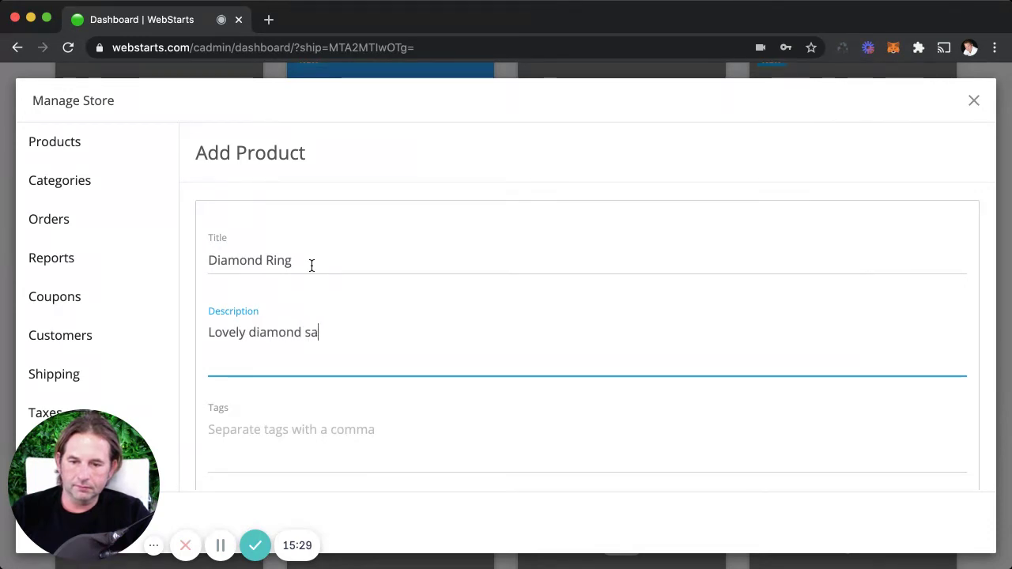
type("d ring")
scroll(361, 309, "down", 5)
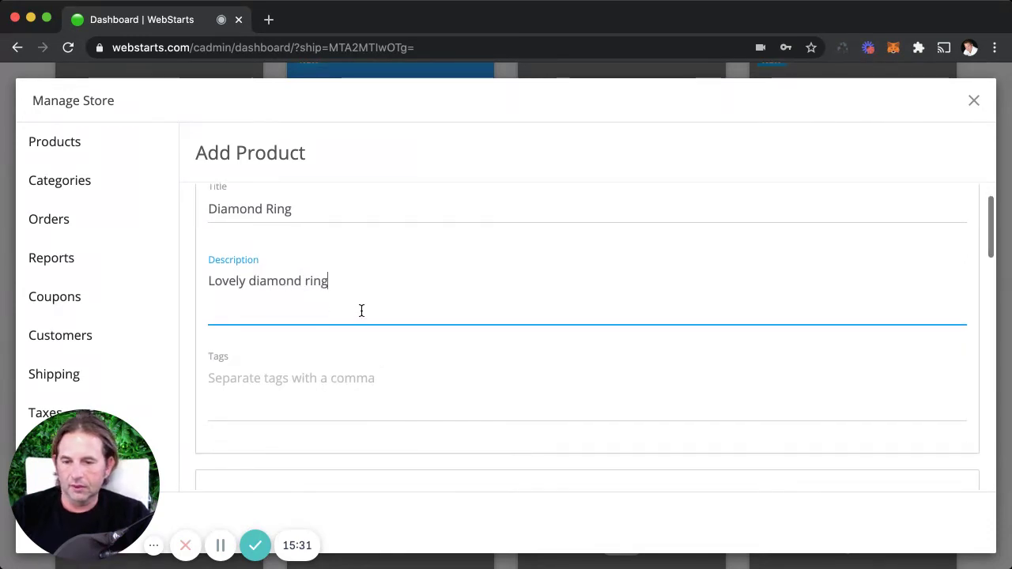
Step: Insert the red ring photo as the Diamond Ring's image
left_click(251, 427)
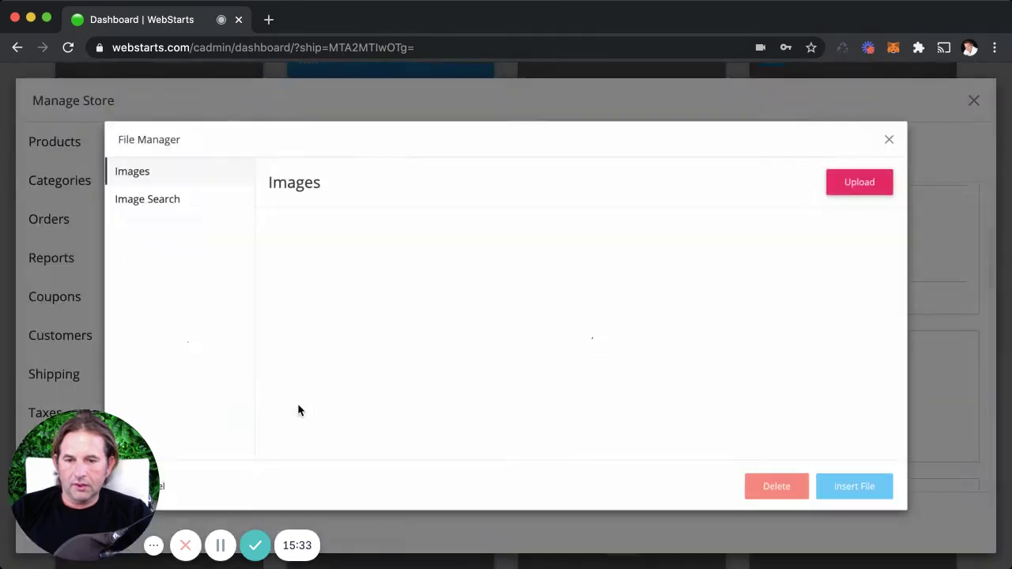
left_click(537, 309)
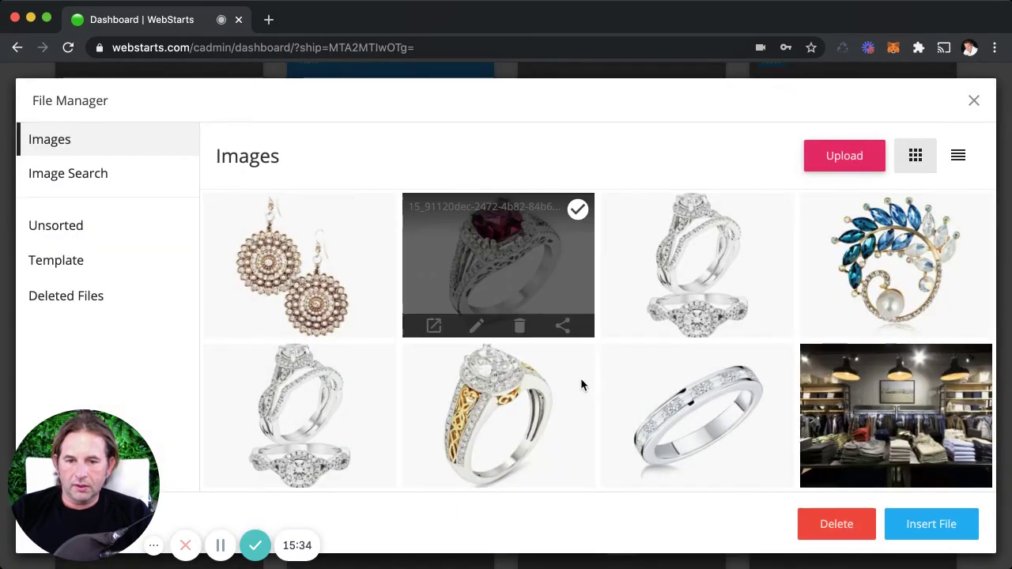
left_click(940, 524)
scroll(532, 374, "down", 3)
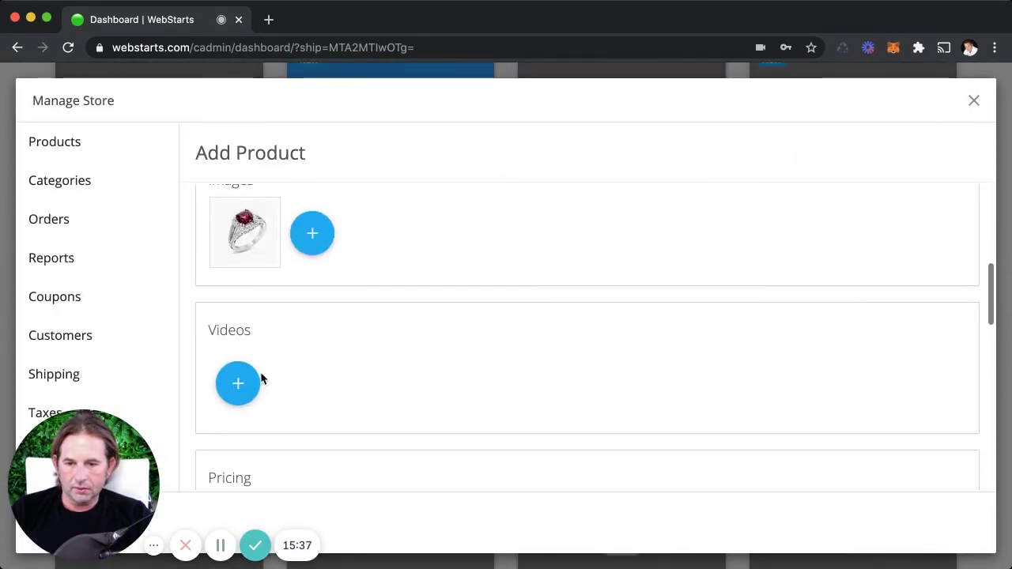
scroll(261, 391, "down", 2)
Step: Set the price to 150 and assign the Rings category
left_click(256, 452)
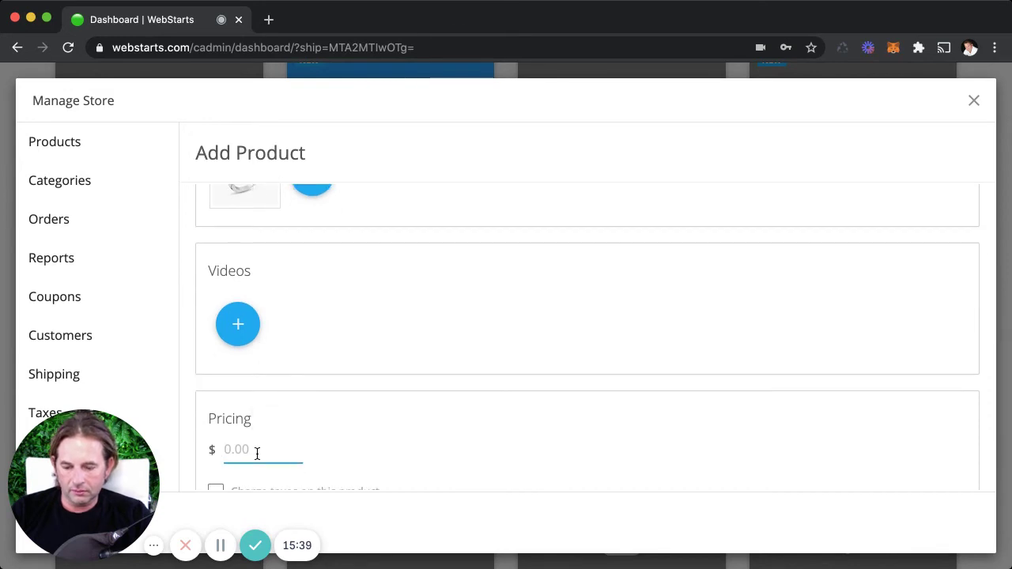
type("150")
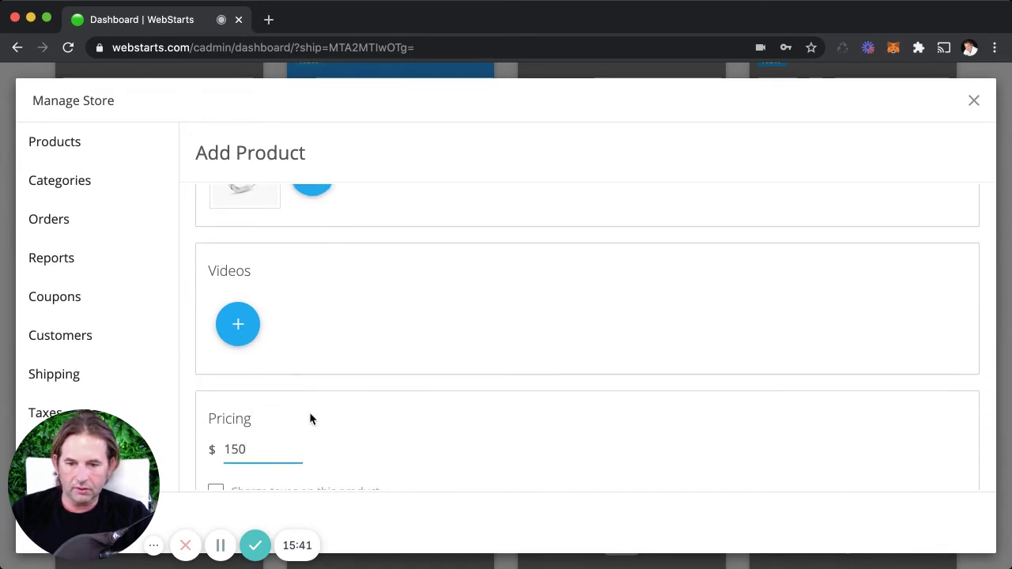
scroll(309, 419, "down", 8)
scroll(580, 318, "down", 2)
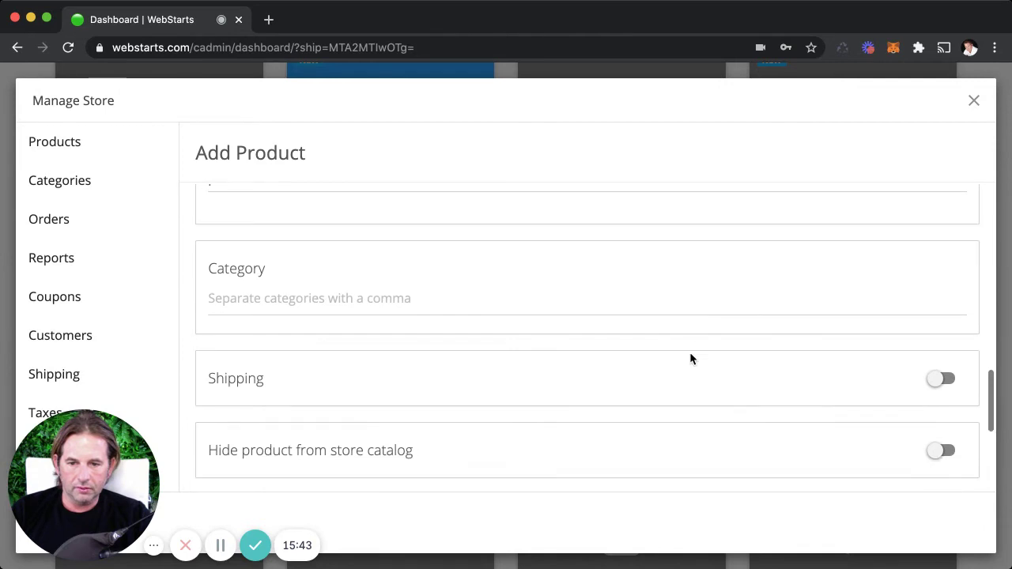
scroll(690, 359, "down", 1)
left_click(474, 250)
left_click(296, 354)
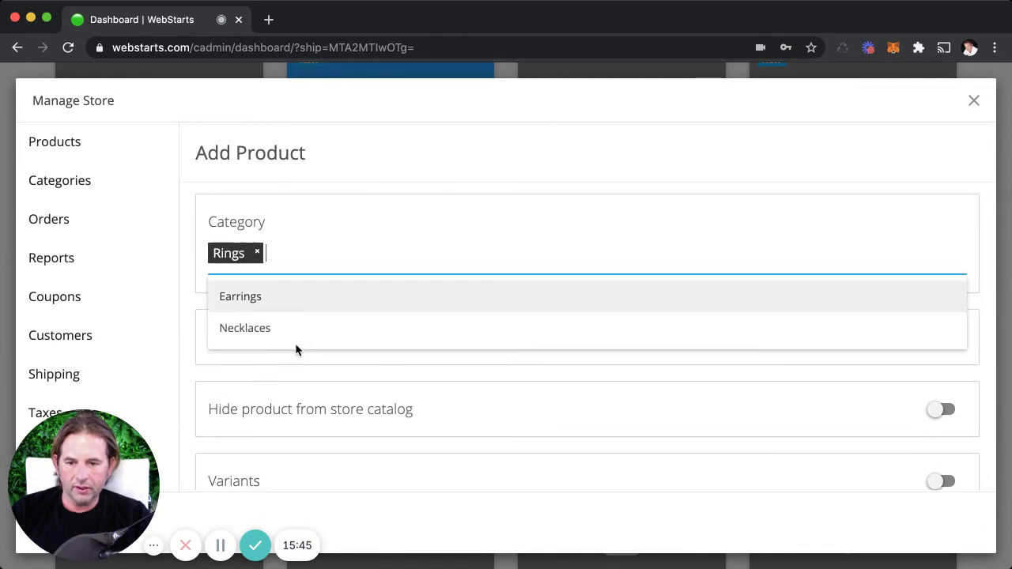
left_click(783, 392)
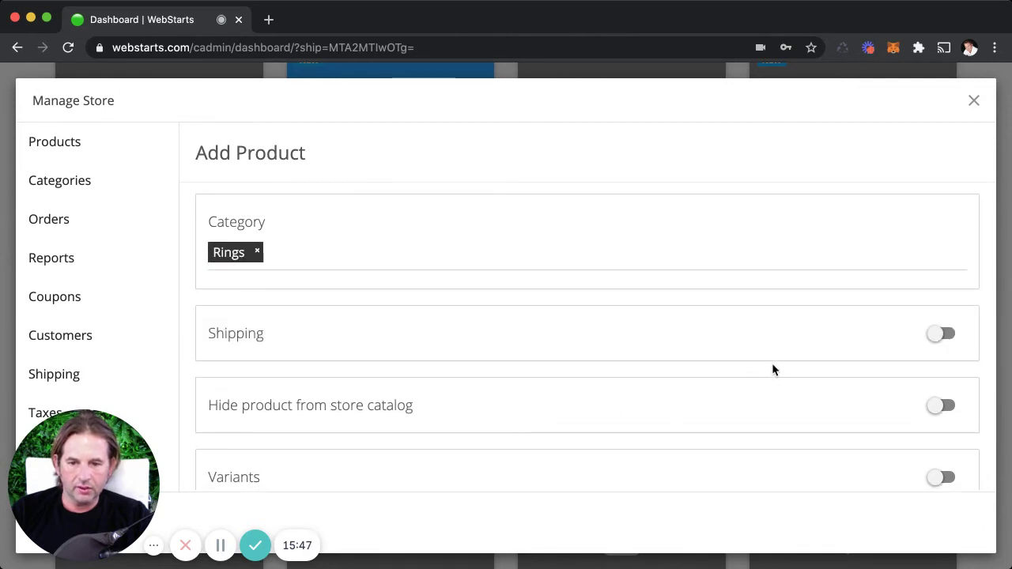
Step: Enable shipping with a 1 lb weight and create the Diamond Ring product
left_click(941, 333)
left_click(266, 332)
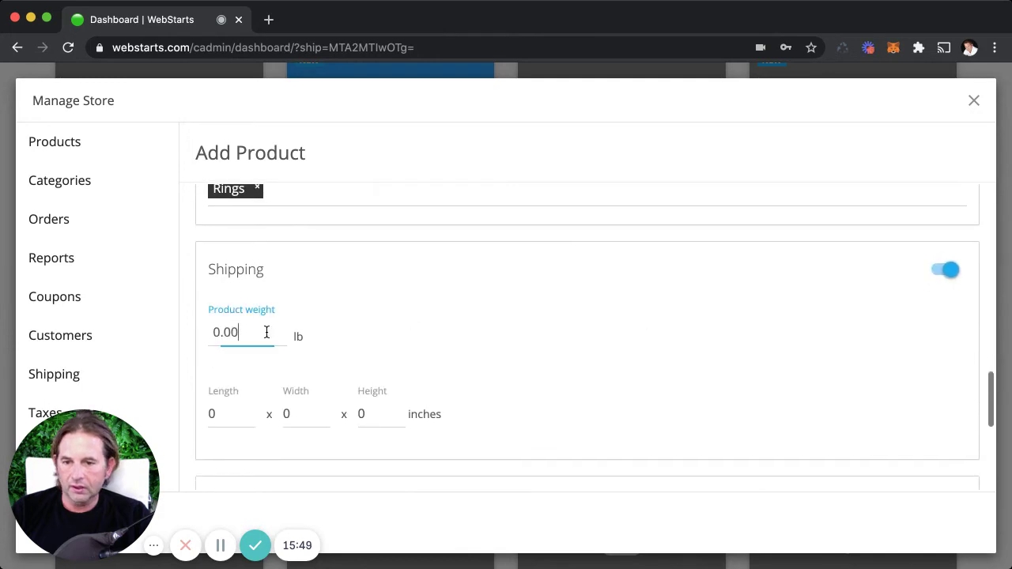
double_click(266, 332)
type("1")
left_click(669, 403)
scroll(686, 418, "down", 5)
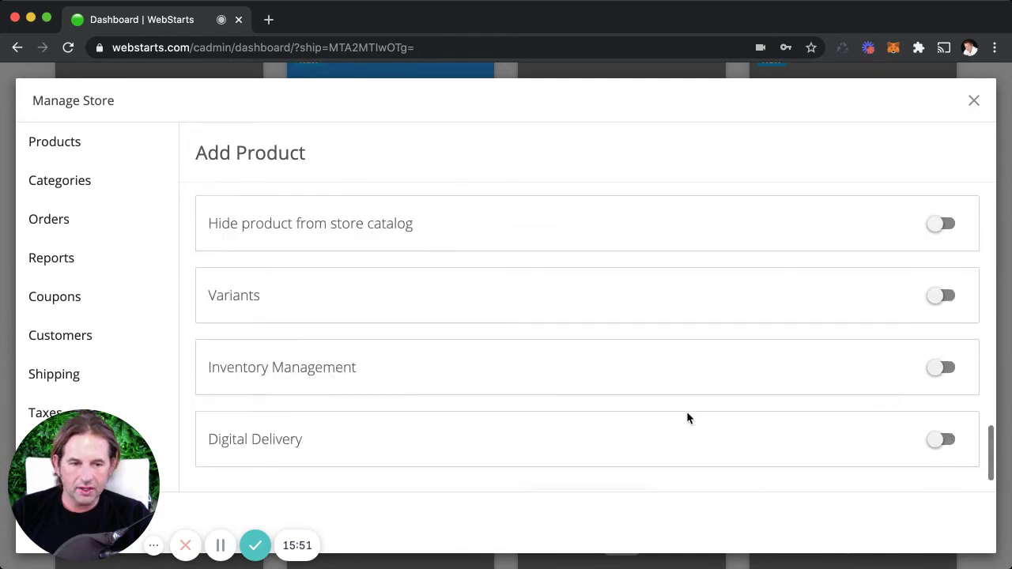
scroll(687, 417, "down", 1)
left_click(616, 463)
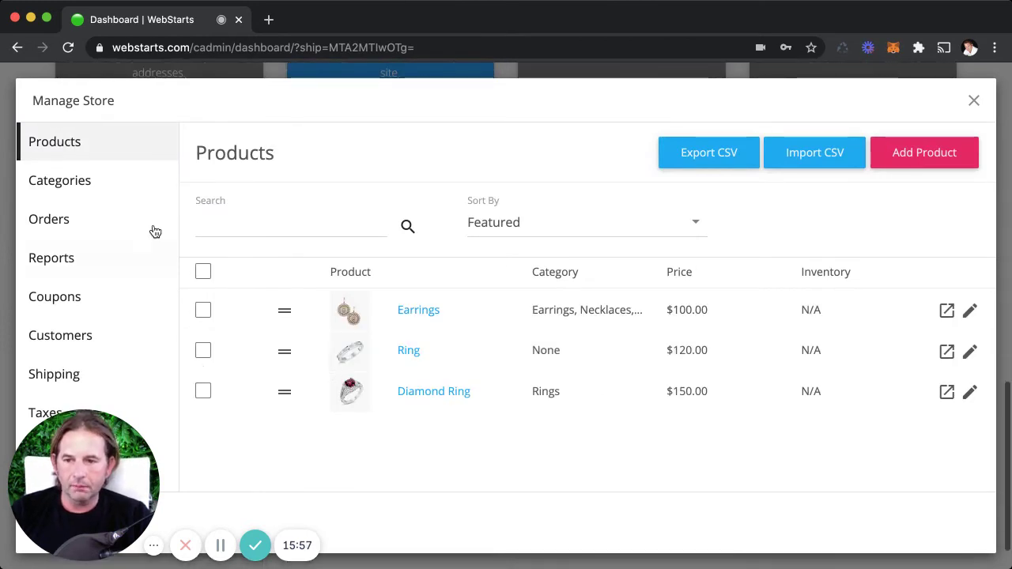
Step: Drag and inspect the Earrings category without saving changes, then view this month's empty orders list
left_click(112, 186)
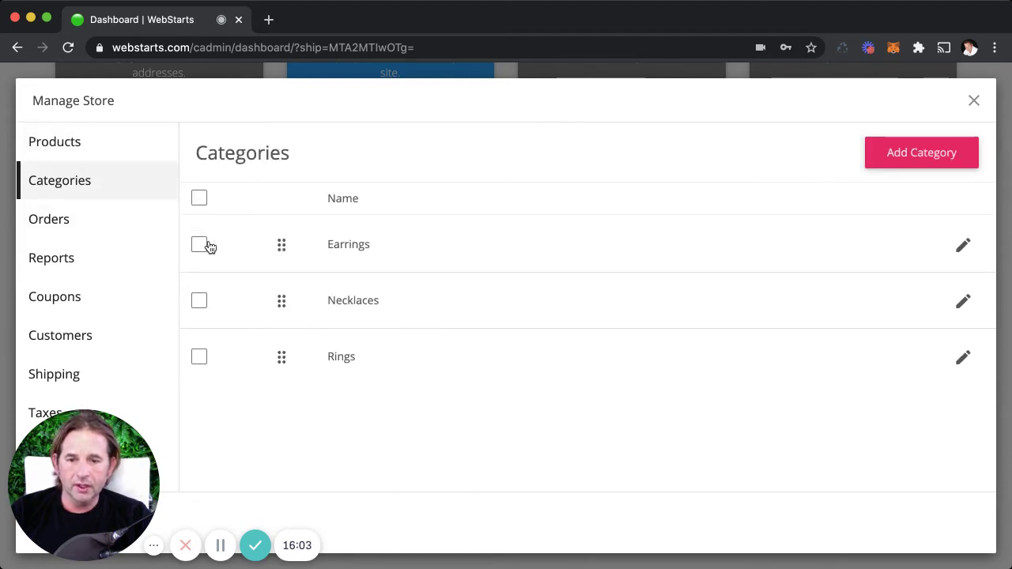
mouse_move(278, 244)
left_mouse_down()
mouse_move(271, 332)
mouse_move(278, 233)
left_mouse_up()
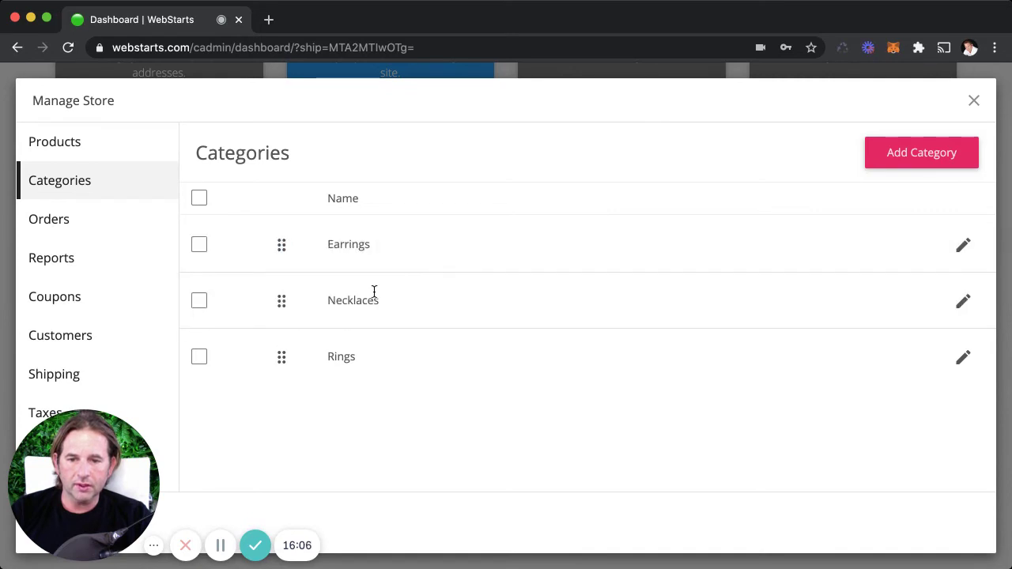
left_click(963, 246)
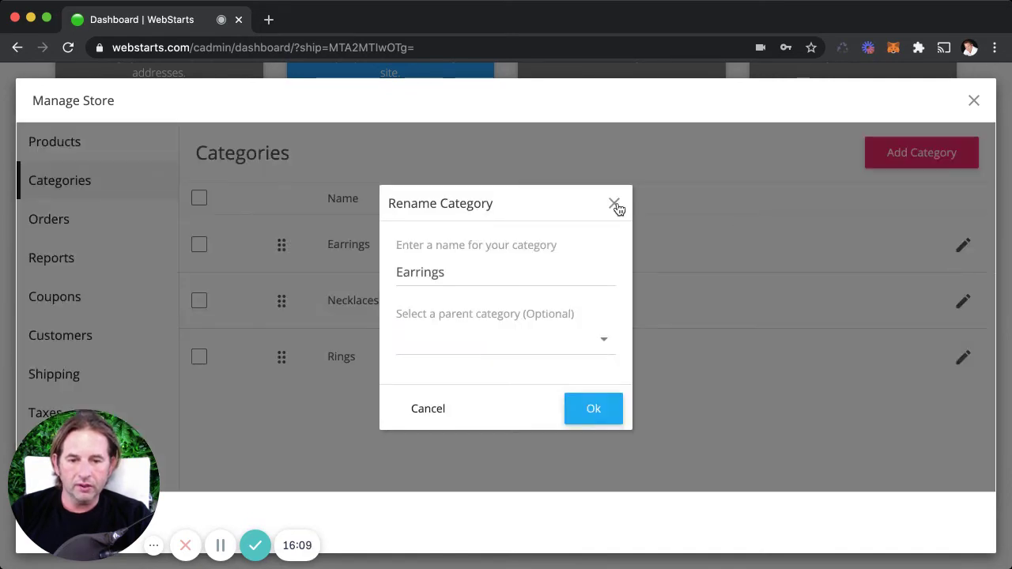
left_click(602, 342)
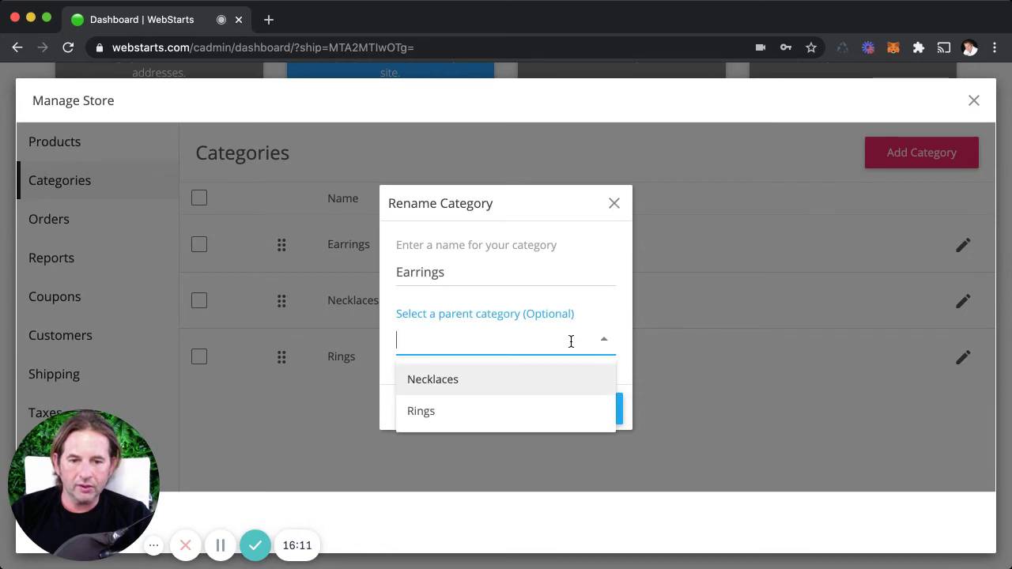
left_click(607, 306)
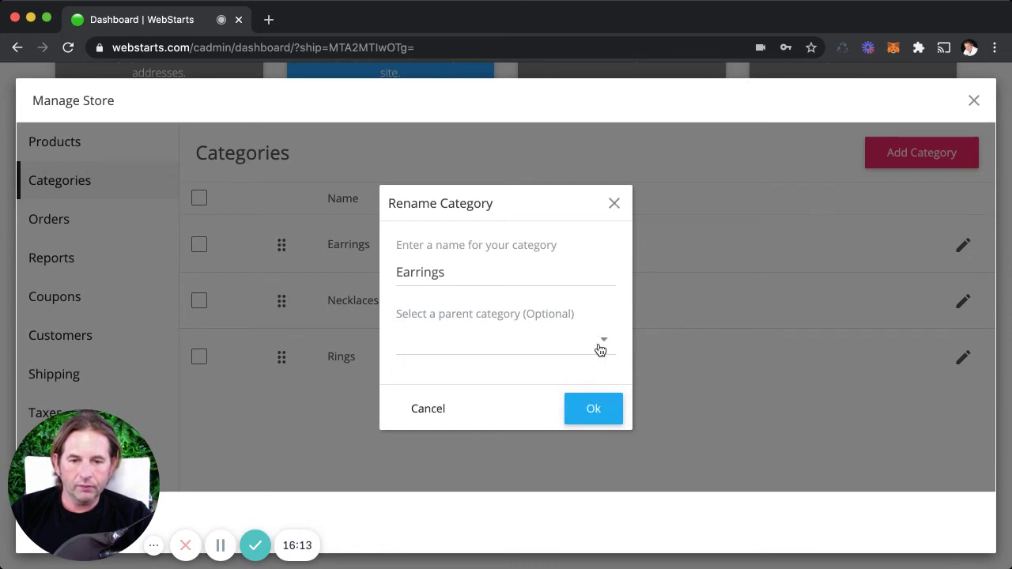
left_click(613, 204)
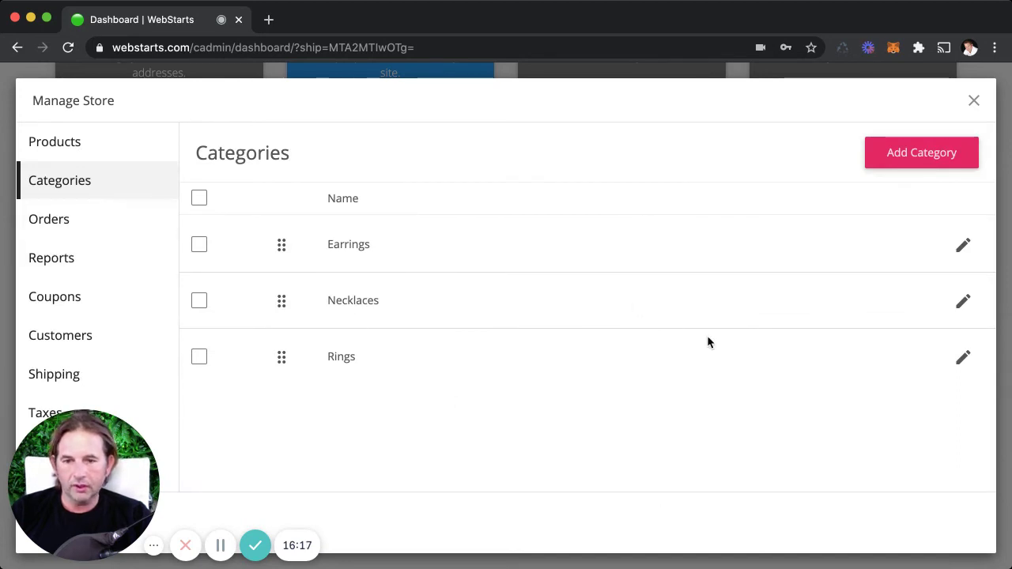
left_click(62, 226)
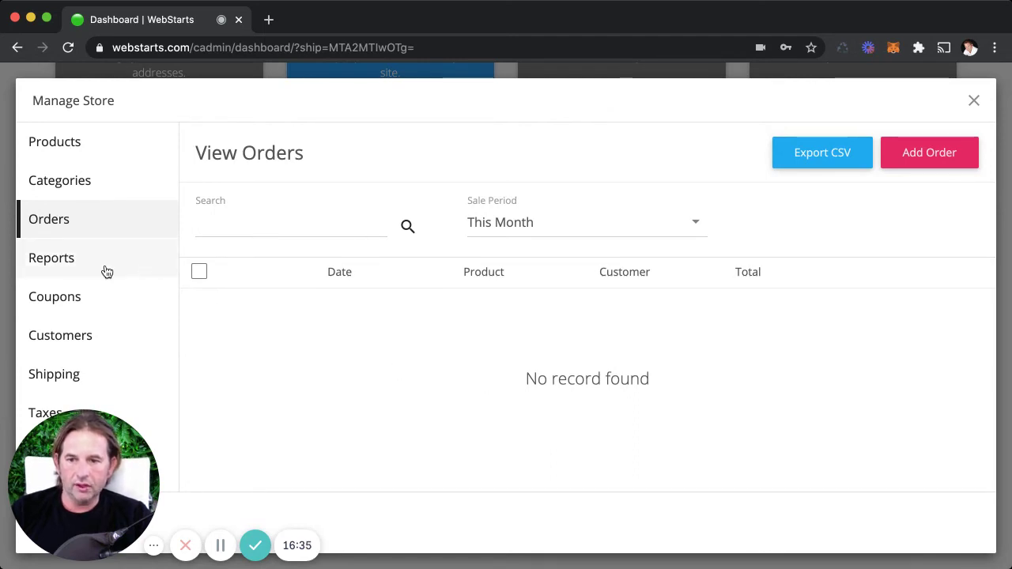
Step: View the zeroed 2020 Sales Report, then the empty Coupons list
left_click(117, 265)
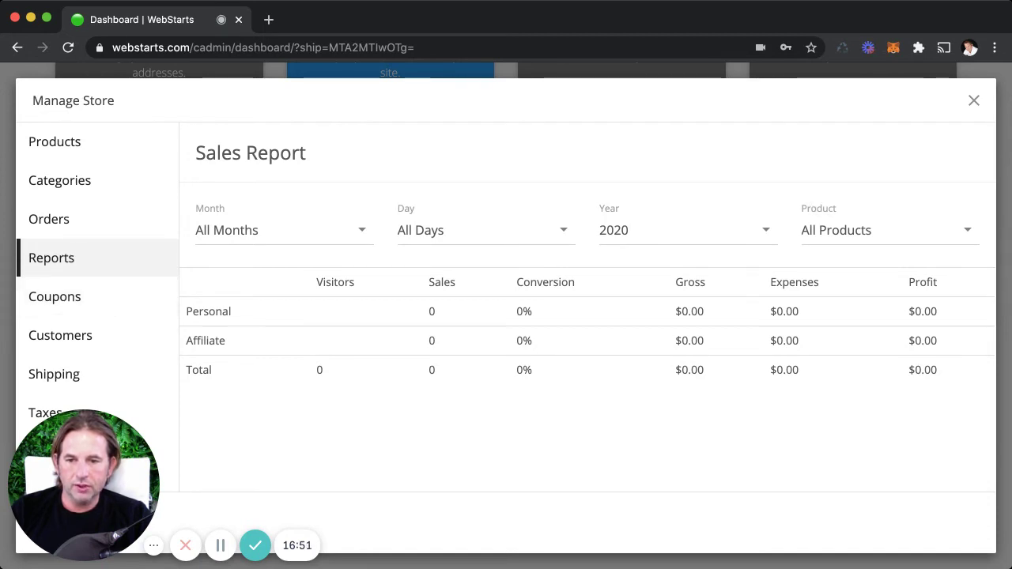
left_click(79, 308)
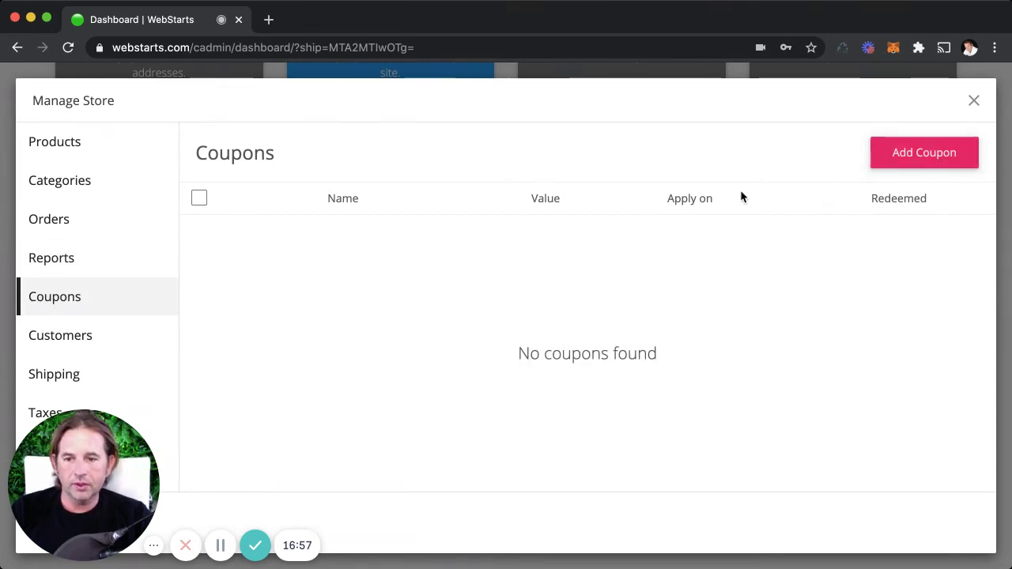
Step: Preview and dismiss the Add Coupon and Add Customer forms, landing on the empty Customers page
left_click(907, 167)
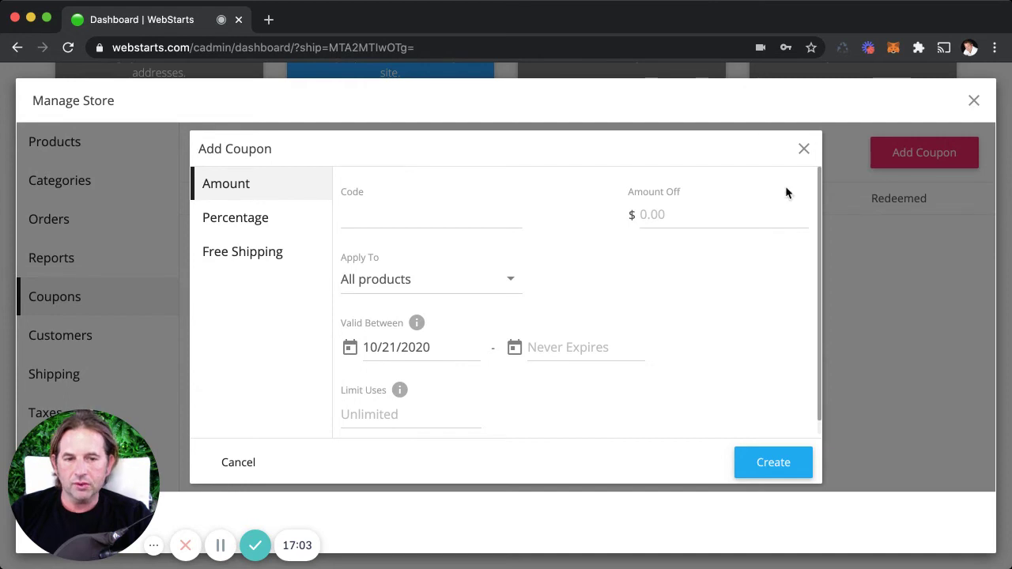
left_click(804, 150)
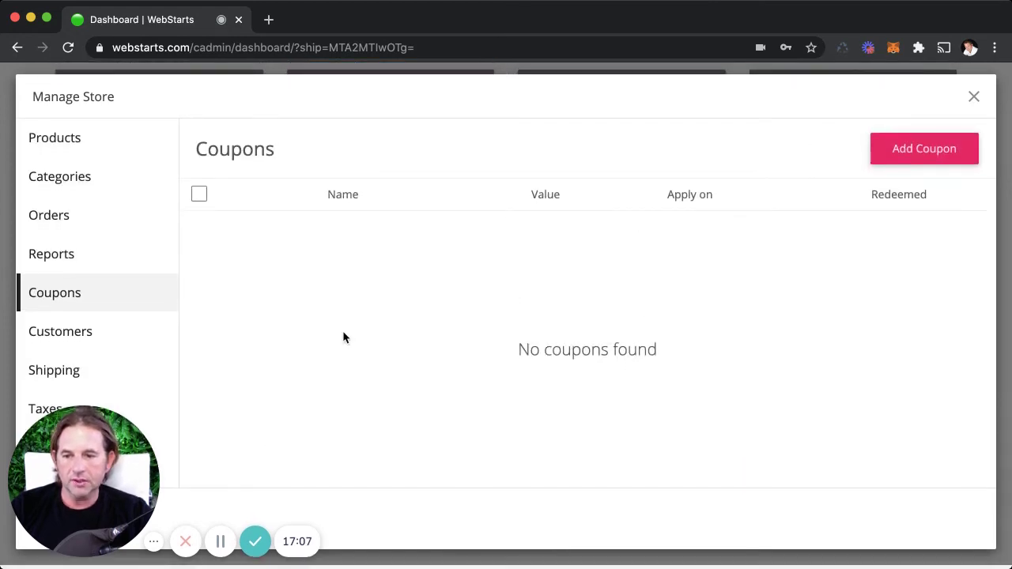
left_click(123, 348)
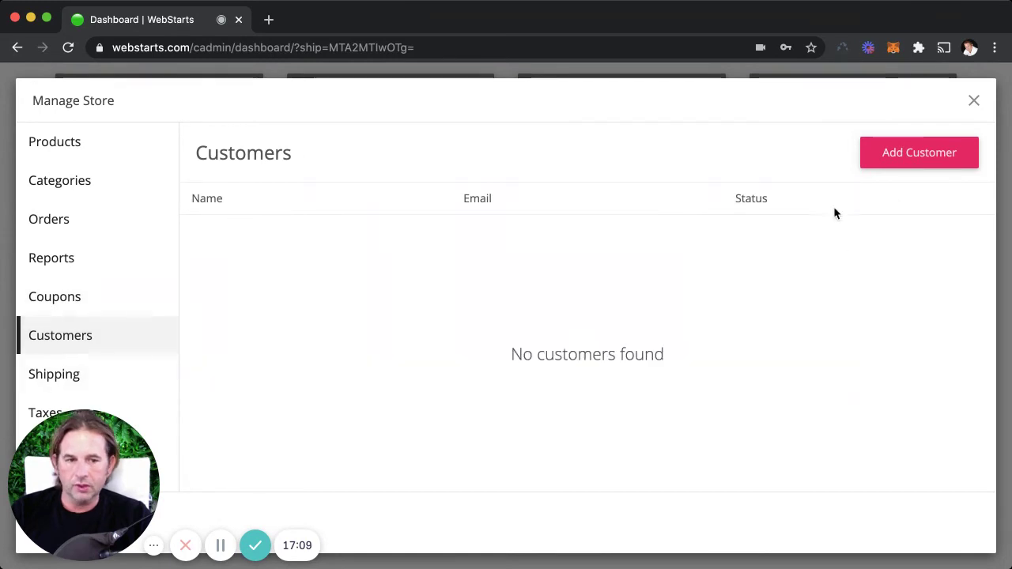
left_click(931, 153)
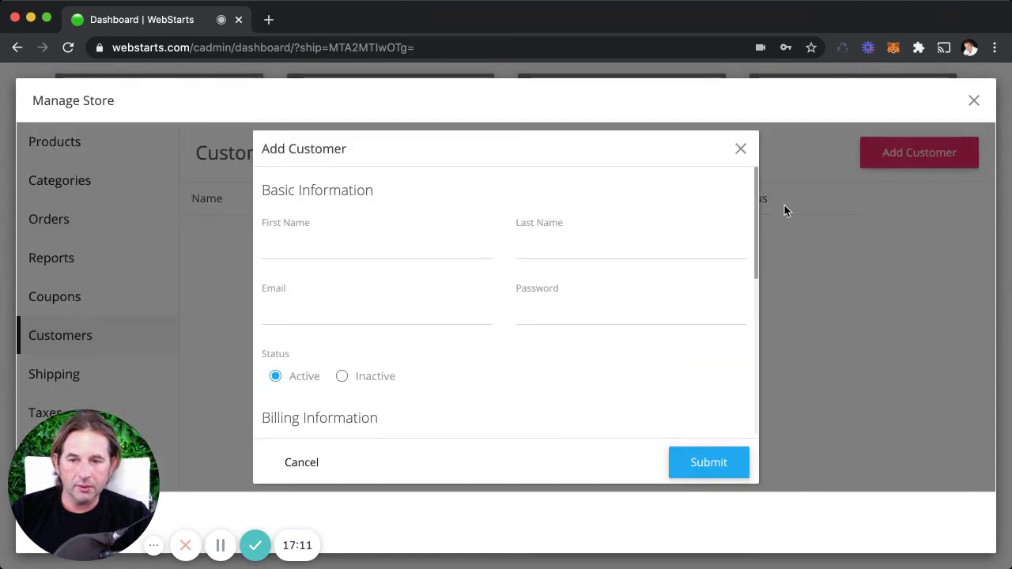
left_click(739, 149)
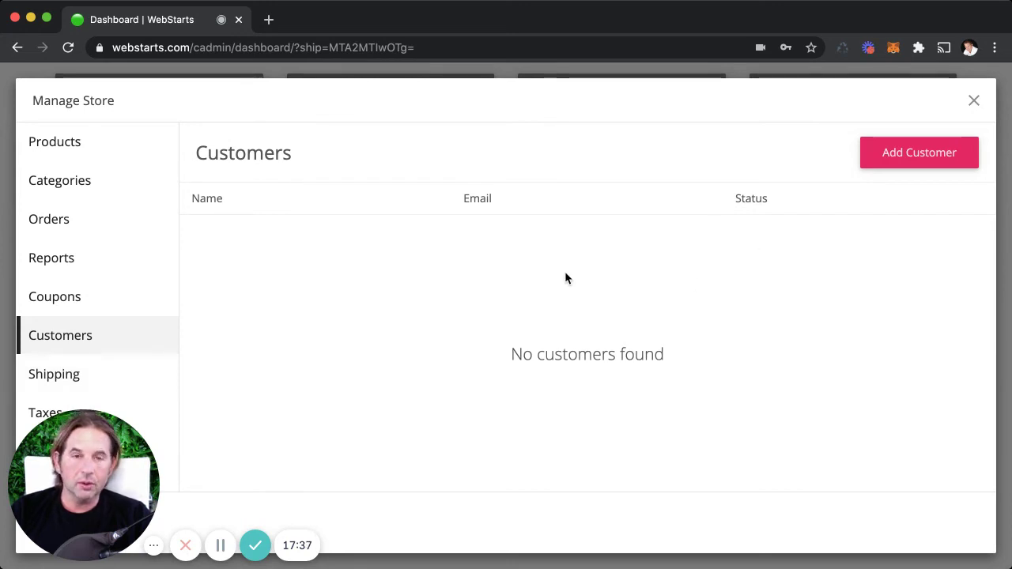
Step: Open the Domestic shipping rule in the store's shipping settings, skipping the tutorial video
left_click(104, 378)
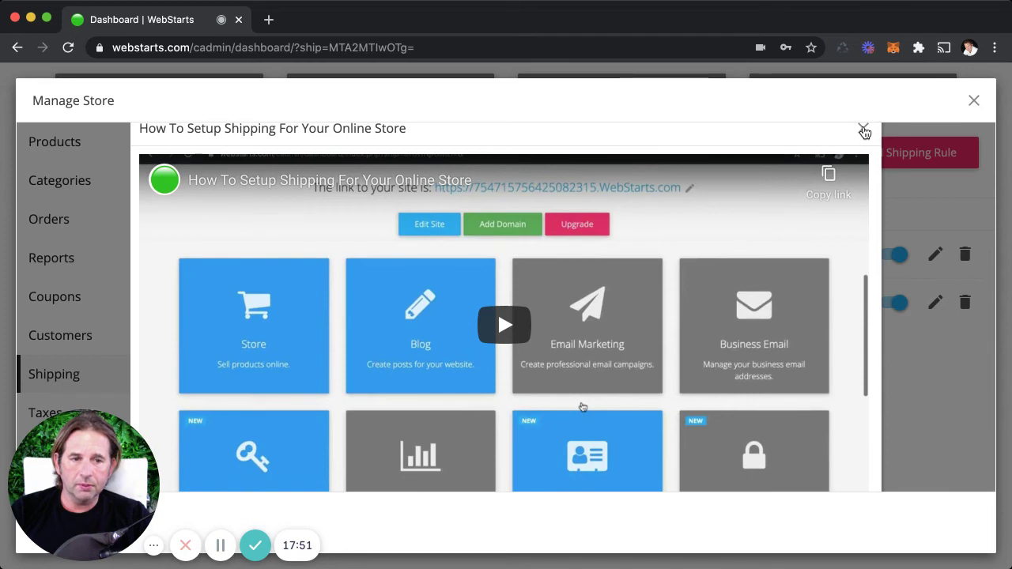
left_click(863, 130)
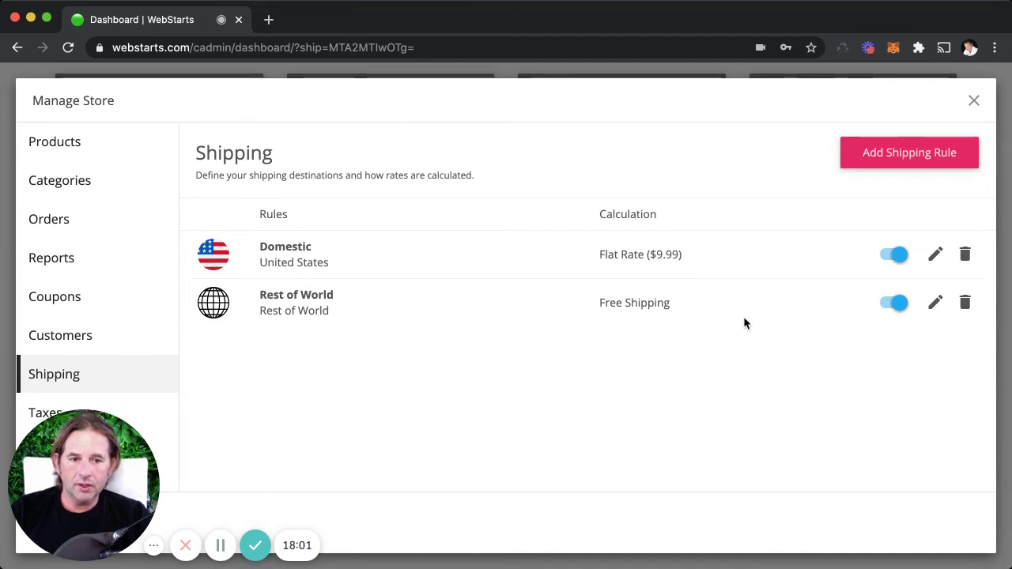
left_click(935, 257)
scroll(569, 282, "down", 10)
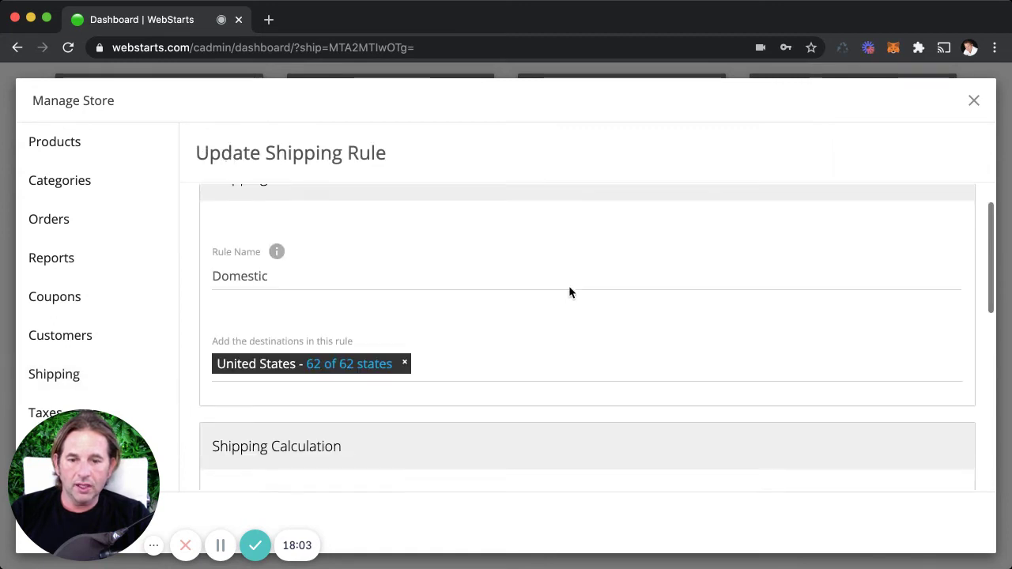
scroll(570, 292, "up", 10)
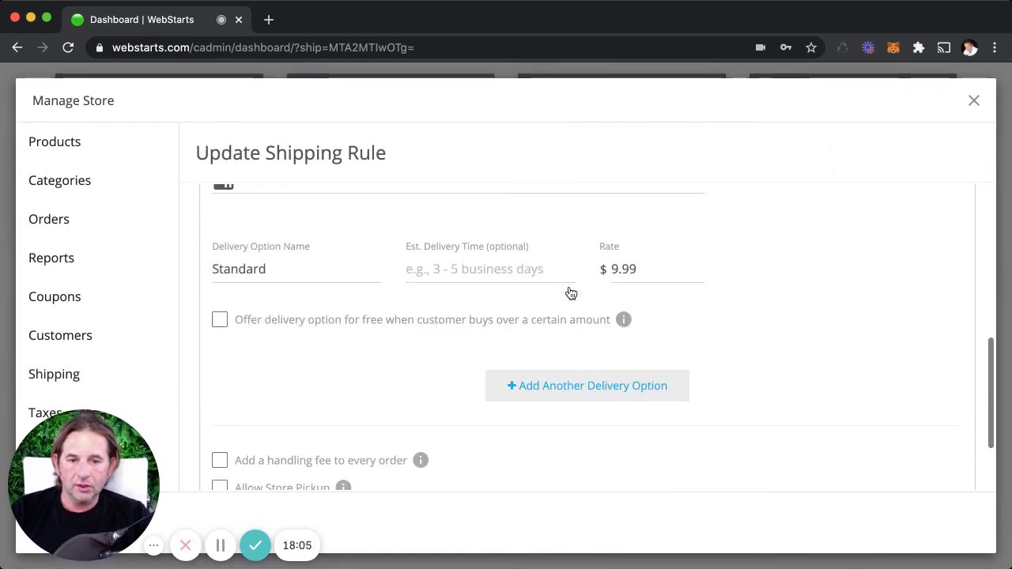
scroll(569, 293, "up", 10)
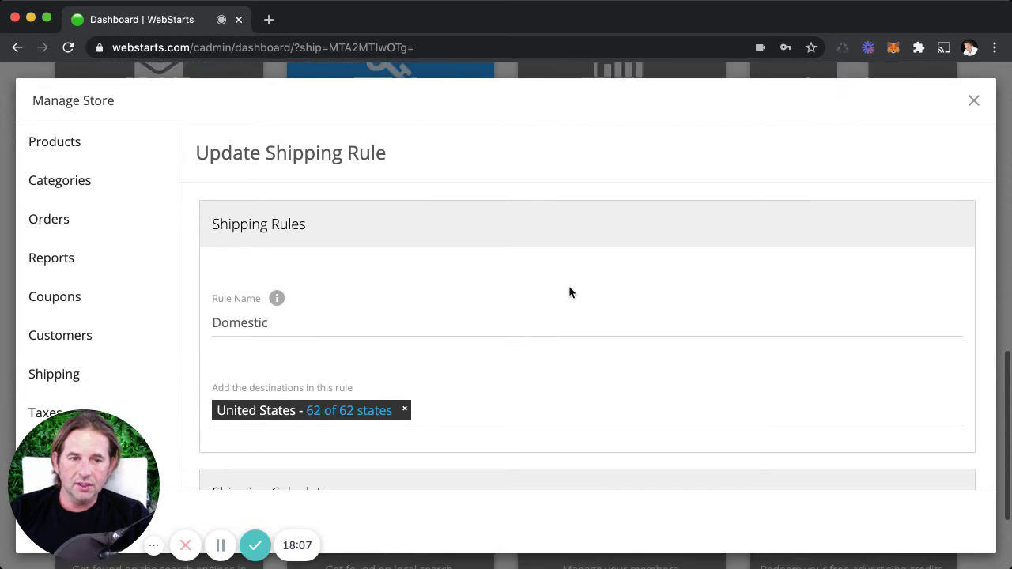
scroll(569, 292, "up", 5)
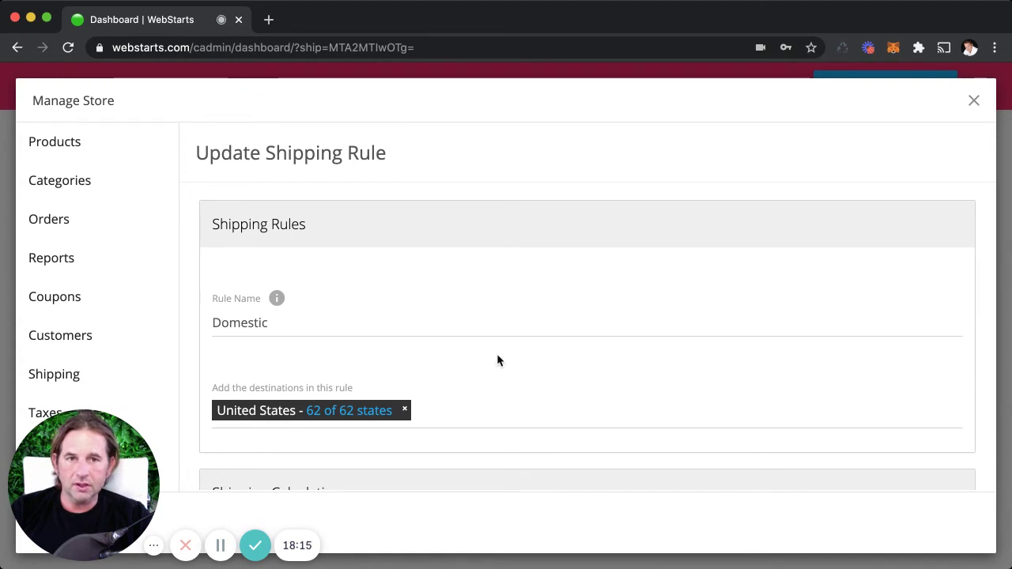
scroll(497, 354, "down", 1)
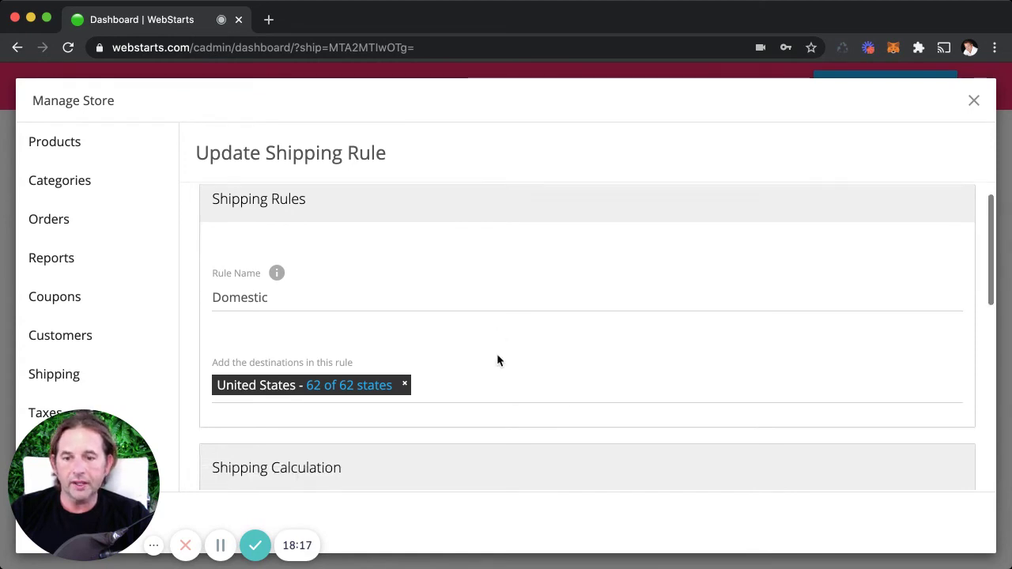
scroll(497, 360, "down", 5)
scroll(496, 356, "up", 1)
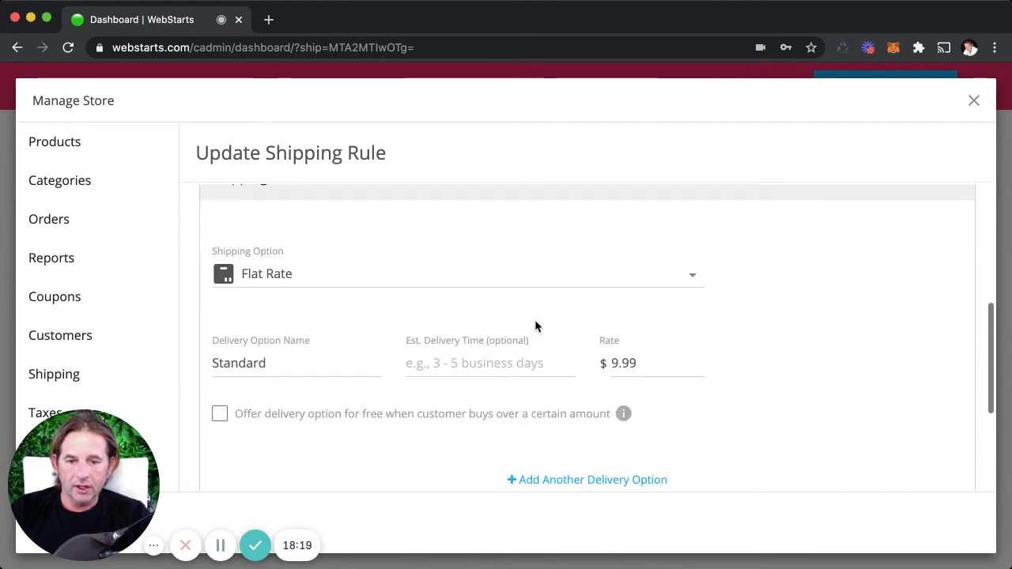
Step: Review the shipping calculation choices and keep Flat Rate, Standard delivery at $9.99
left_click(567, 284)
scroll(500, 377, "down", 2)
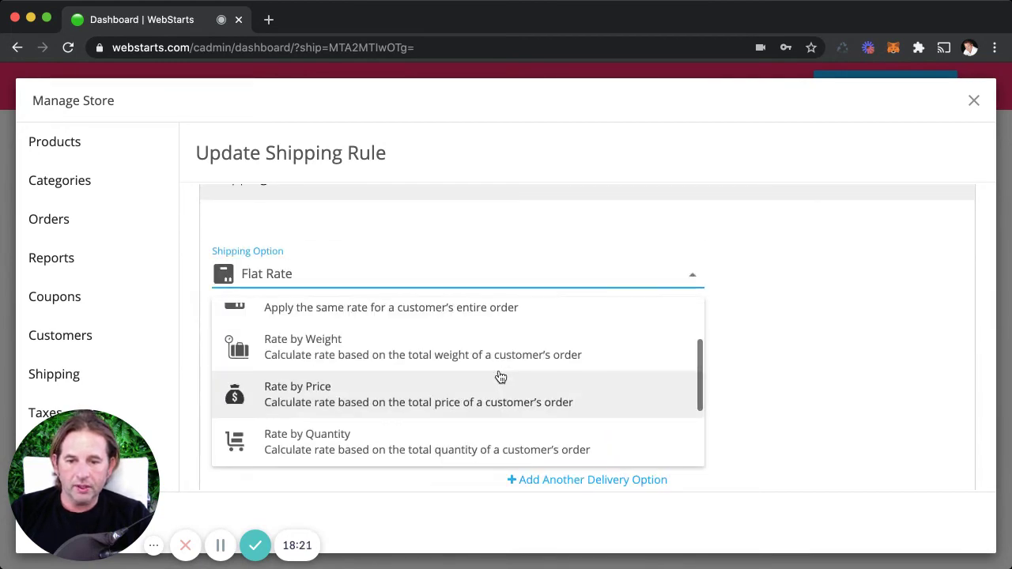
scroll(501, 377, "up", 3)
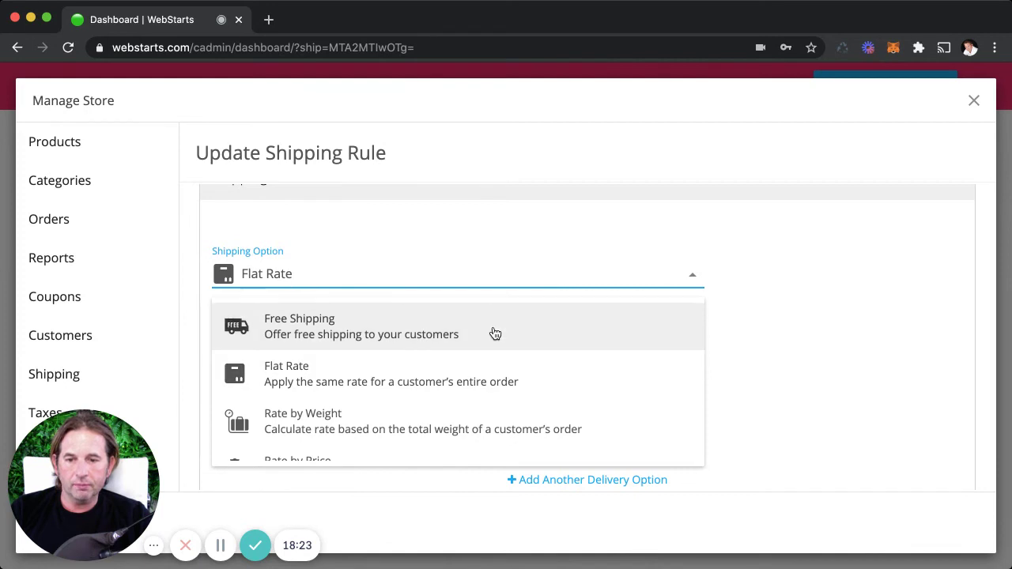
scroll(445, 387, "down", 2)
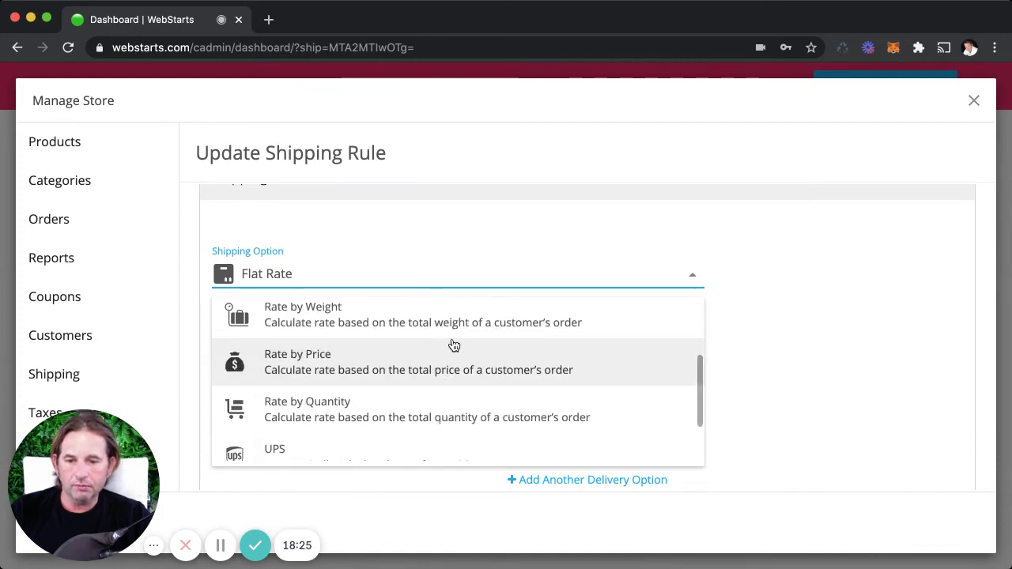
scroll(453, 345, "up", 1)
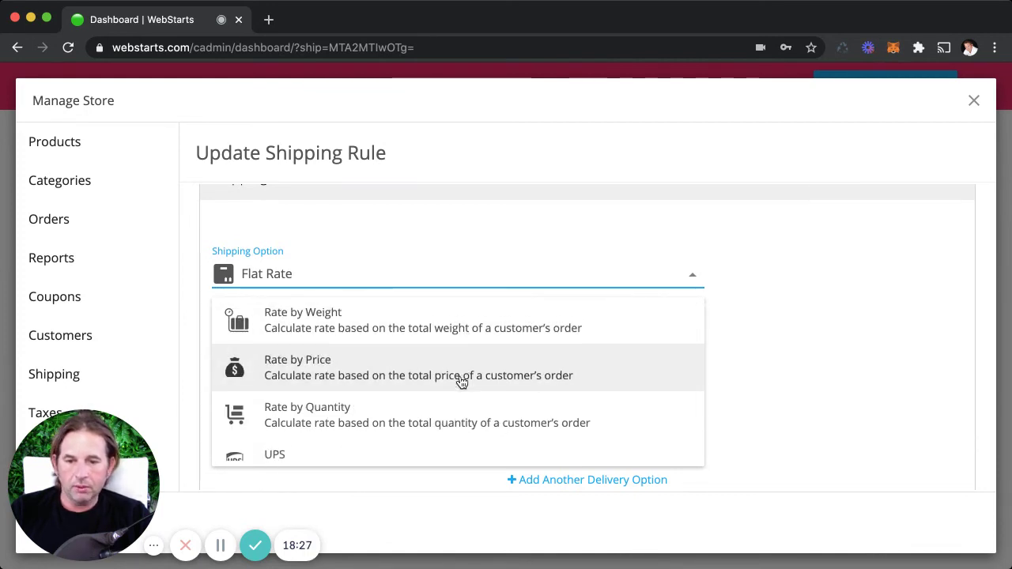
scroll(462, 383, "down", 2)
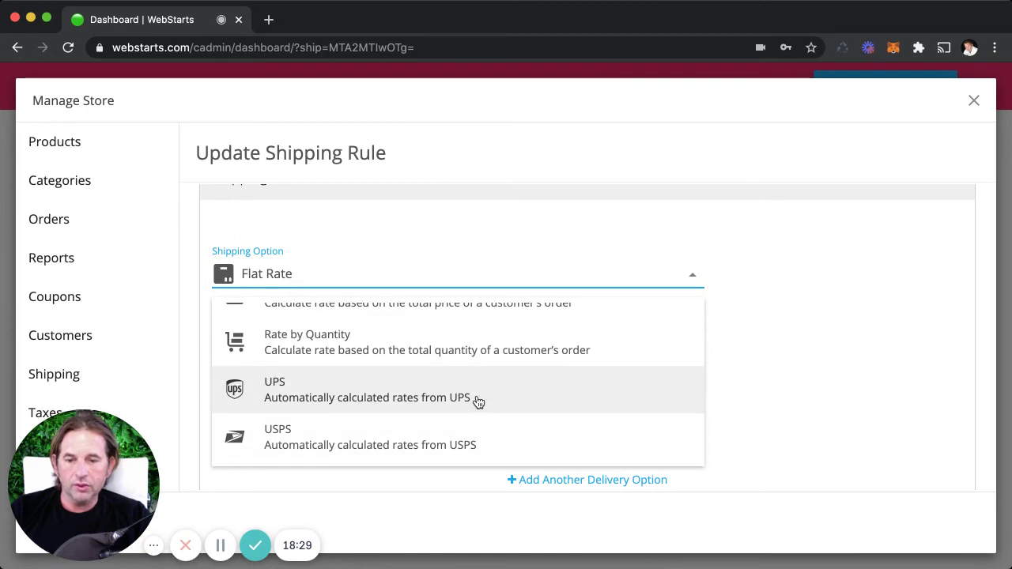
left_click(806, 348)
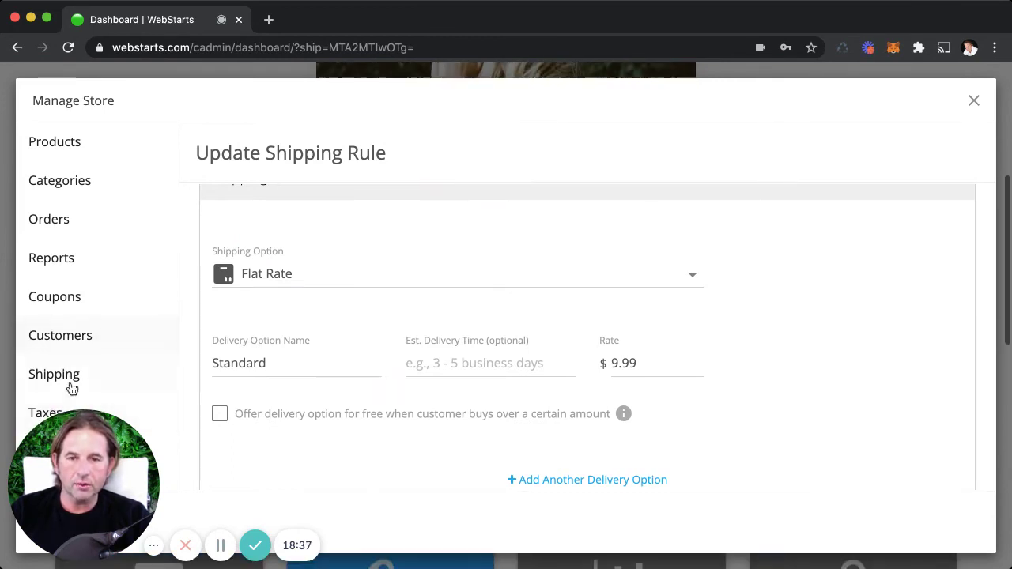
left_click_drag(80, 459, 170, 460)
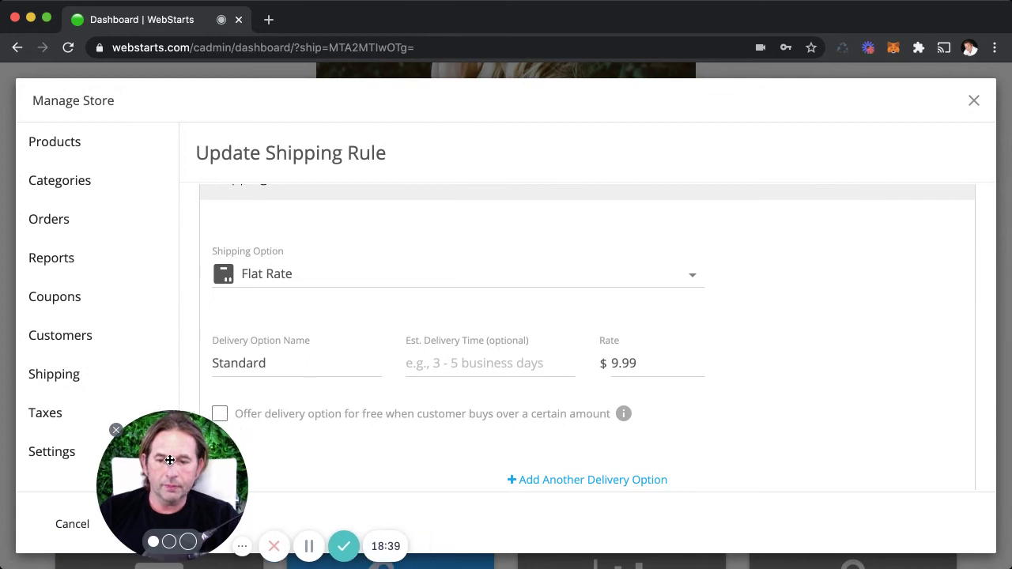
Step: Draft a United States tax rule on the Taxes page, check its rate, then cancel it
left_click(62, 413)
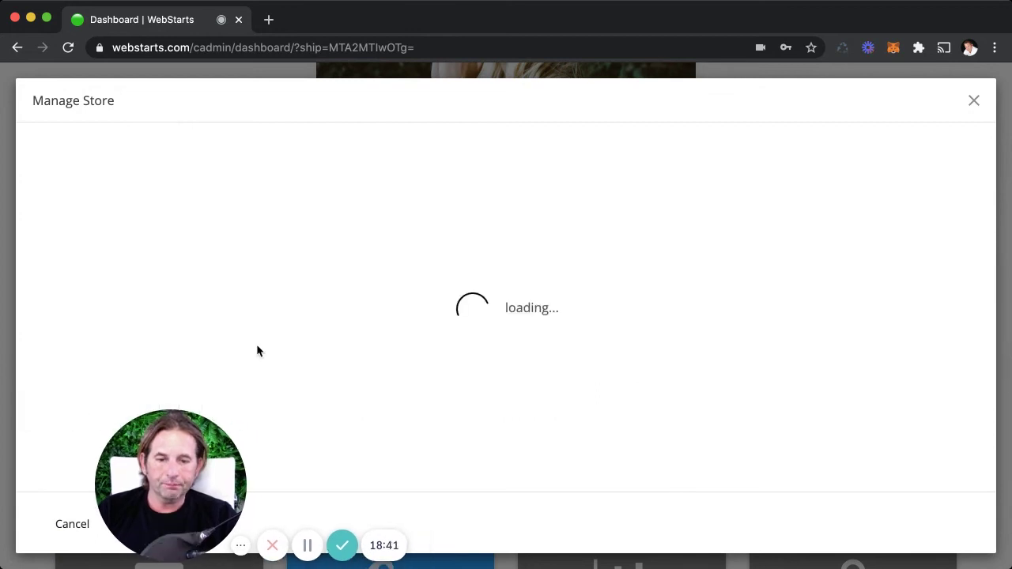
left_click(926, 158)
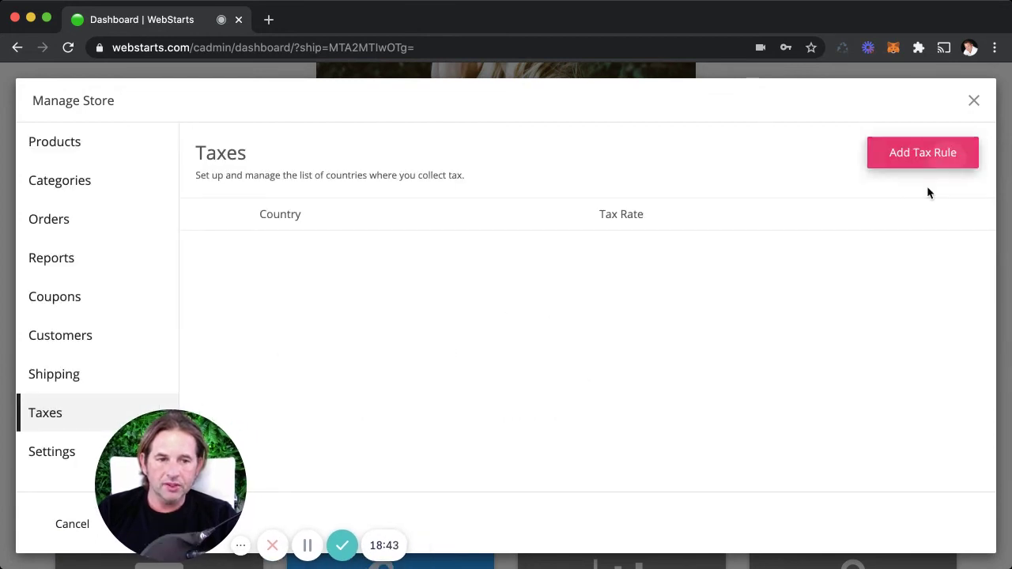
left_click(537, 272)
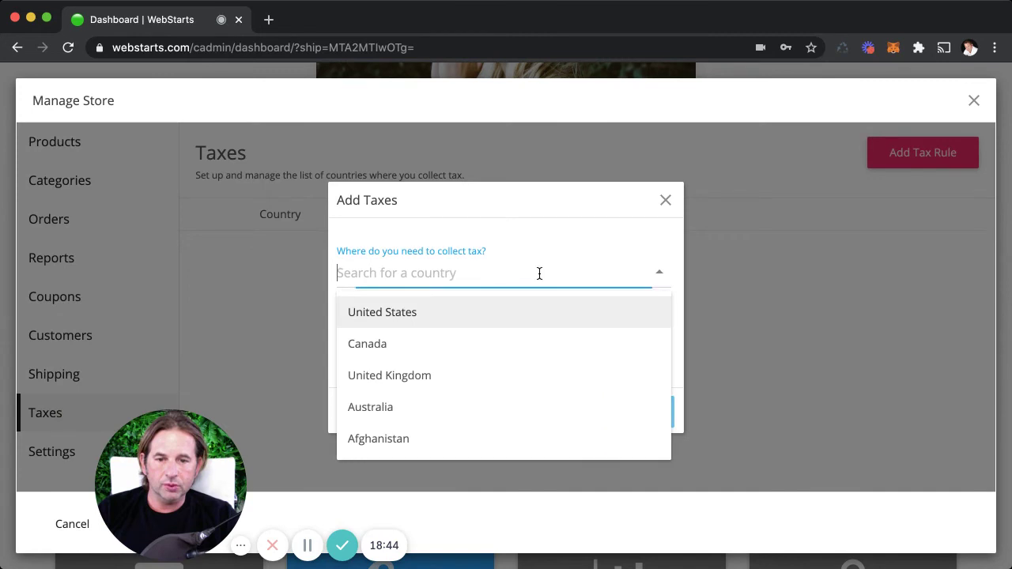
left_click(421, 318)
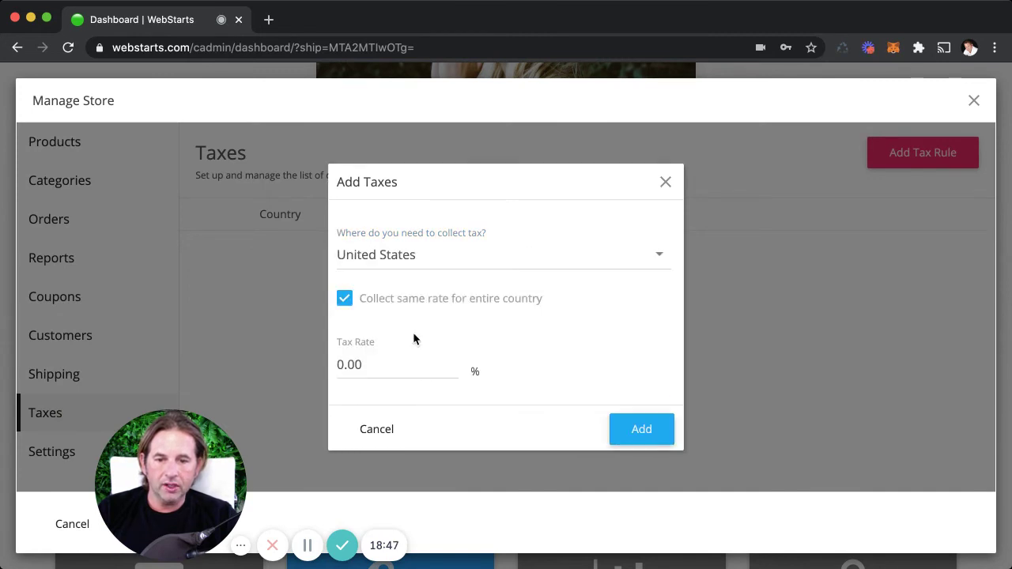
left_click(386, 362)
left_click(535, 339)
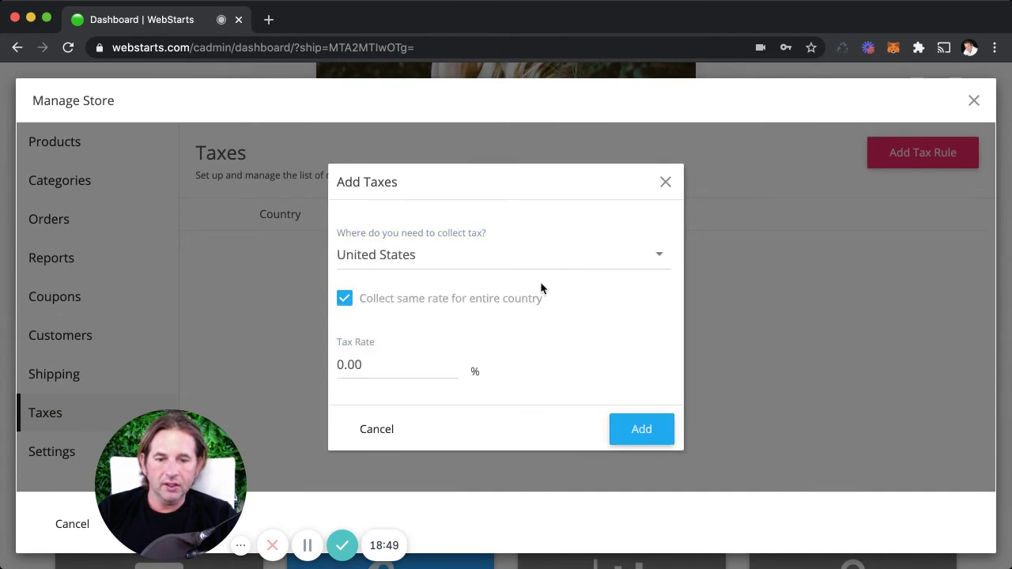
left_click(665, 183)
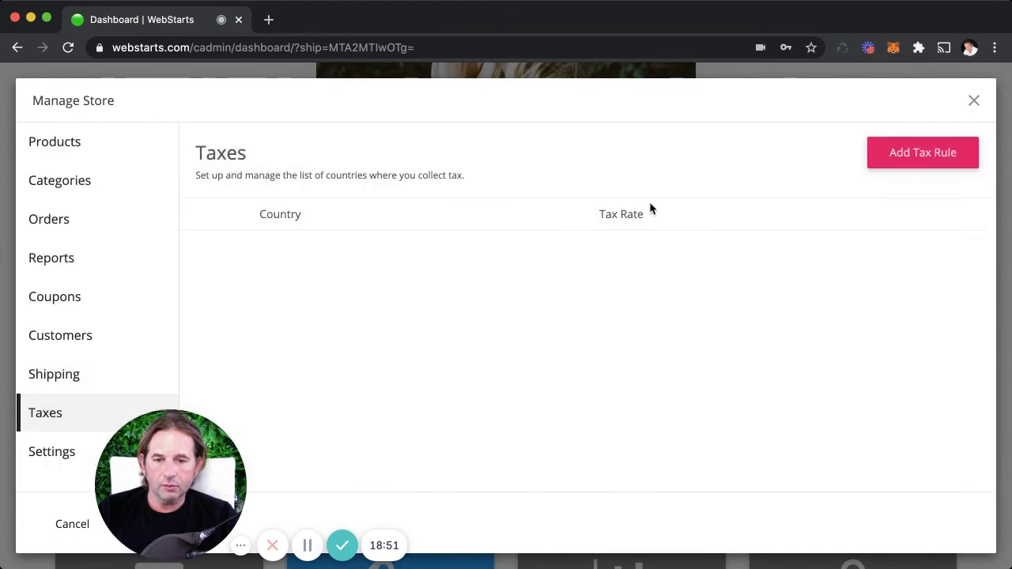
Step: Check the payment processor choices in Store Settings, keeping WePay
left_click(68, 452)
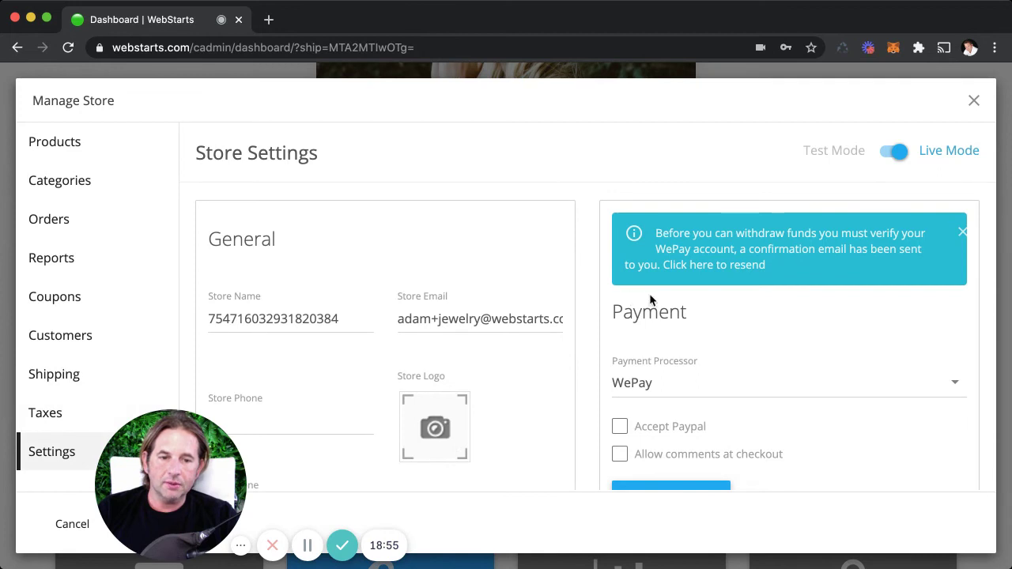
scroll(650, 292, "down", 2)
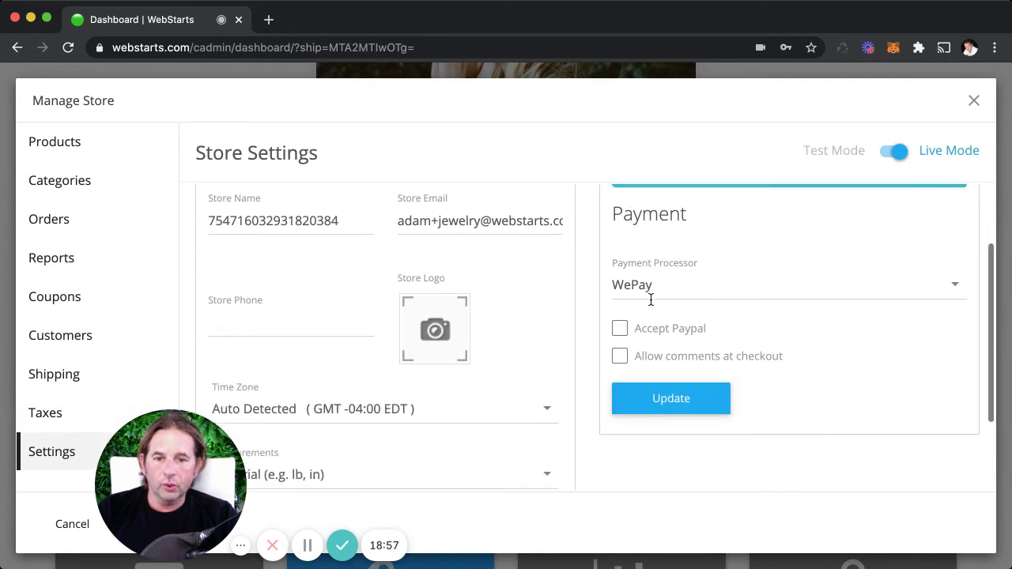
scroll(649, 298, "up", 2)
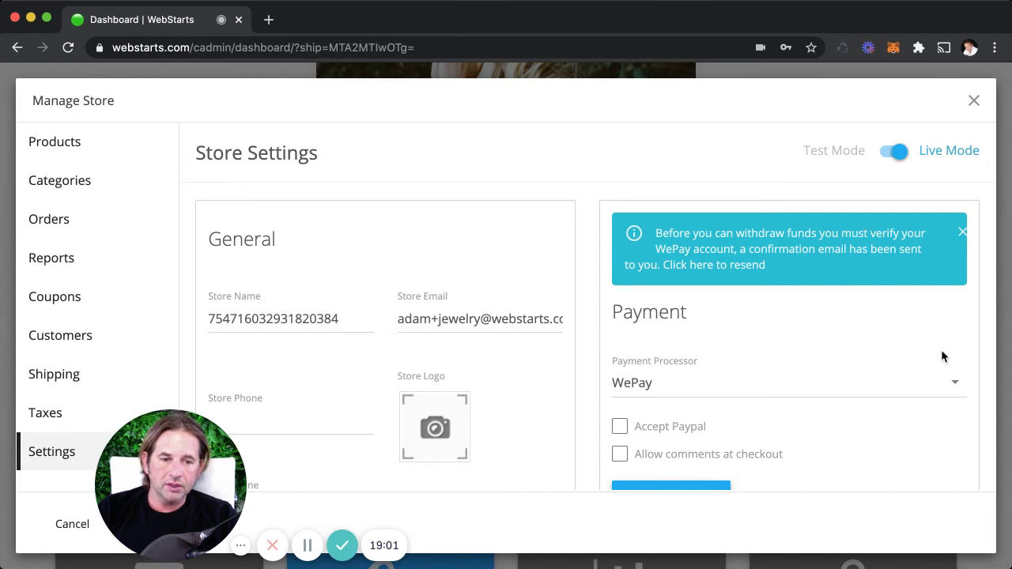
left_click(955, 384)
scroll(885, 407, "down", 2)
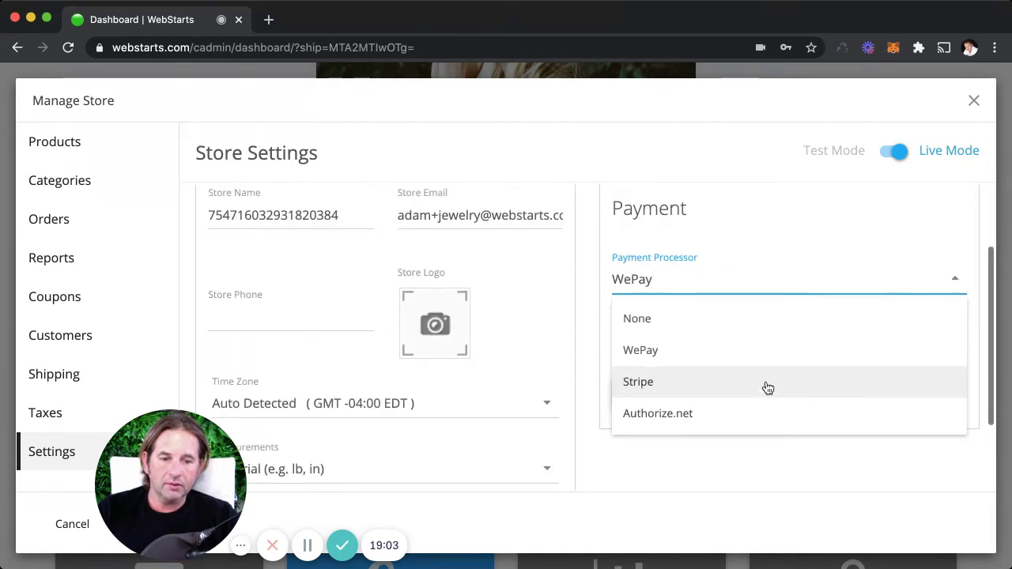
left_click(947, 232)
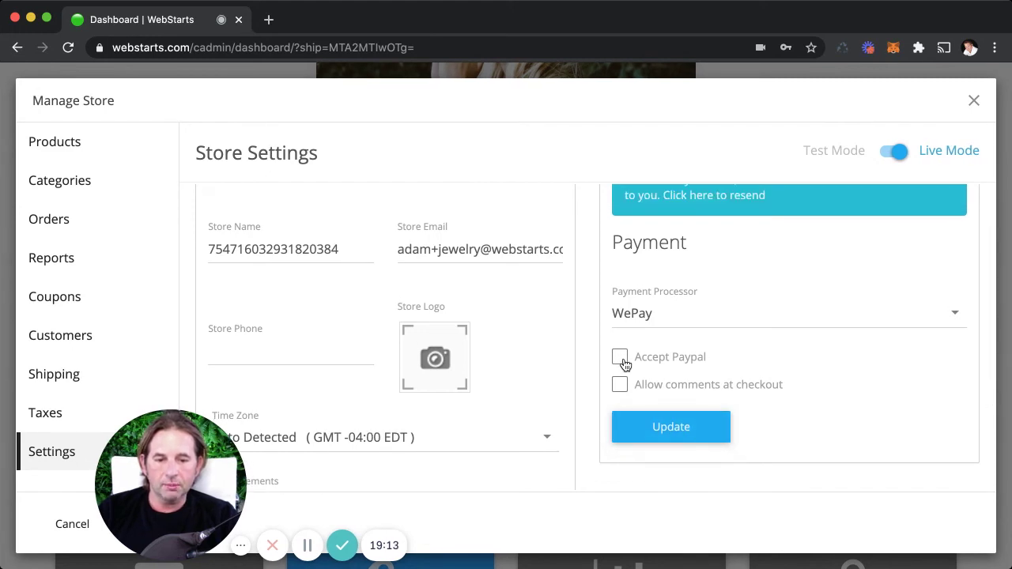
Step: Try enabling Accept PayPal and view its e-mail field, then turn PayPal back off
left_click(622, 362)
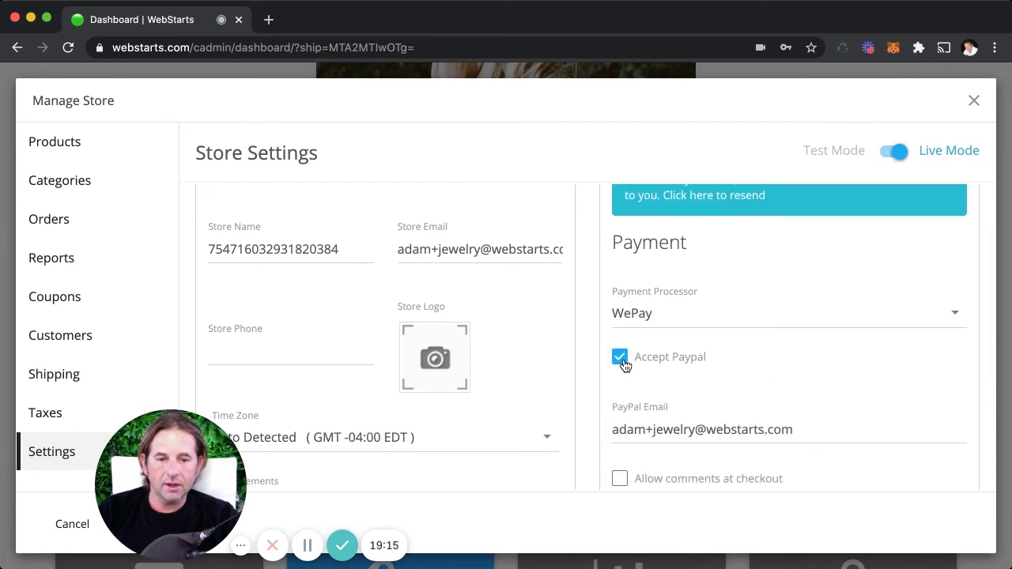
left_click(647, 428)
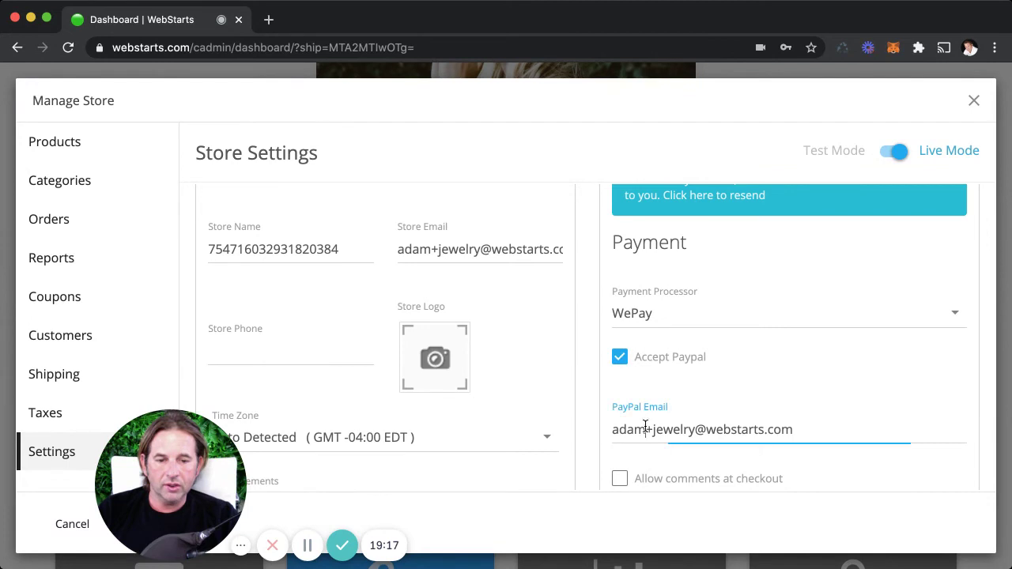
left_click(618, 359)
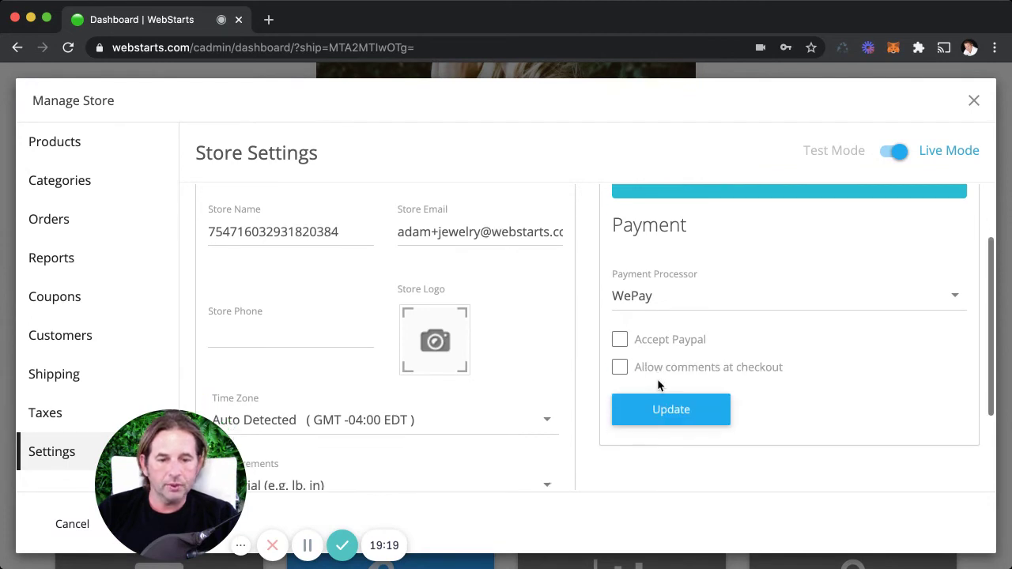
scroll(659, 396, "up", 3)
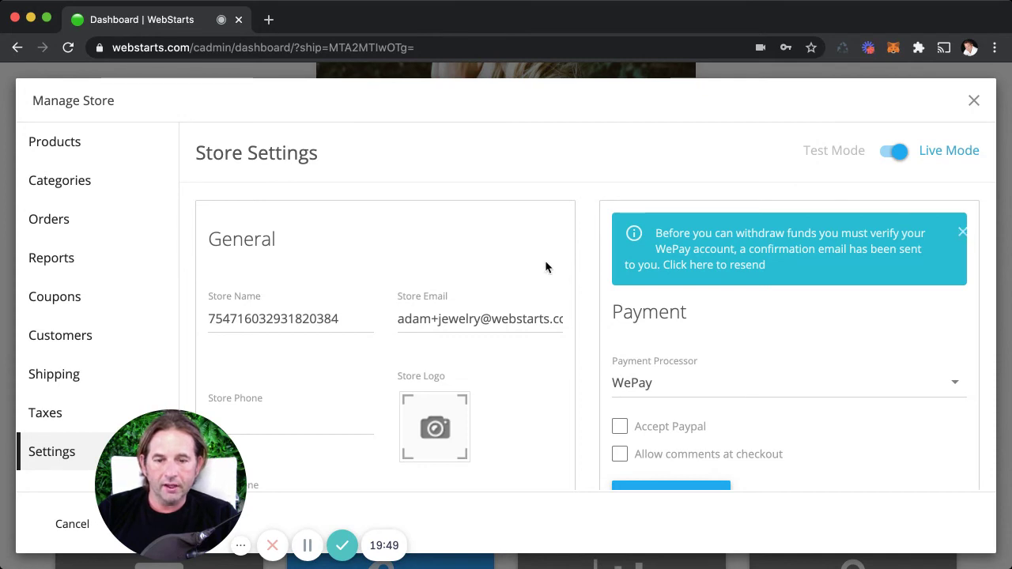
scroll(466, 287, "down", 1)
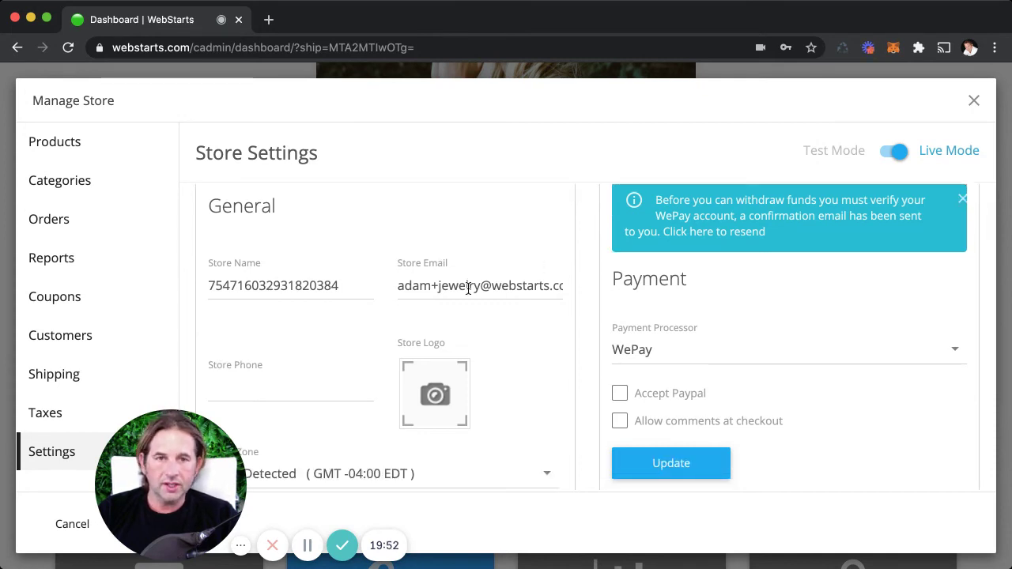
scroll(467, 288, "up", 1)
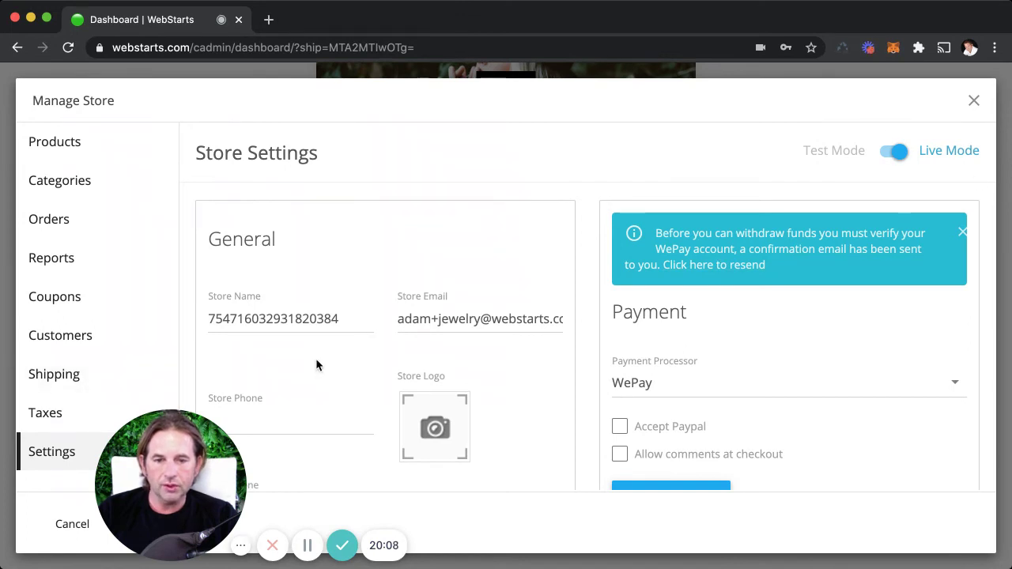
Step: Replace the numeric store name with 'Jewelry Store'
scroll(315, 360, "down", 2)
scroll(315, 359, "up", 2)
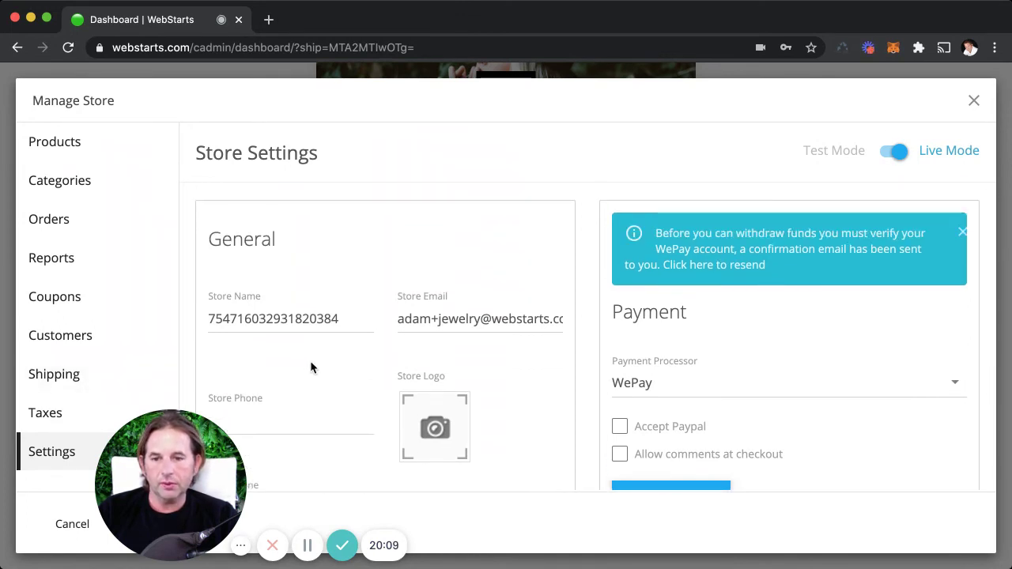
scroll(317, 366, "down", 1)
double_click(328, 294)
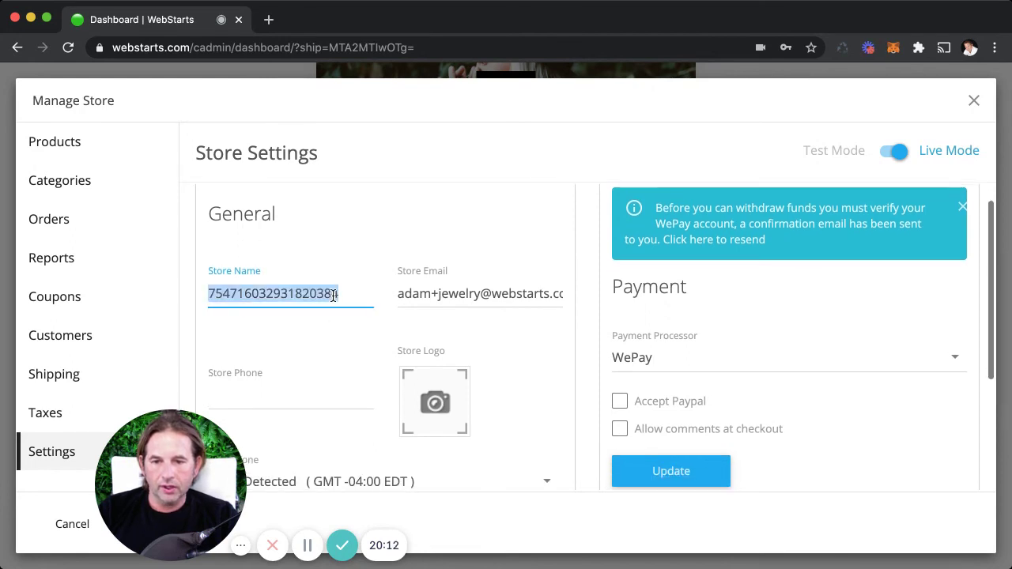
left_click(329, 294)
double_click(328, 294)
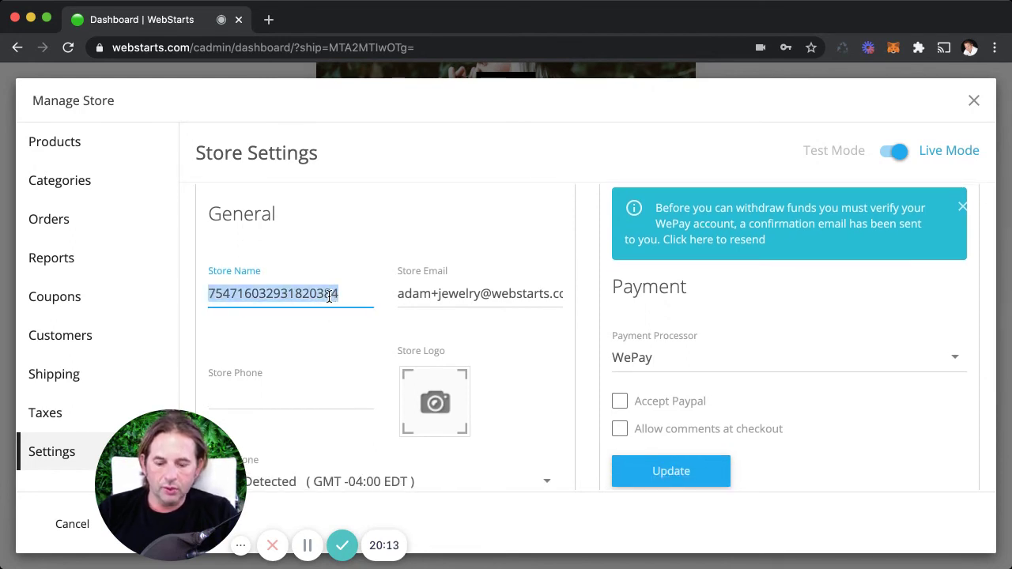
type("Jewel")
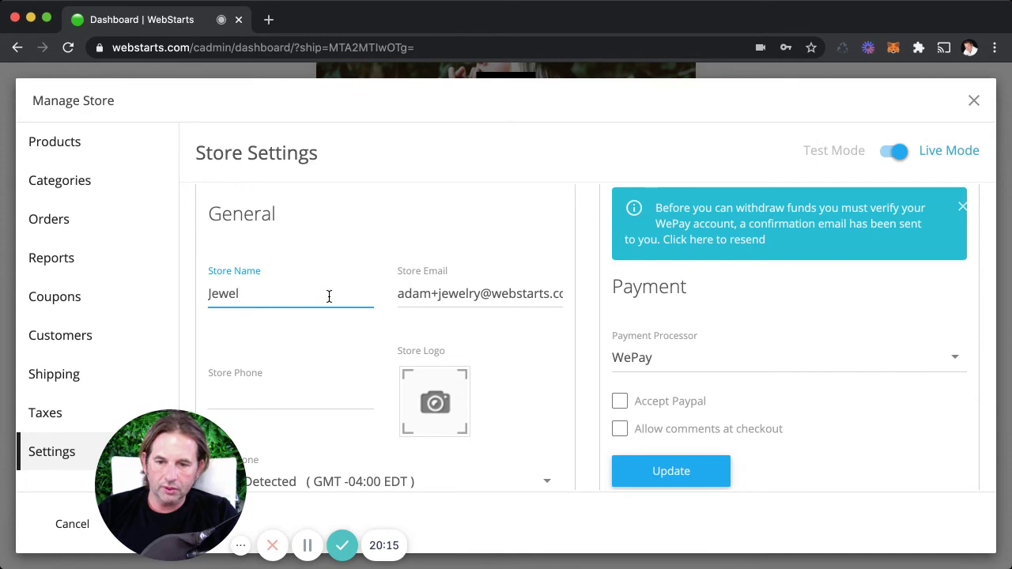
type("ry ")
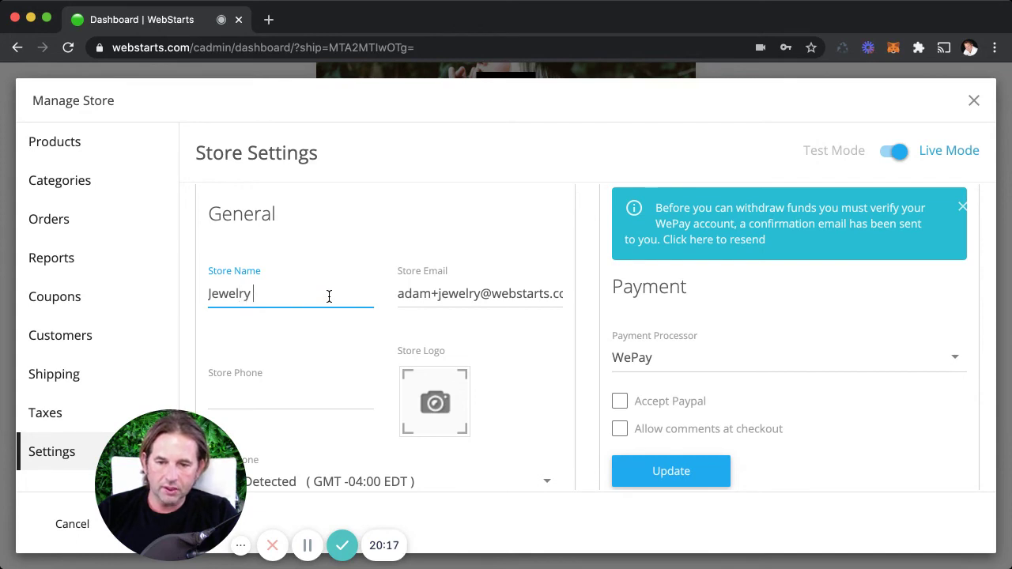
type("Store")
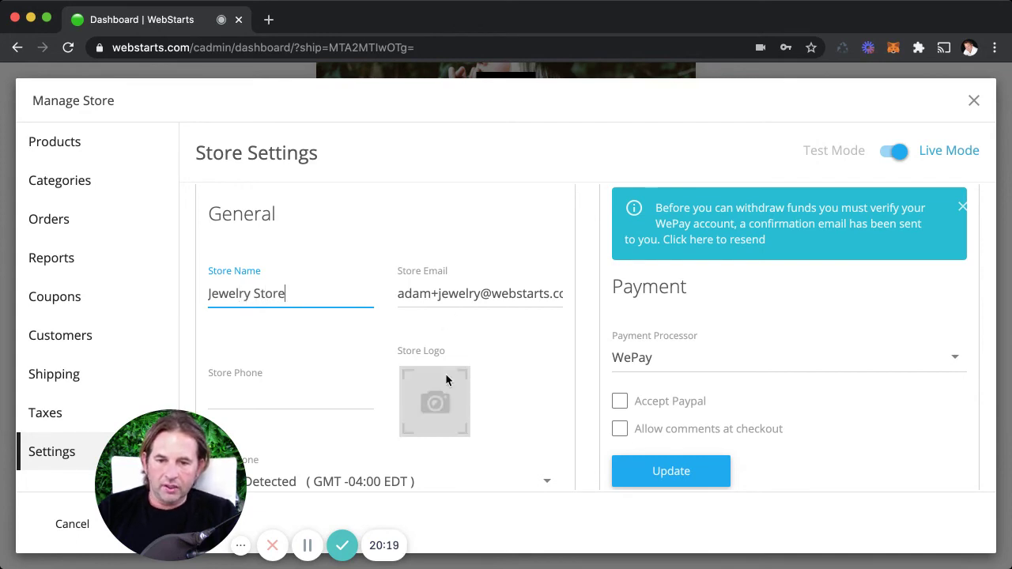
scroll(445, 373, "down", 1)
scroll(363, 344, "down", 2)
left_click(363, 344)
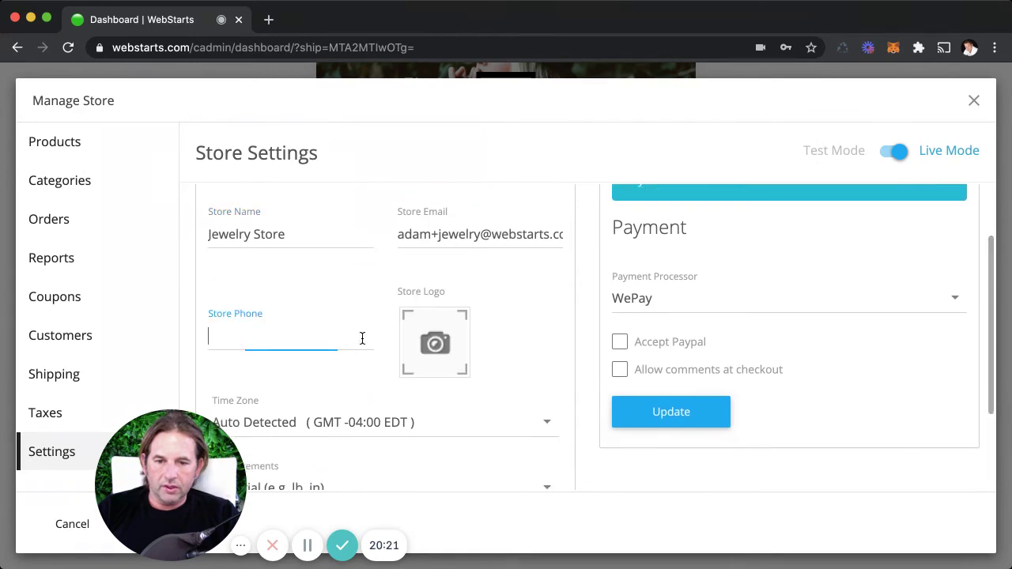
left_click(443, 354)
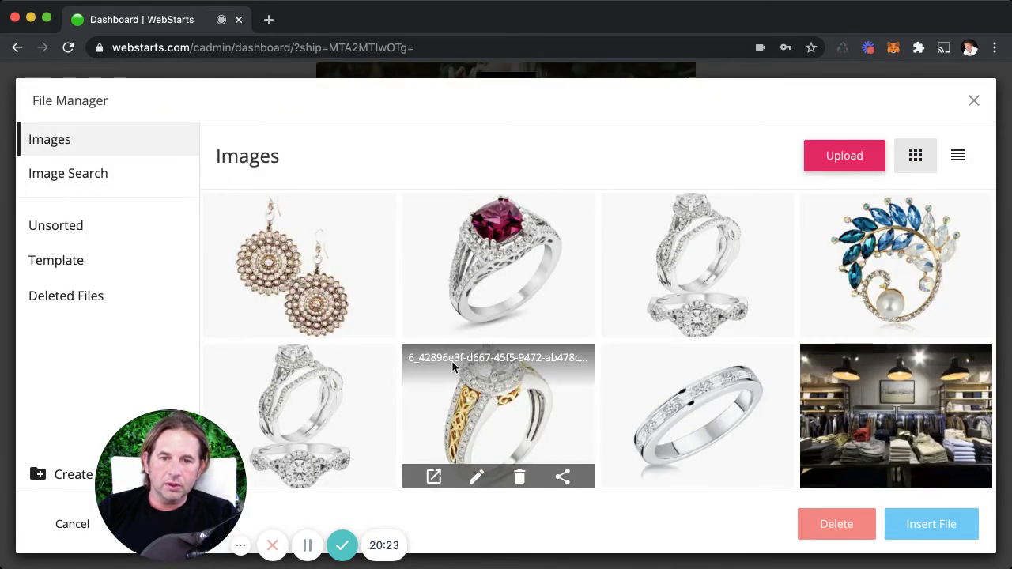
Step: Set the red ring photo as the store logo, keeping imperial measurement units
double_click(506, 274)
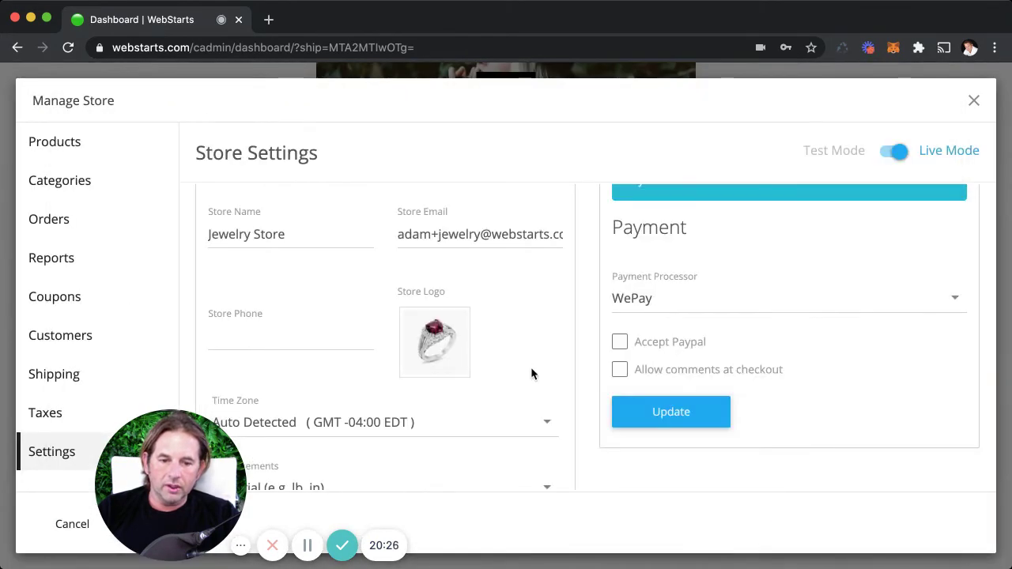
scroll(521, 370, "down", 3)
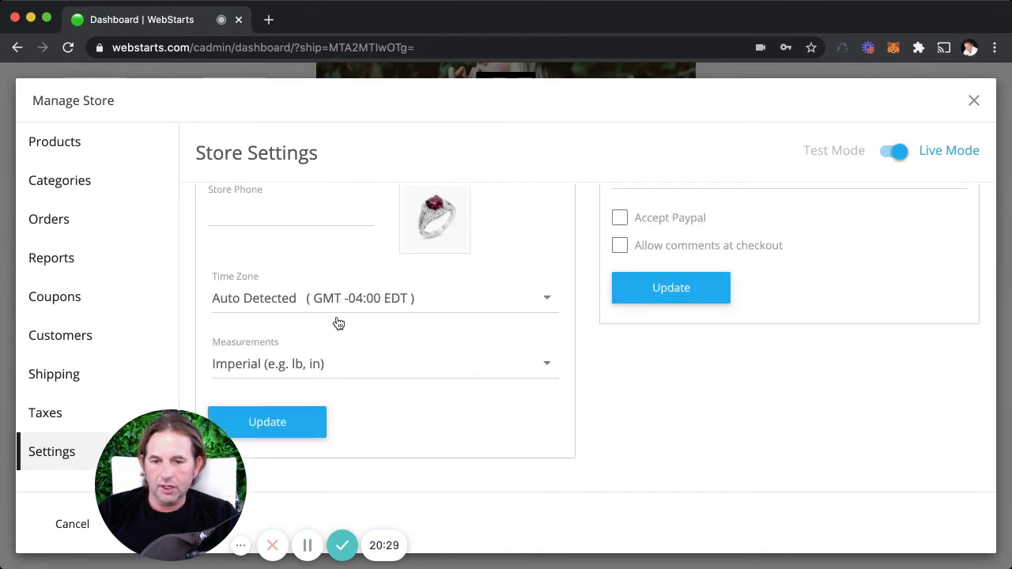
left_click(343, 368)
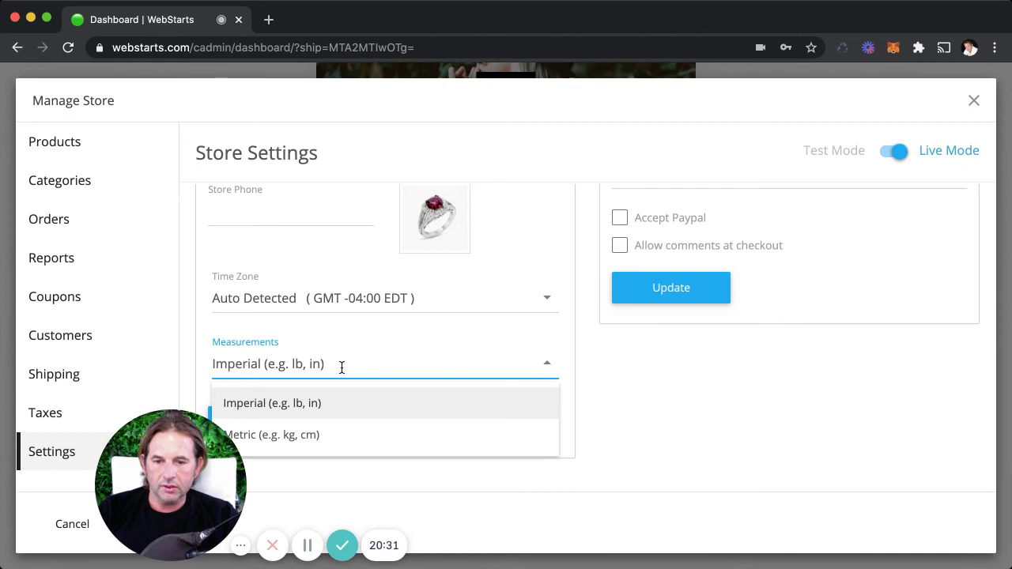
left_click(650, 433)
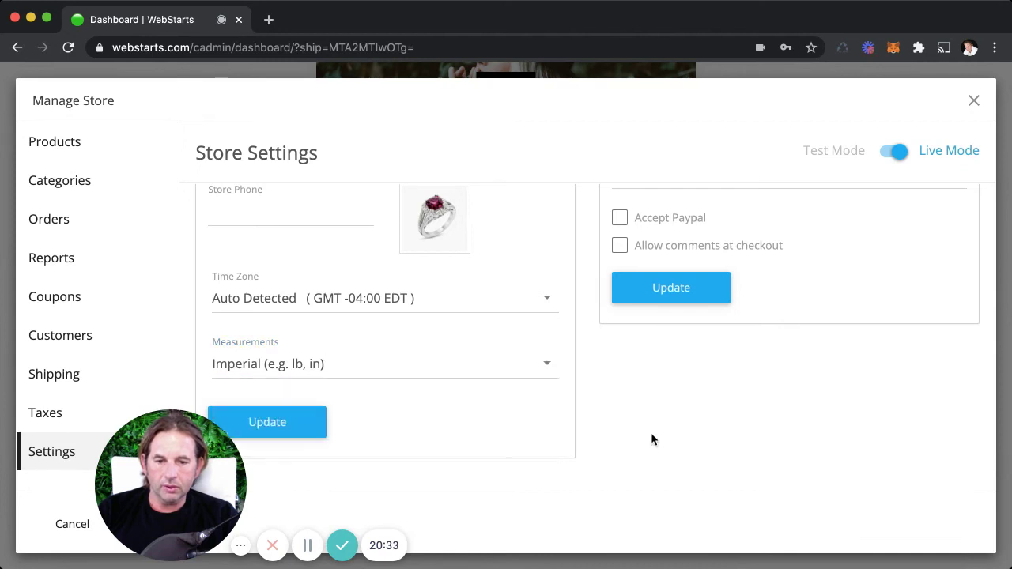
Step: Save the store settings and close Manage Store to return to the dashboard
left_click(316, 422)
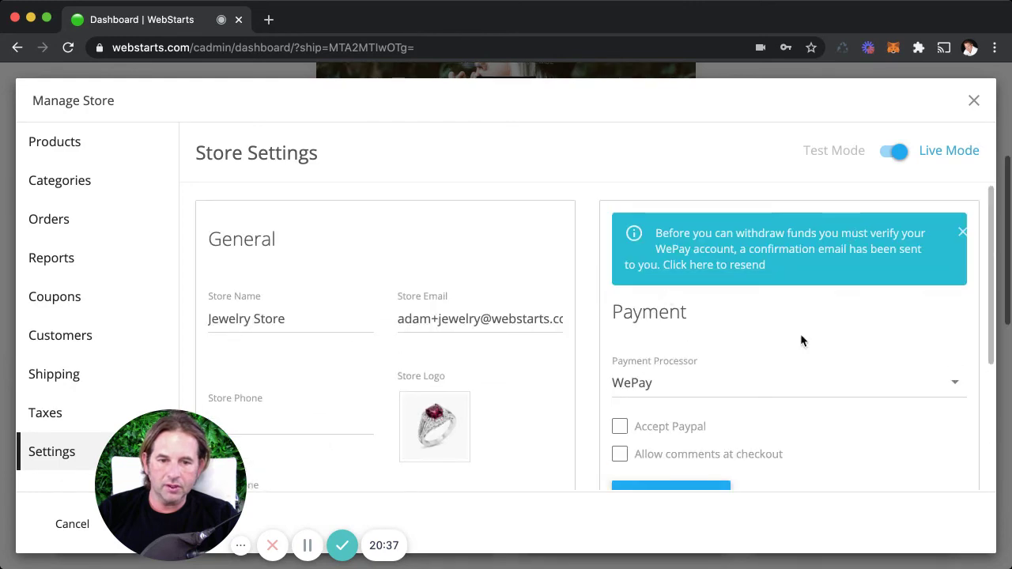
scroll(566, 393, "down", 5)
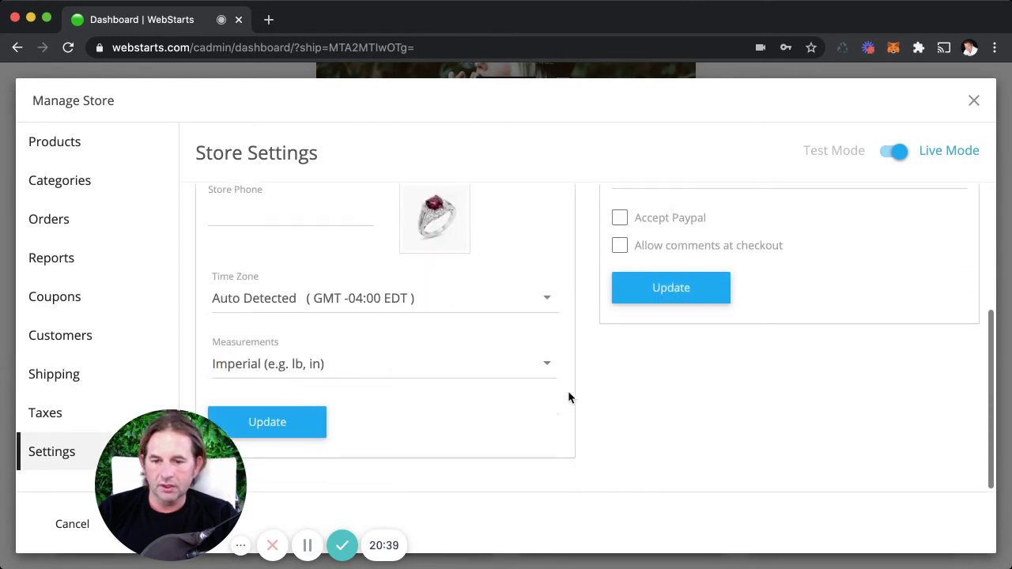
scroll(352, 413, "up", 5)
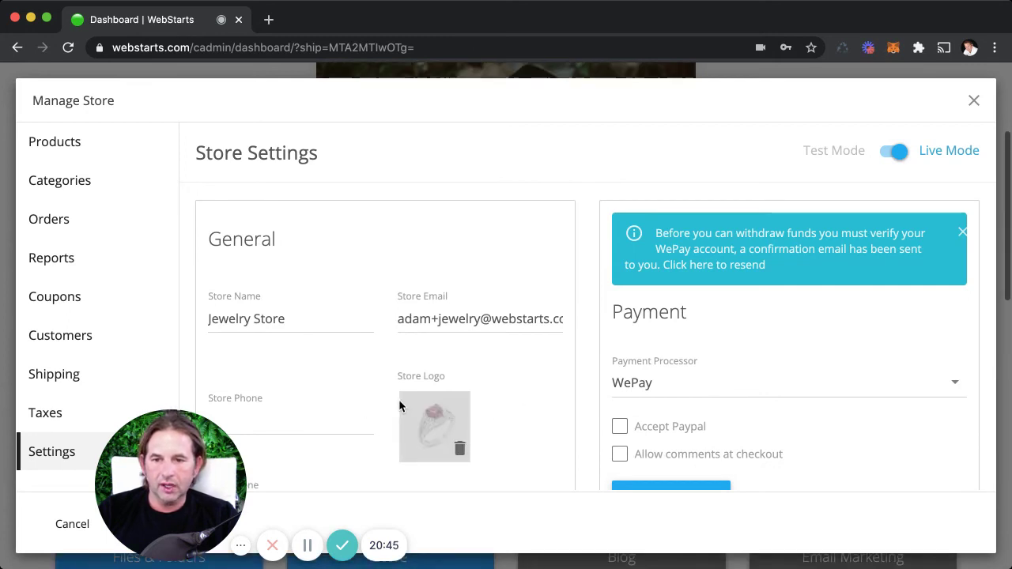
left_click(974, 104)
Step: Open the jewelry store site in the editor and show its page list
scroll(884, 156, "up", 2)
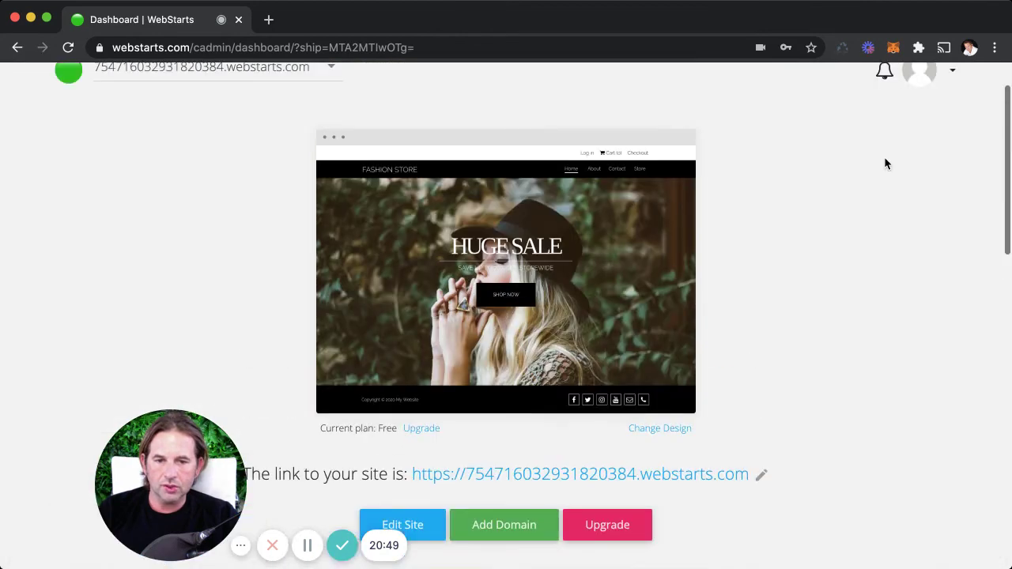
left_click(534, 358)
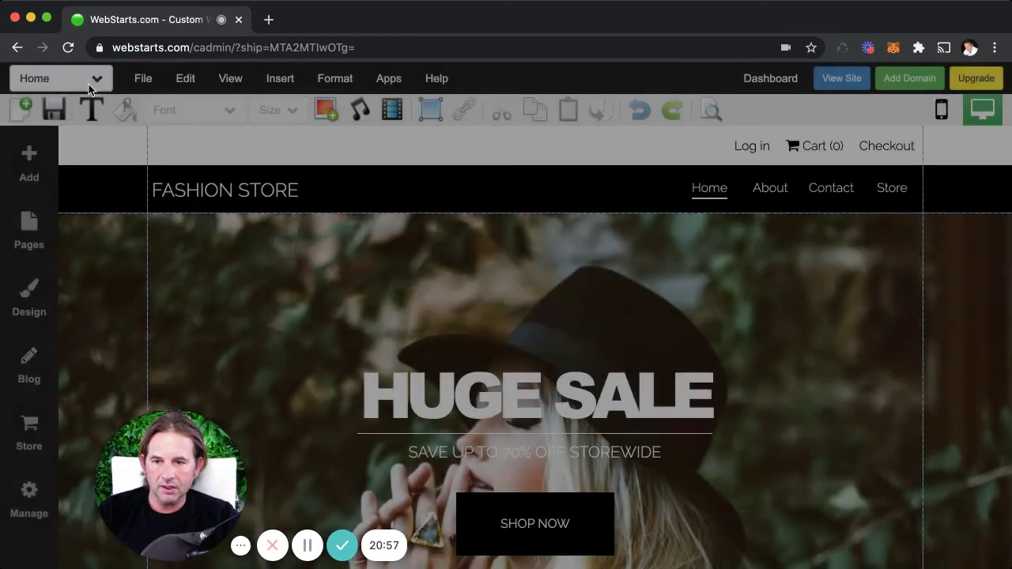
left_click(96, 81)
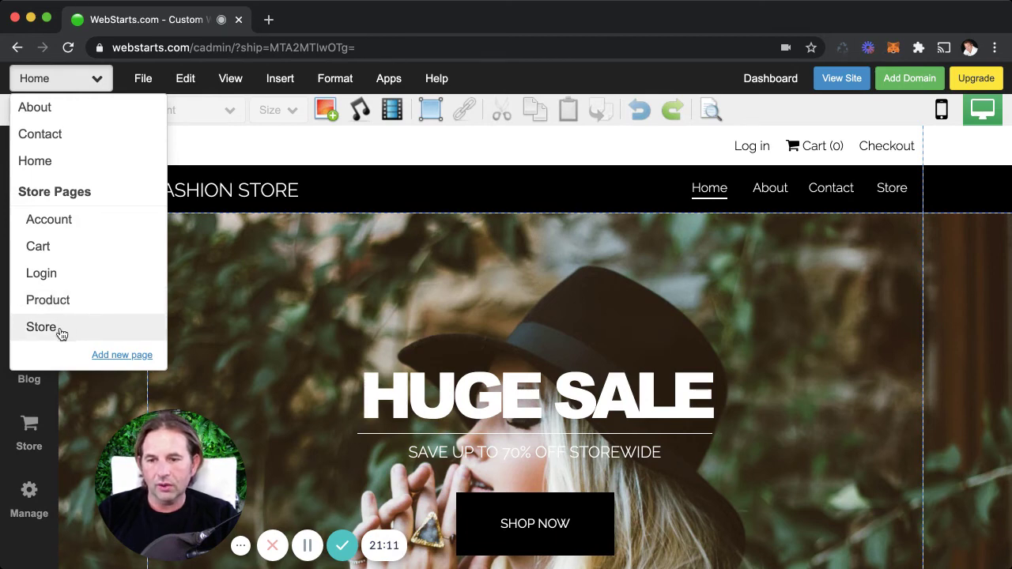
Step: Switch to the Store page and open Store Page Settings for its product listing
left_click(41, 327)
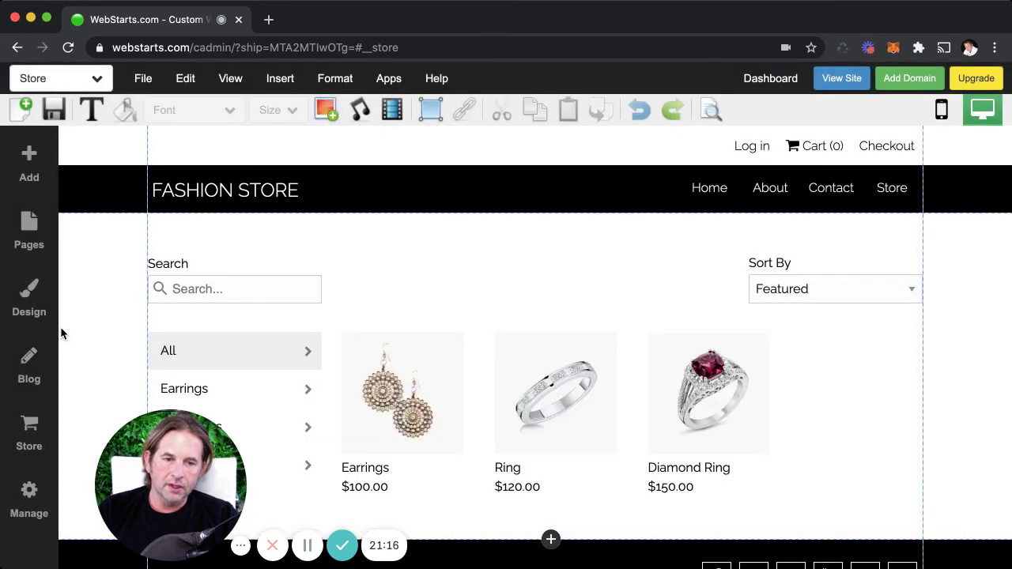
scroll(295, 426, "down", 1)
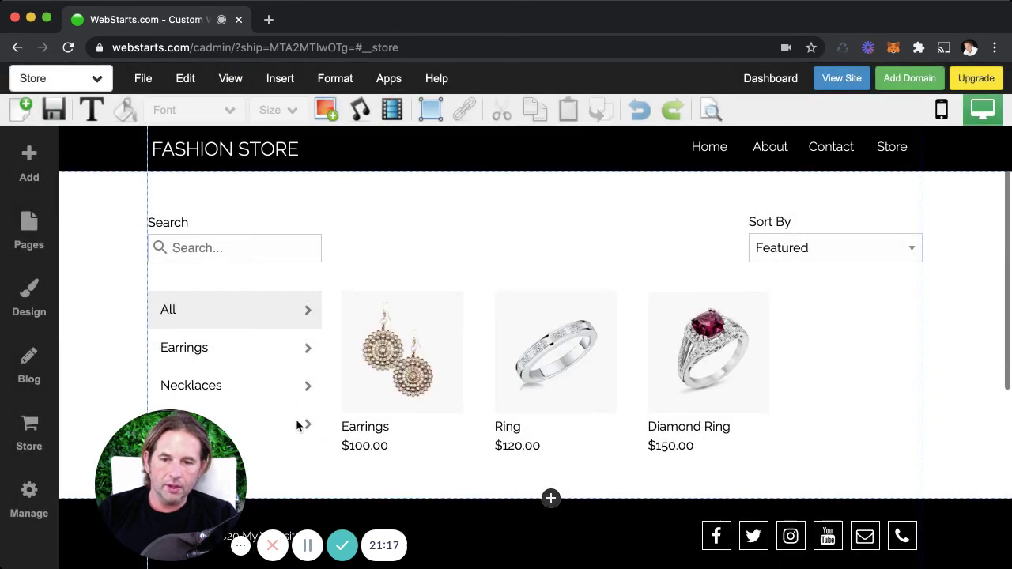
left_click(423, 392)
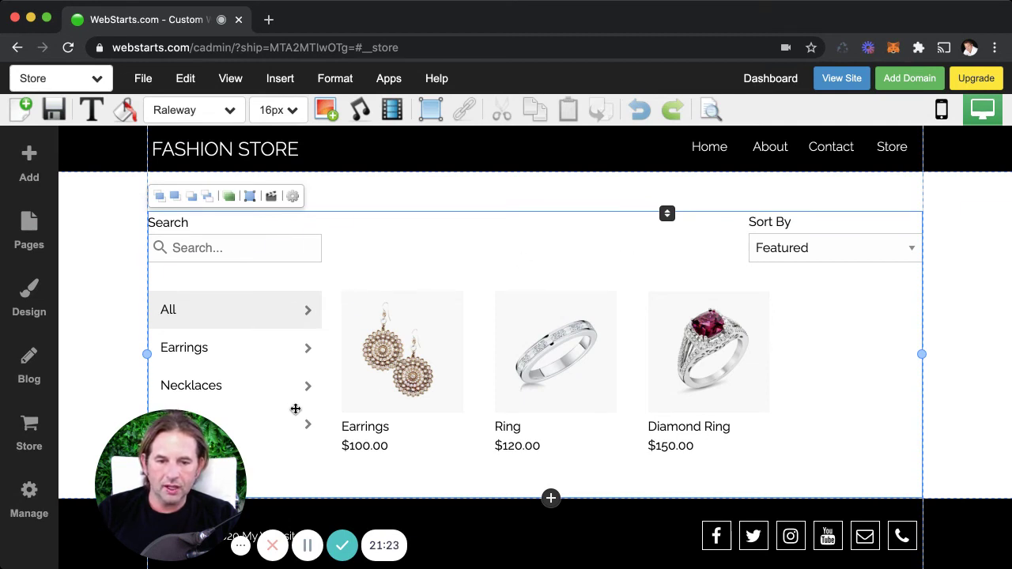
left_click(293, 196)
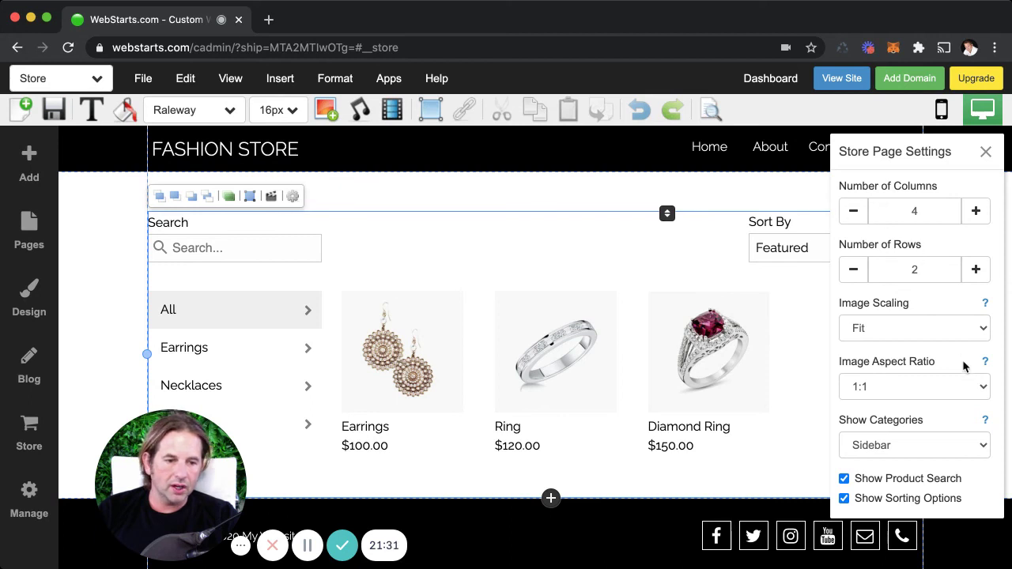
Step: Toggle the product search and sorting options off and back on, leaving both shown
left_click(843, 500)
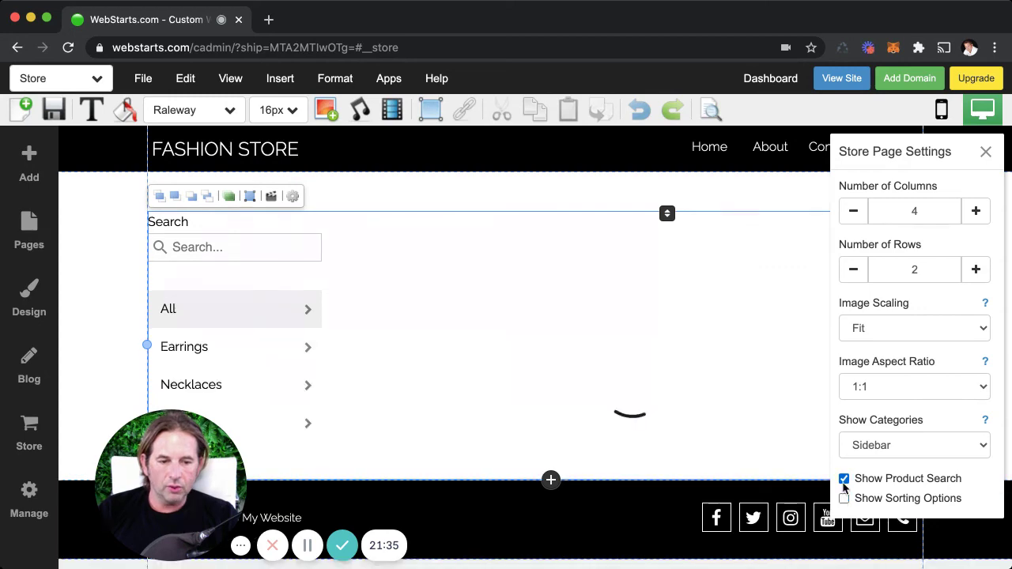
left_click(843, 480)
left_click(843, 479)
left_click(844, 499)
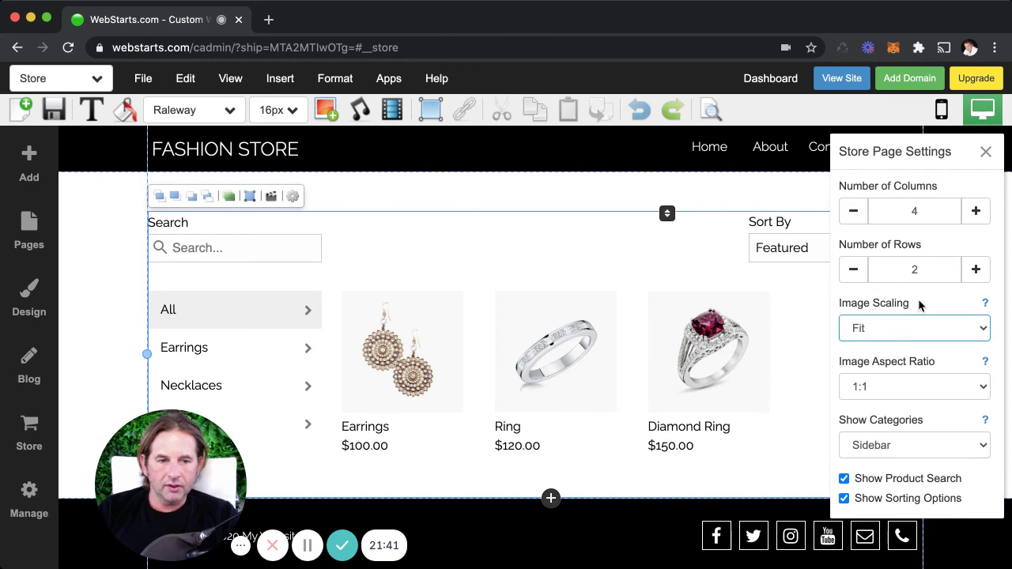
Step: Set the store's product grid to 3 columns and 1 row
left_click(864, 215)
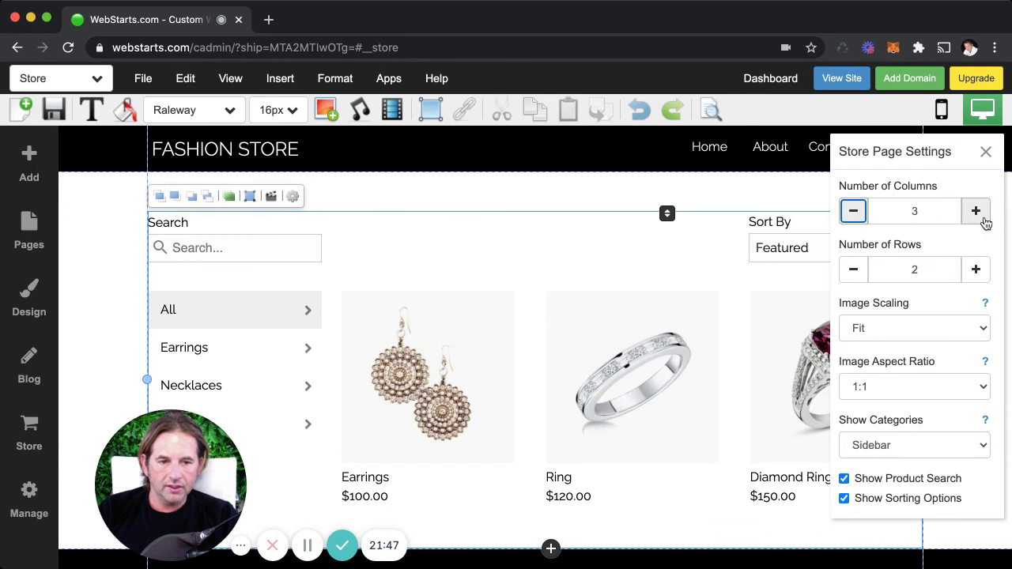
left_click(854, 272)
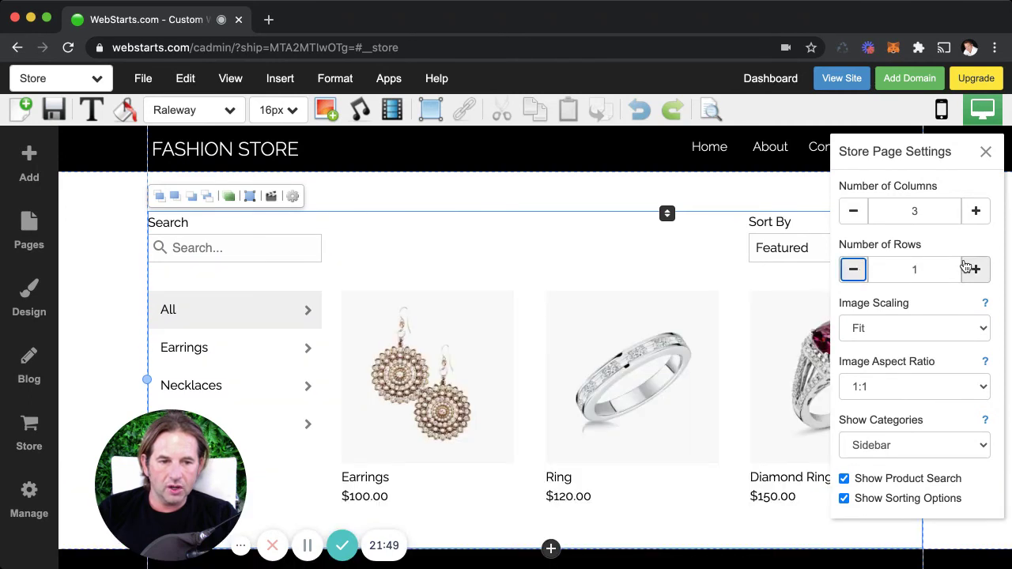
left_click(970, 271)
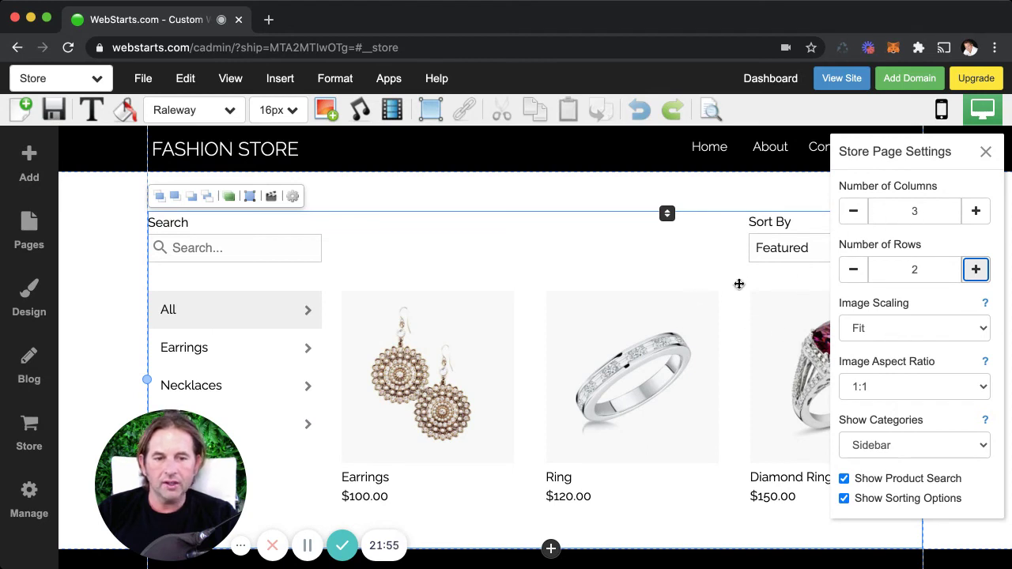
left_click(854, 213)
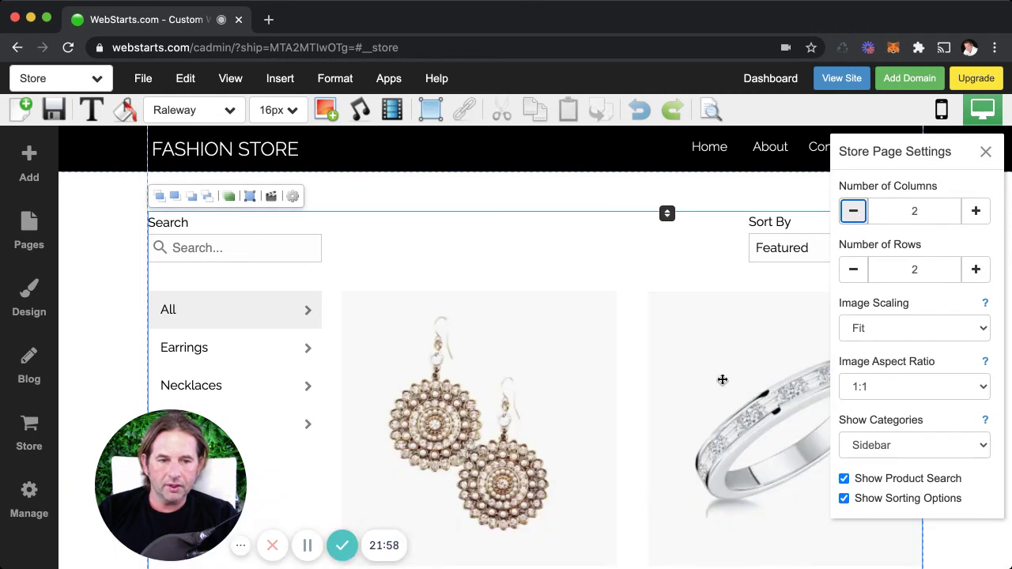
left_click(855, 215)
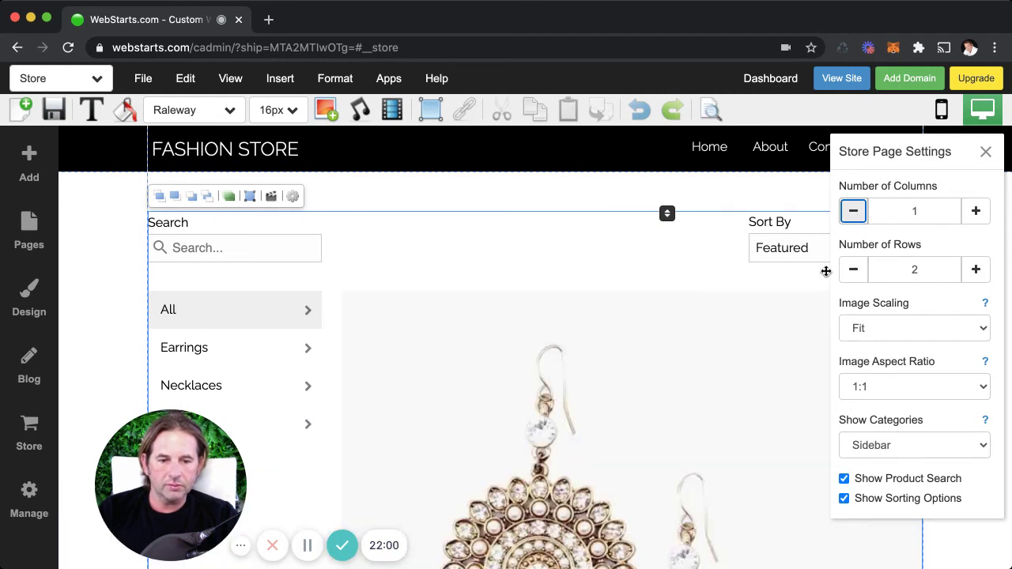
left_click(977, 213)
left_click(979, 213)
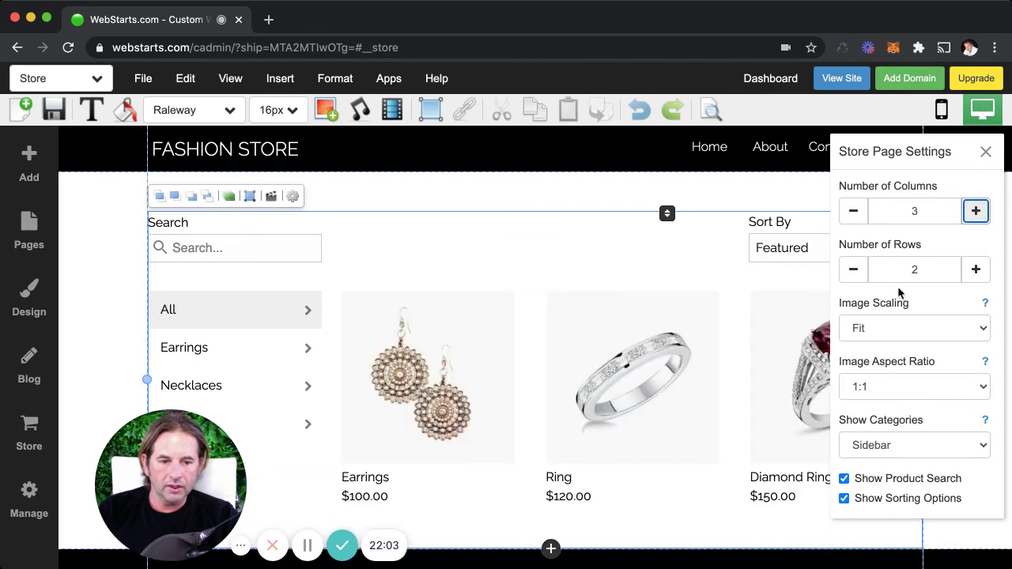
scroll(774, 350, "down", 3)
scroll(796, 345, "up", 3)
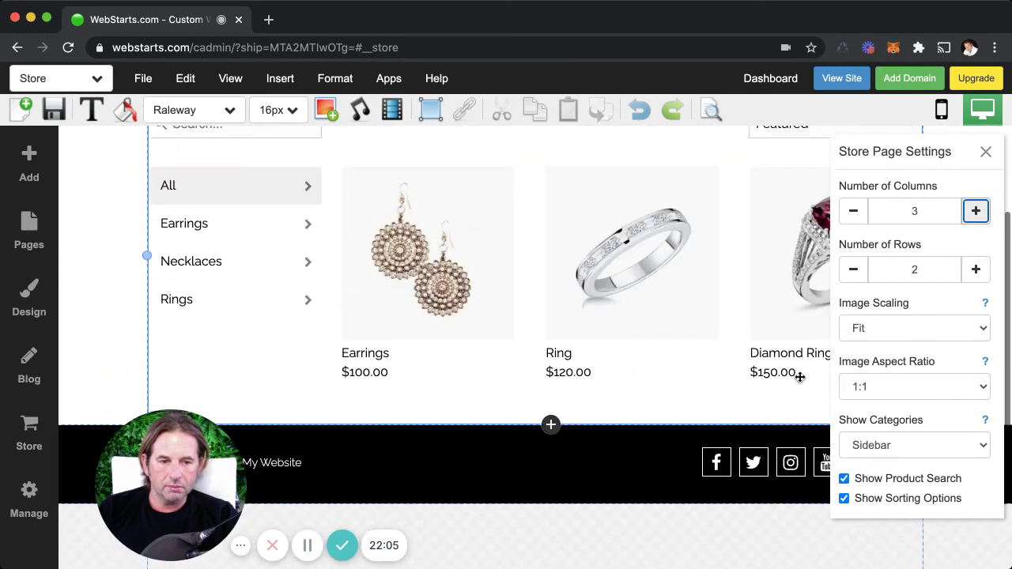
left_click(861, 277)
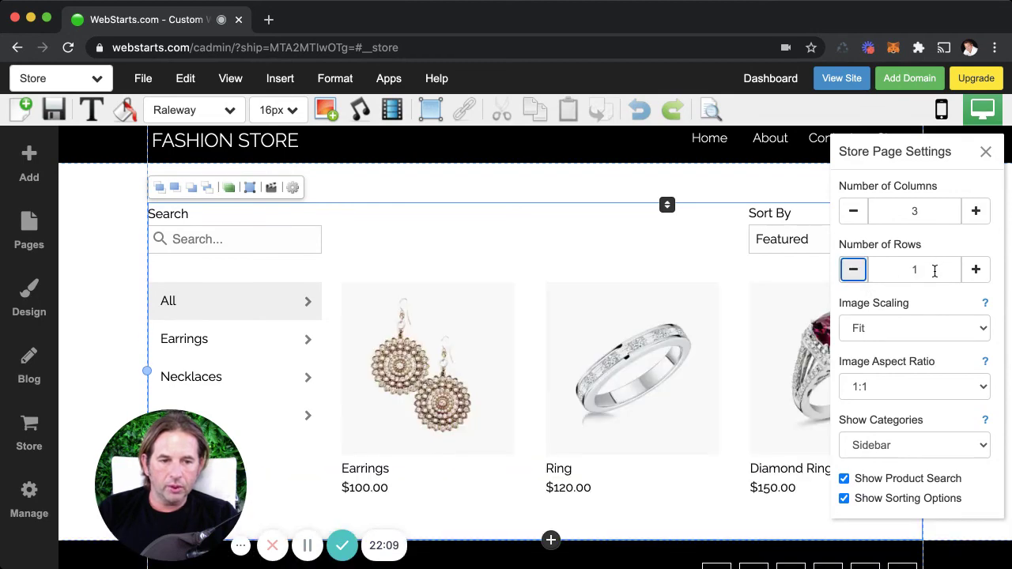
scroll(741, 362, "down", 2)
scroll(740, 365, "up", 2)
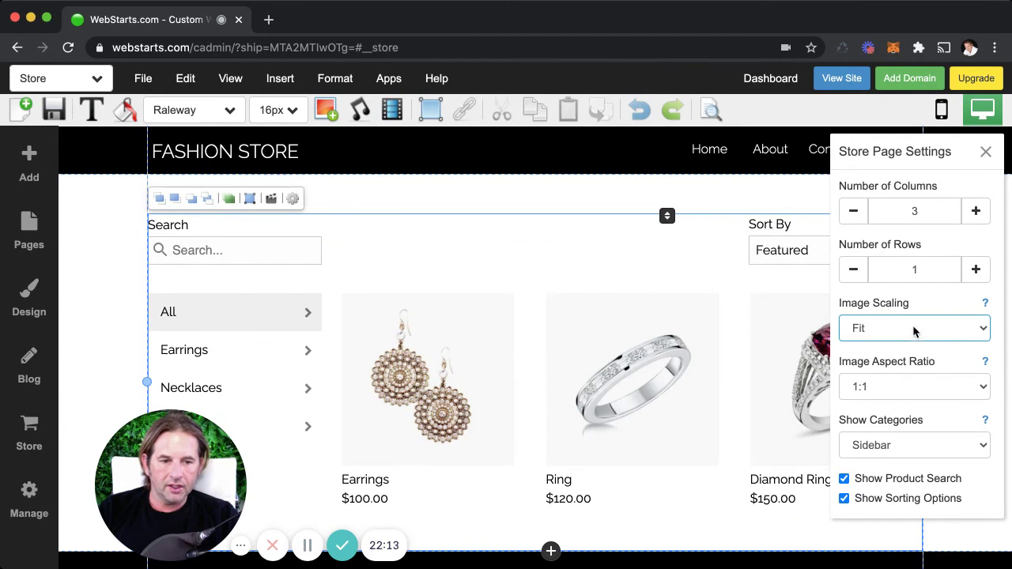
Step: Keep product images on fit and set their image aspect ratio to 1:1
left_click(897, 330)
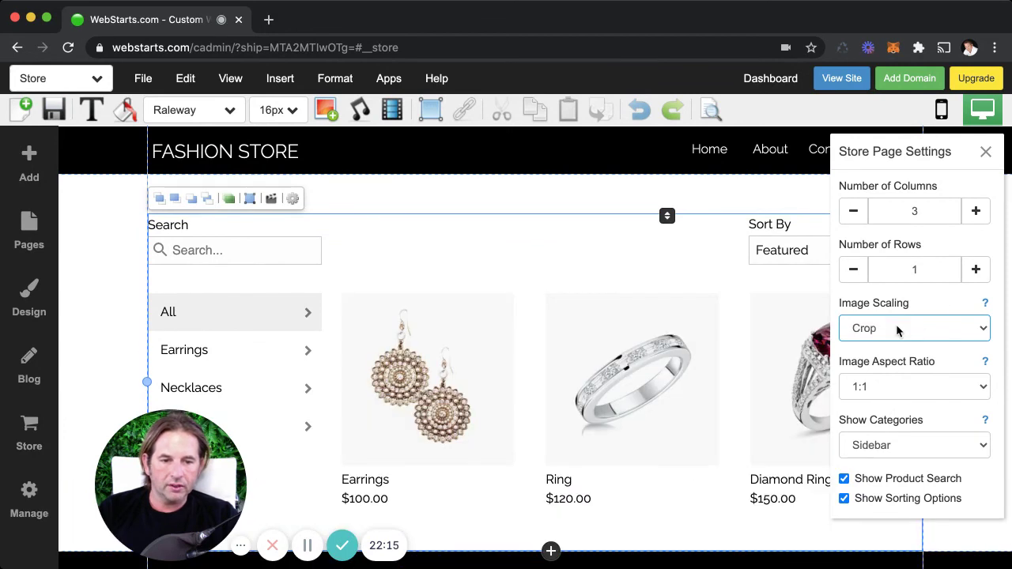
left_click(887, 339)
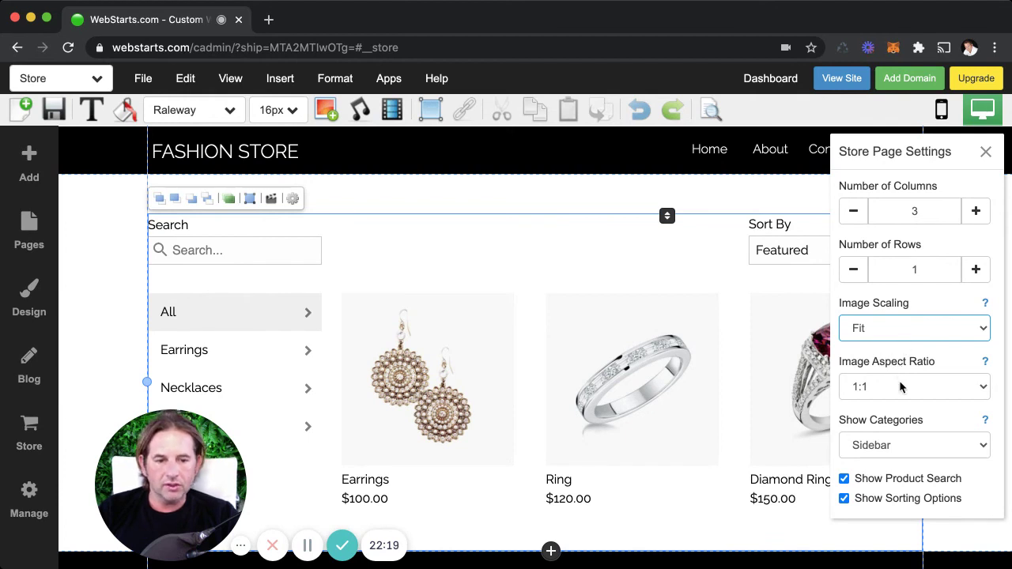
left_click(899, 382)
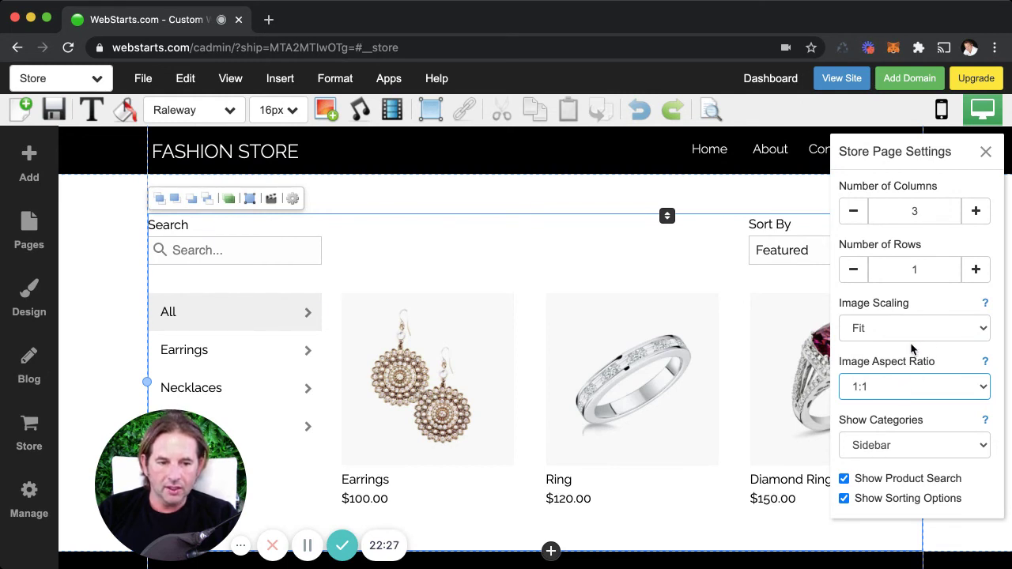
left_click(910, 342)
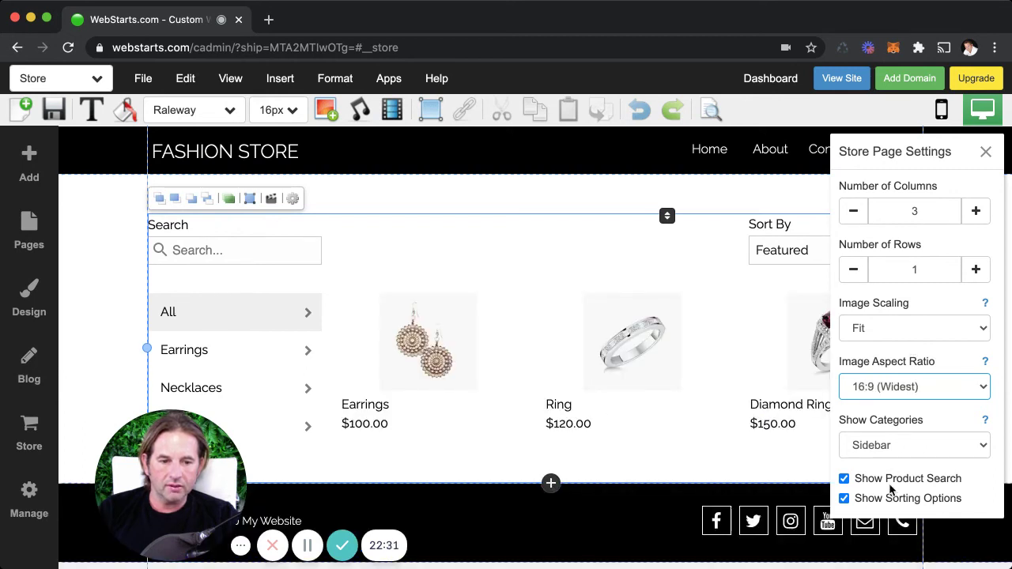
key("Down")
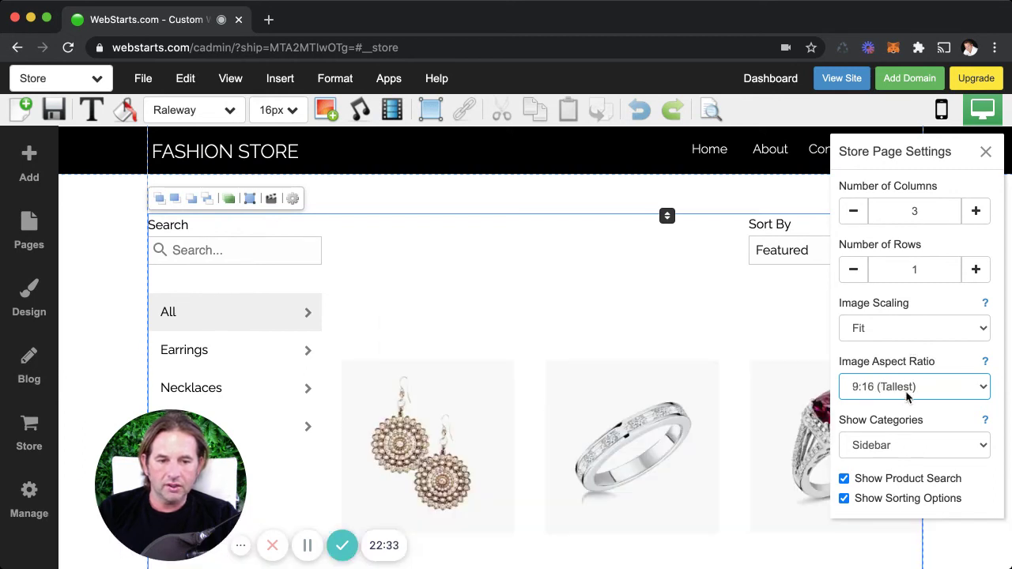
key("Up")
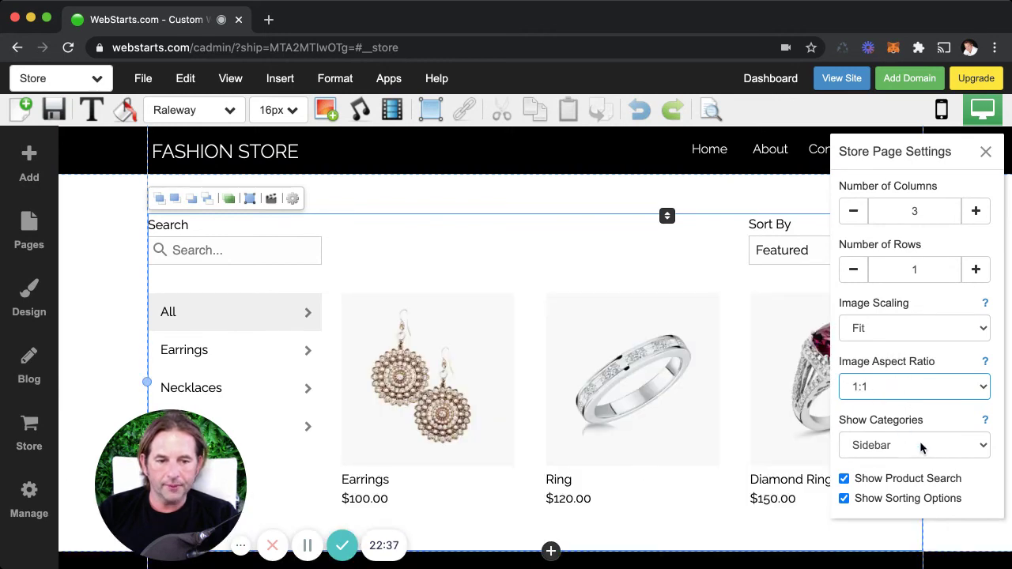
Step: Leave categories shown as a sidebar, close the settings and save the Store page
left_click(945, 447)
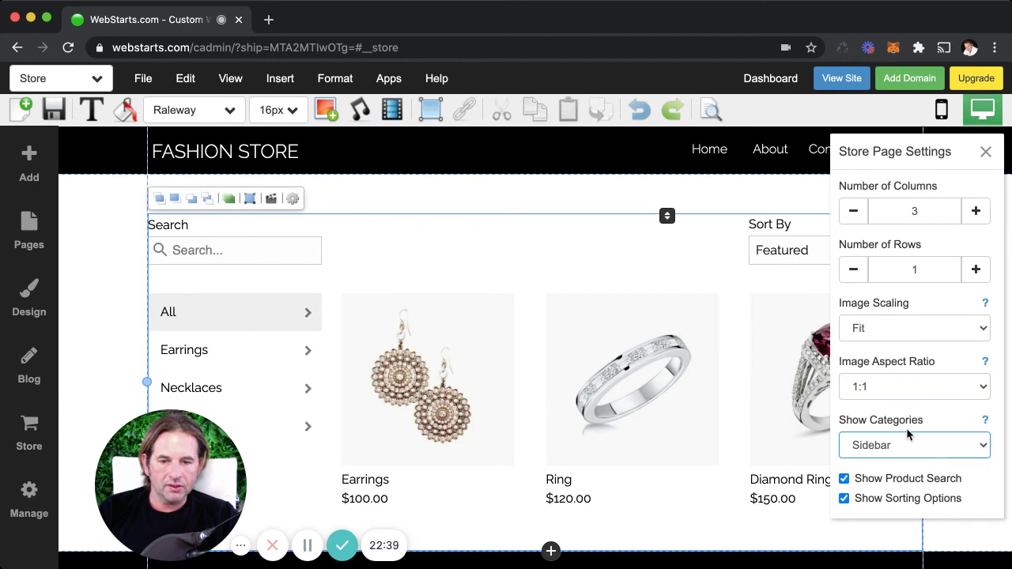
key("Down")
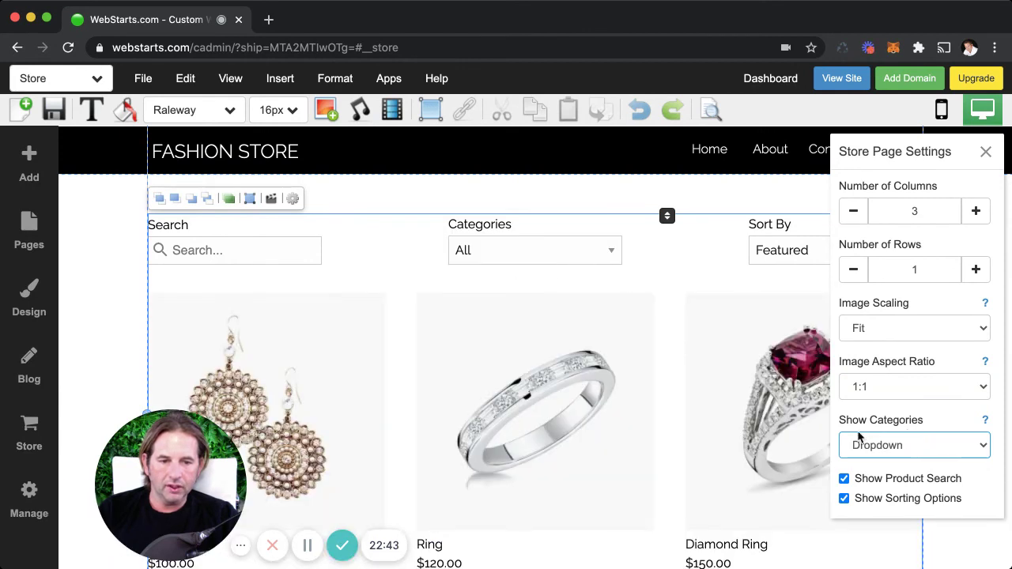
key("Up")
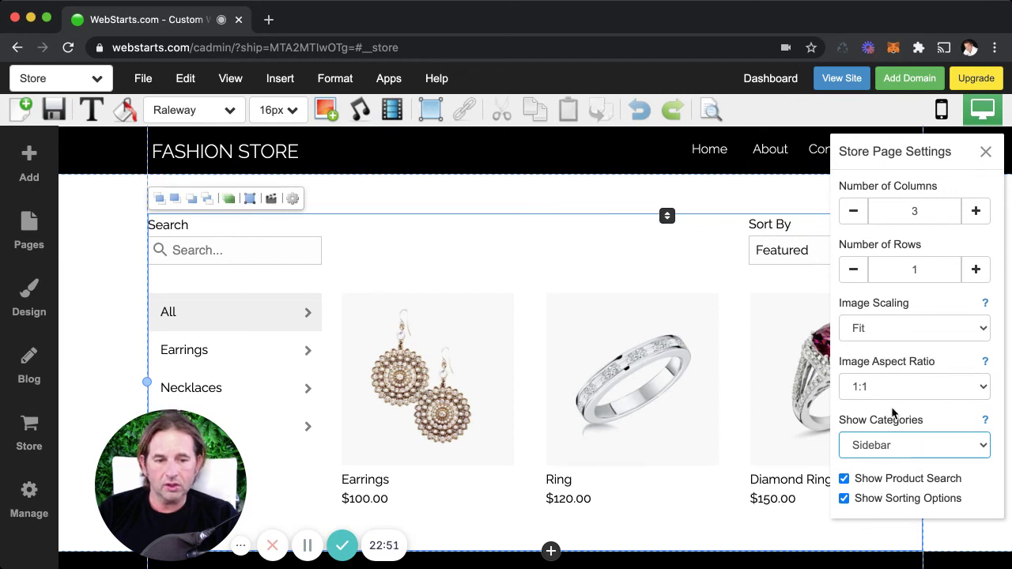
key("n")
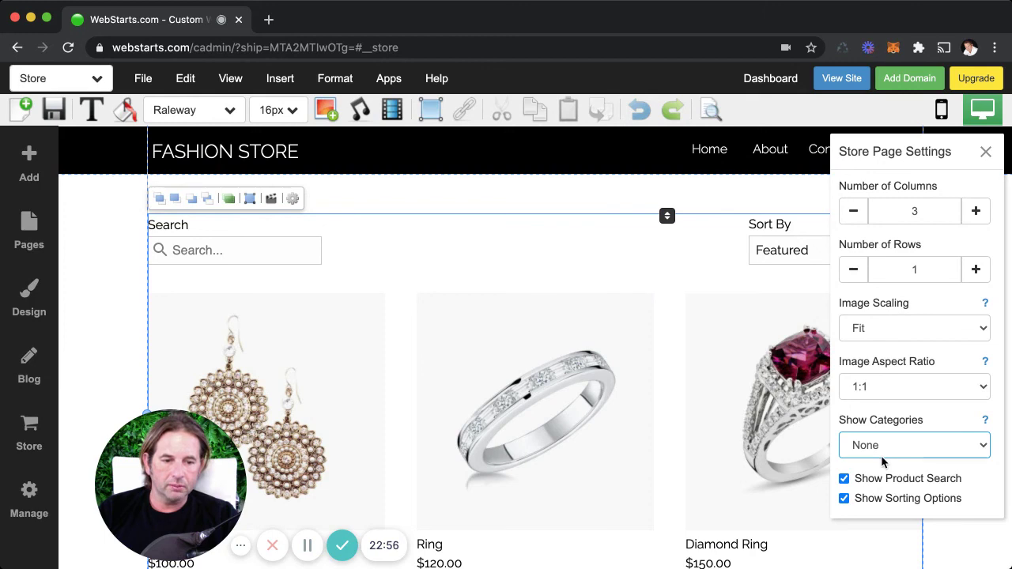
key("d")
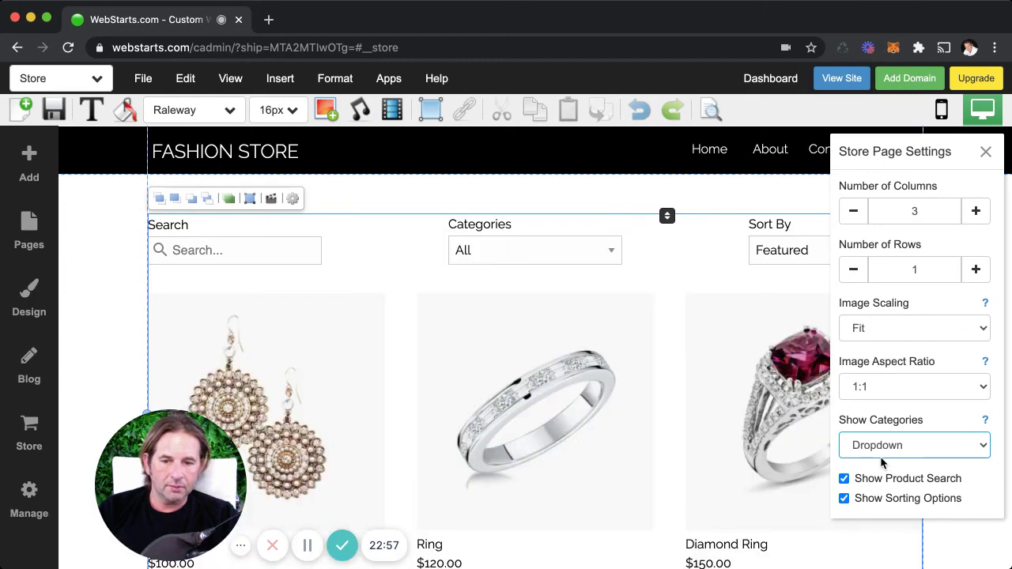
key("s")
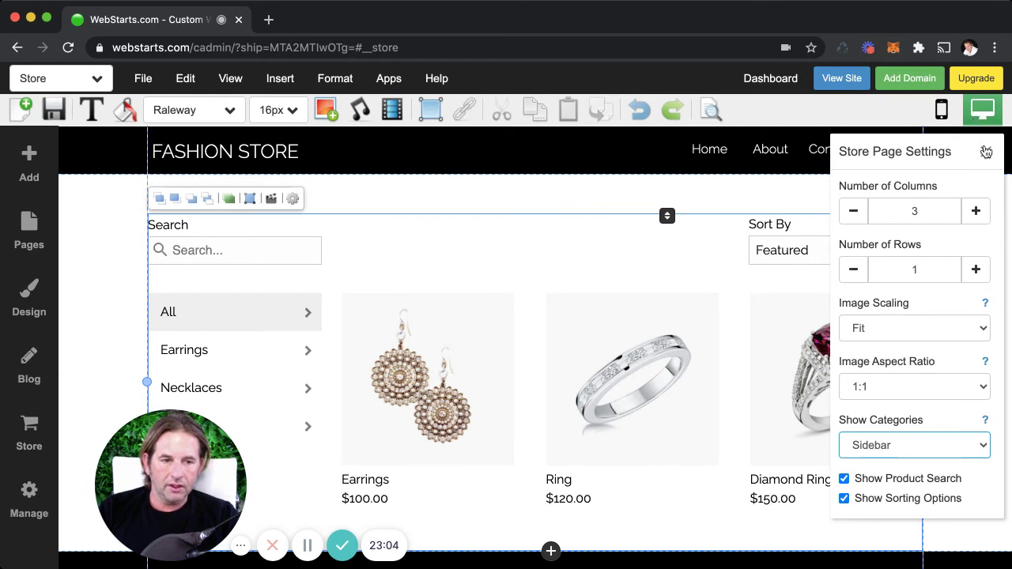
left_click(985, 151)
left_click(54, 110)
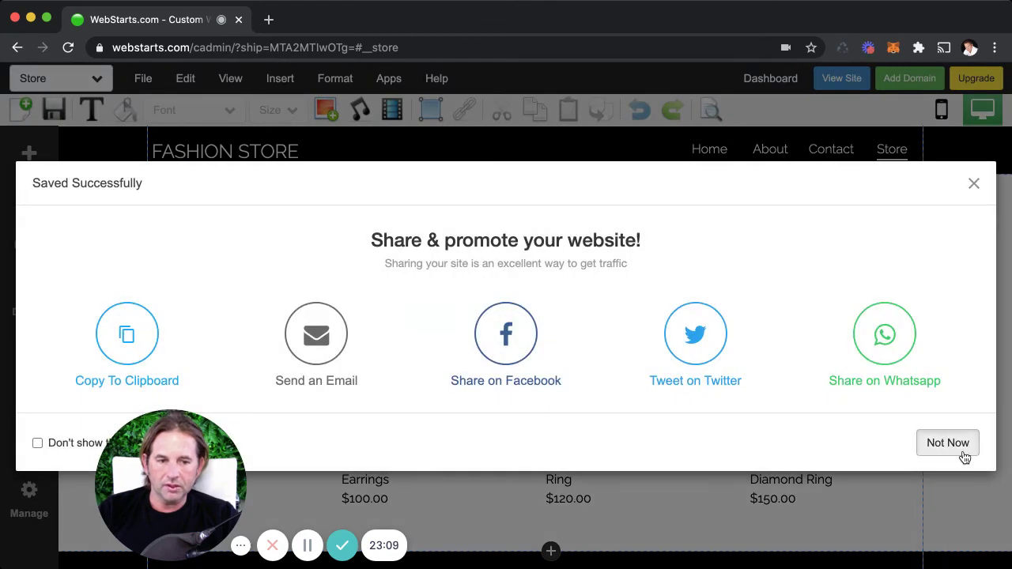
Step: Dismiss the saved-successfully share prompt and show the site's page list
left_click(947, 443)
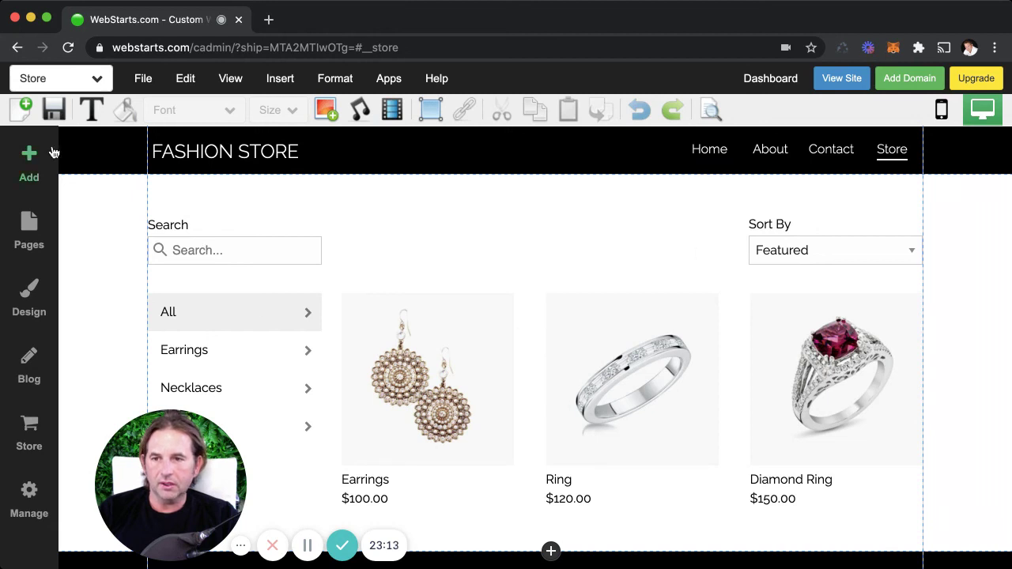
left_click(89, 86)
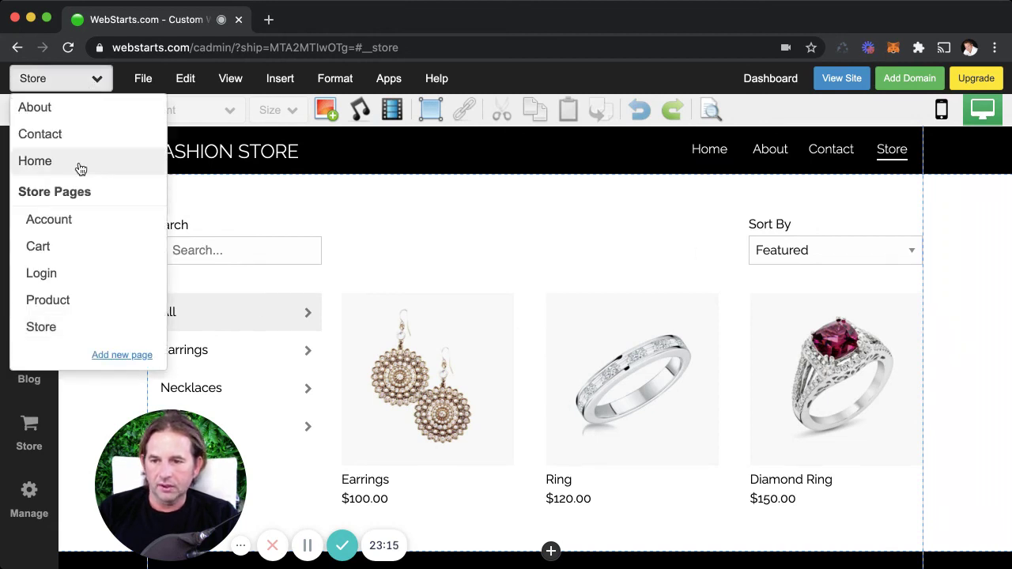
Step: On the Product page, enable Show Sidebar in the store widget's settings
left_click(63, 299)
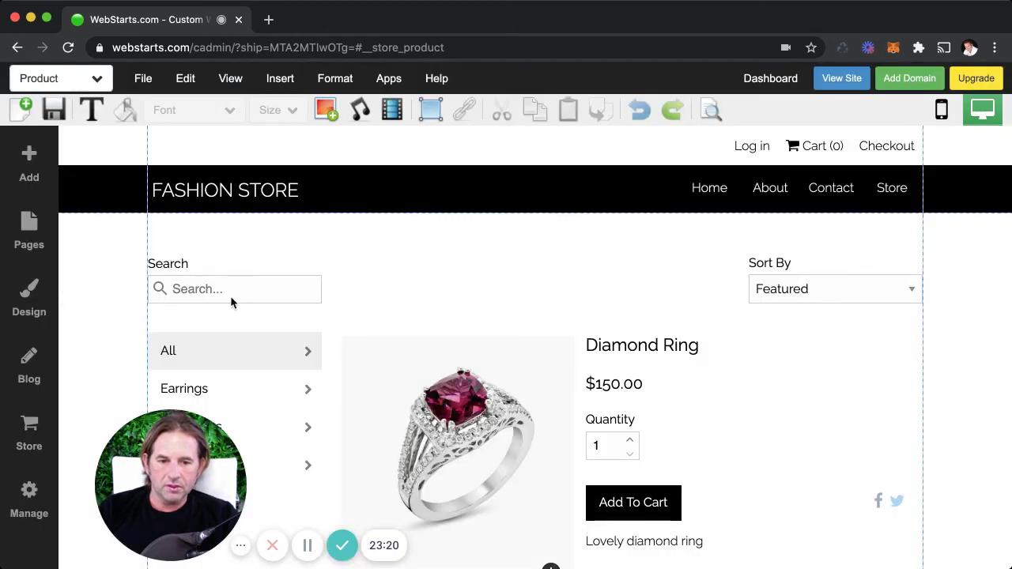
left_click(299, 276)
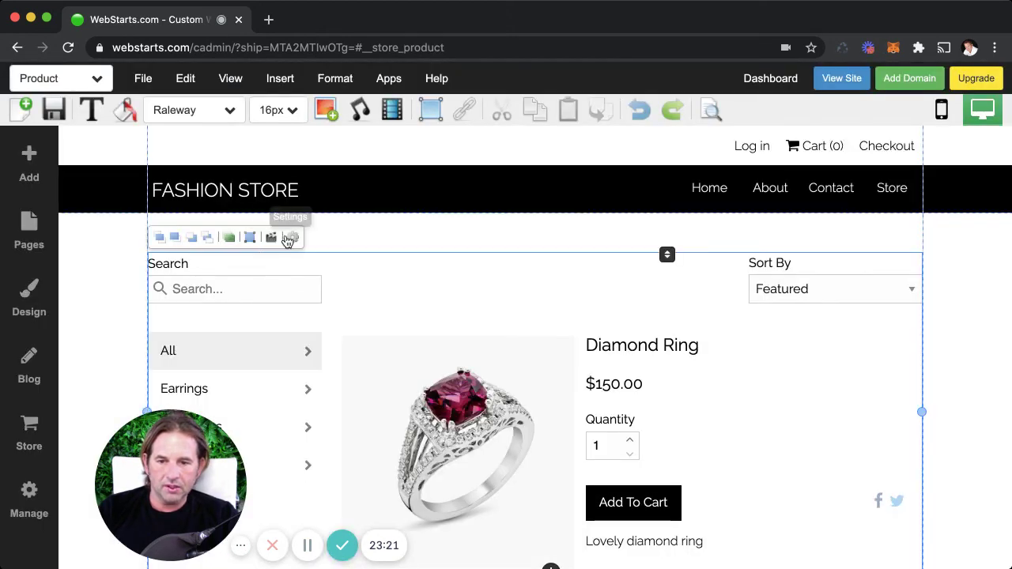
left_click(292, 237)
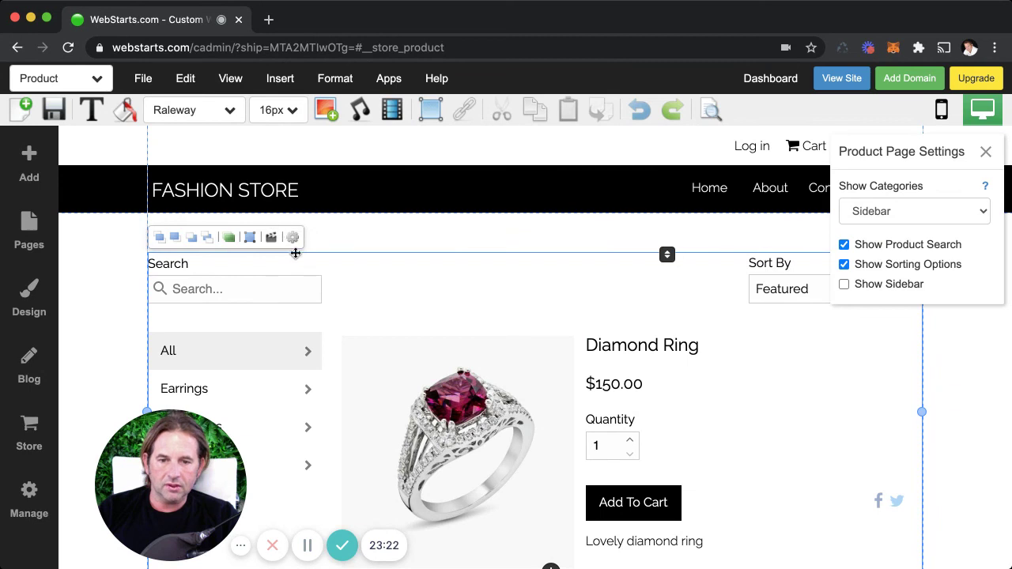
left_click(843, 285)
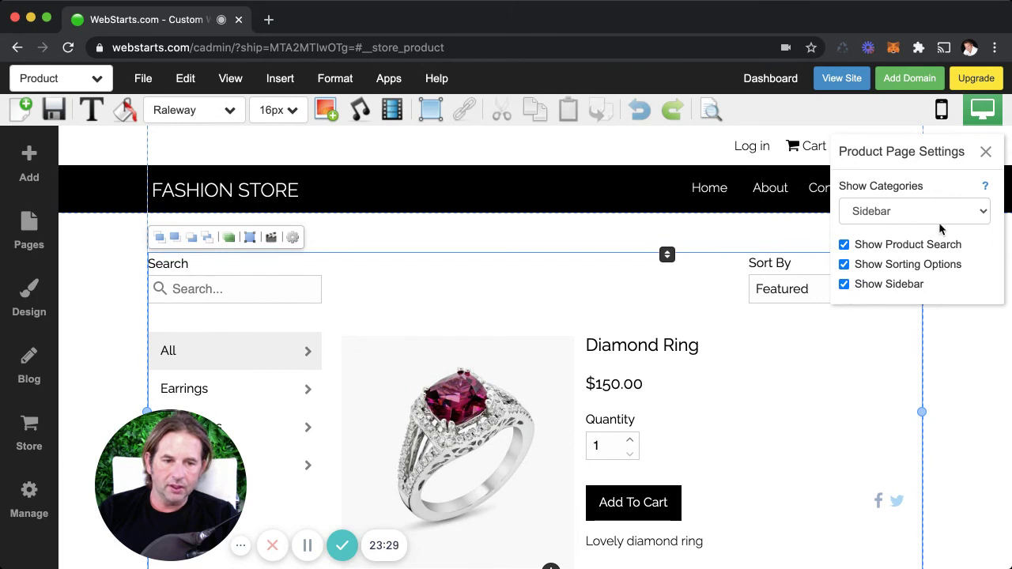
left_click(984, 151)
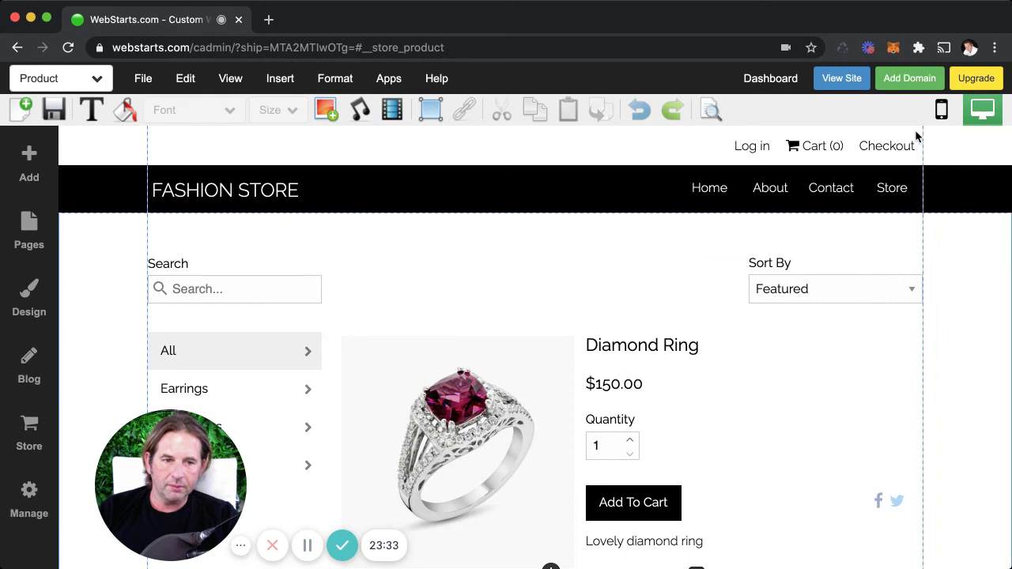
Step: Save the Product page and open the live site in a new tab
left_click(52, 112)
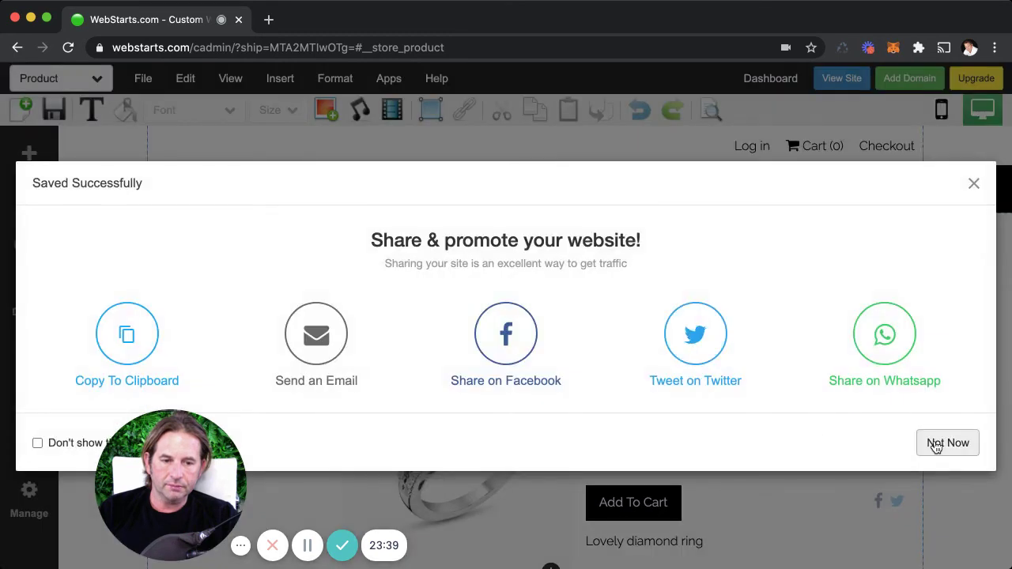
left_click(937, 443)
left_click(849, 82)
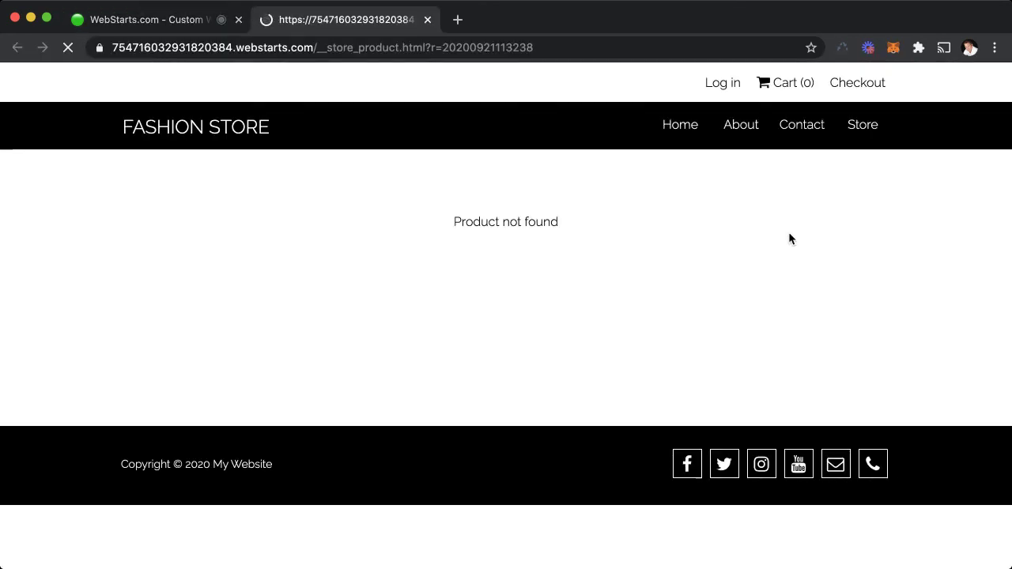
Step: On the live site, add the Diamond Ring to the cart, reach checkout, then close the tab
left_click(854, 126)
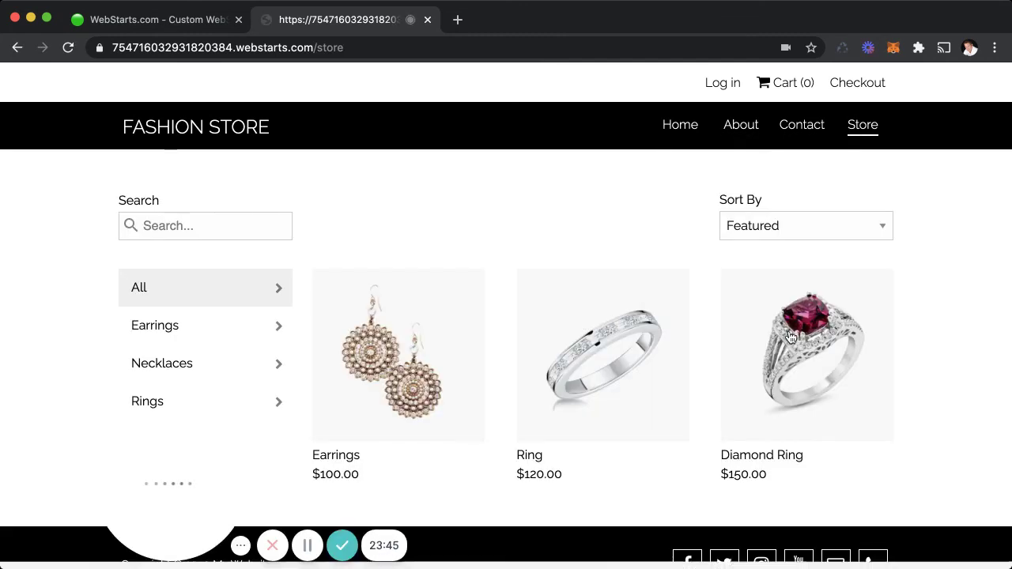
left_click(793, 346)
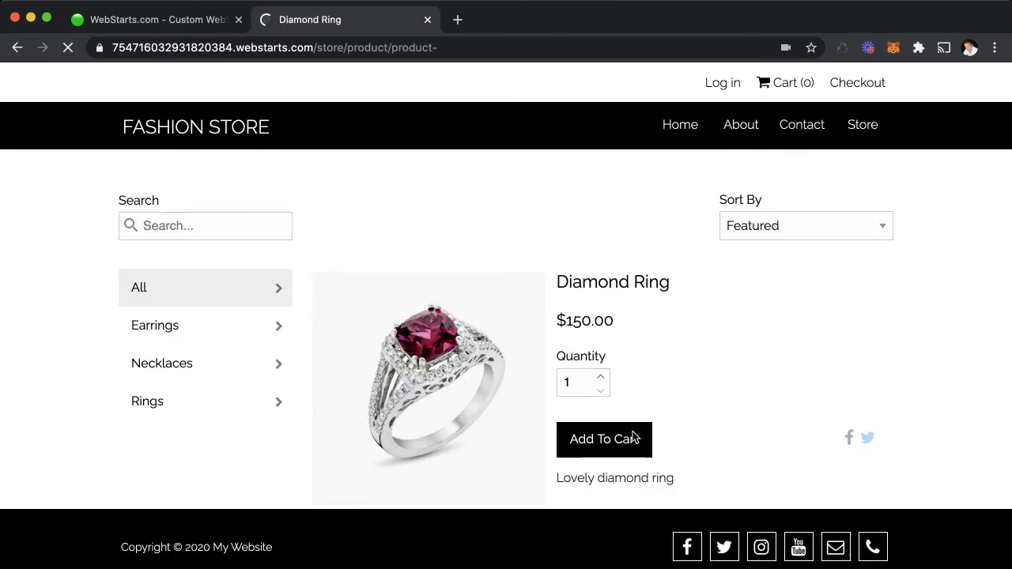
left_click(633, 437)
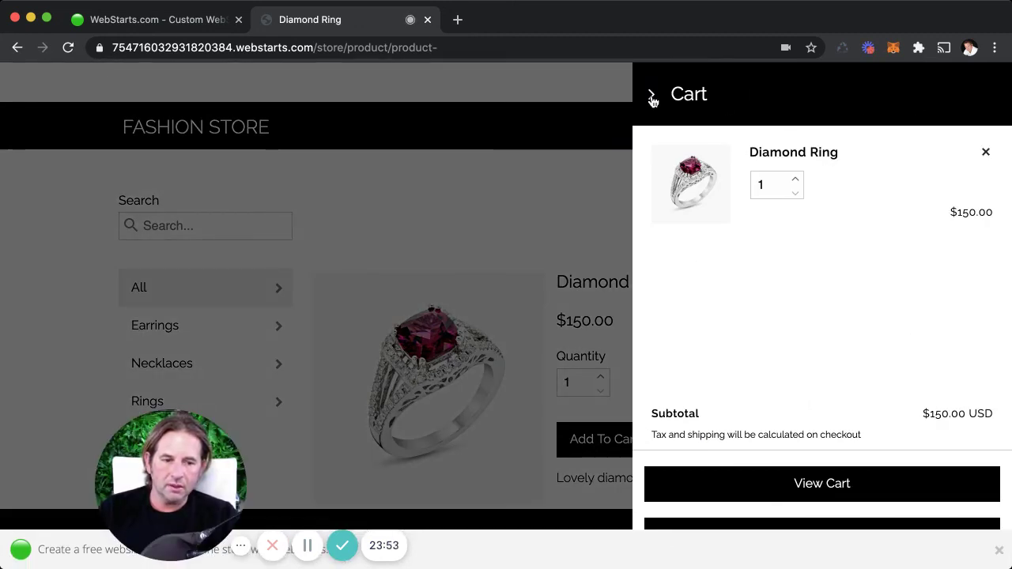
scroll(794, 474, "down", 1)
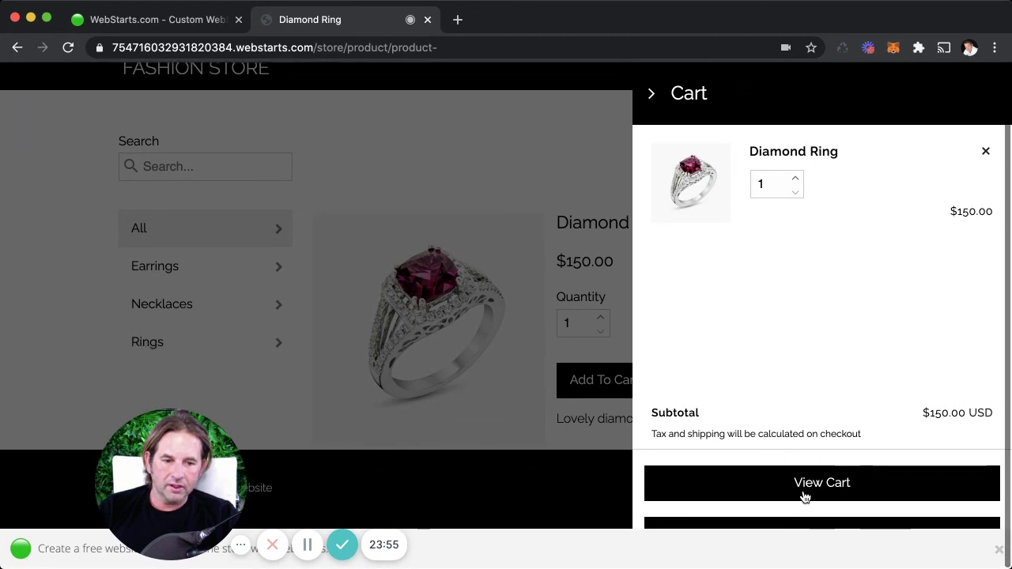
left_click(796, 527)
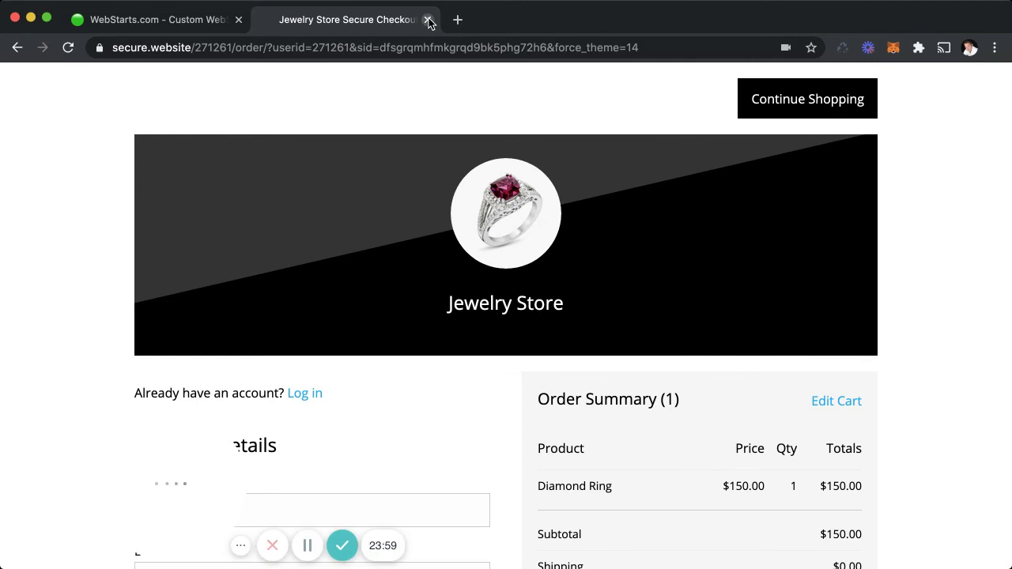
left_click(428, 21)
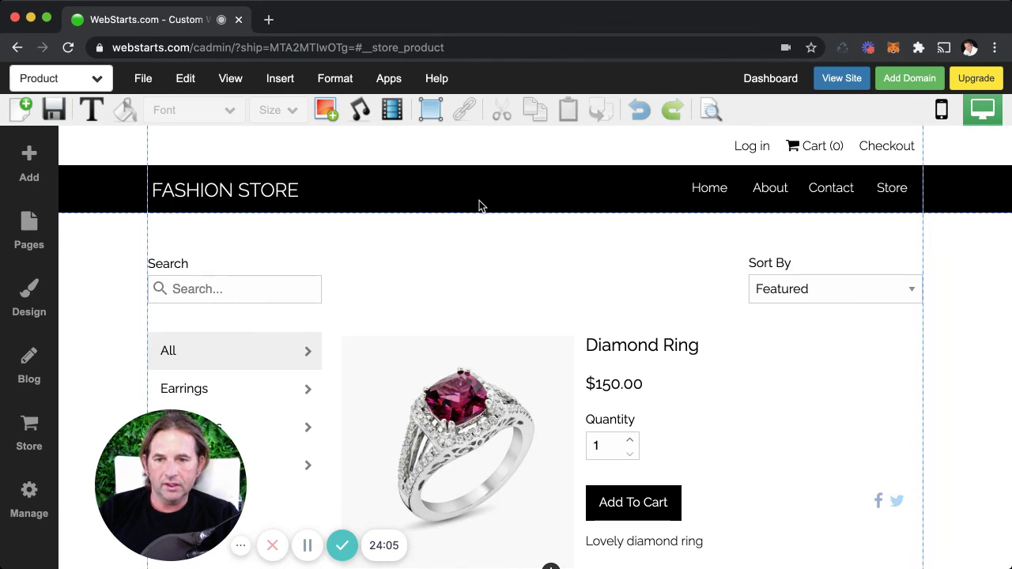
Step: Visit the Login page, then switch to the Cart page
left_click(83, 82)
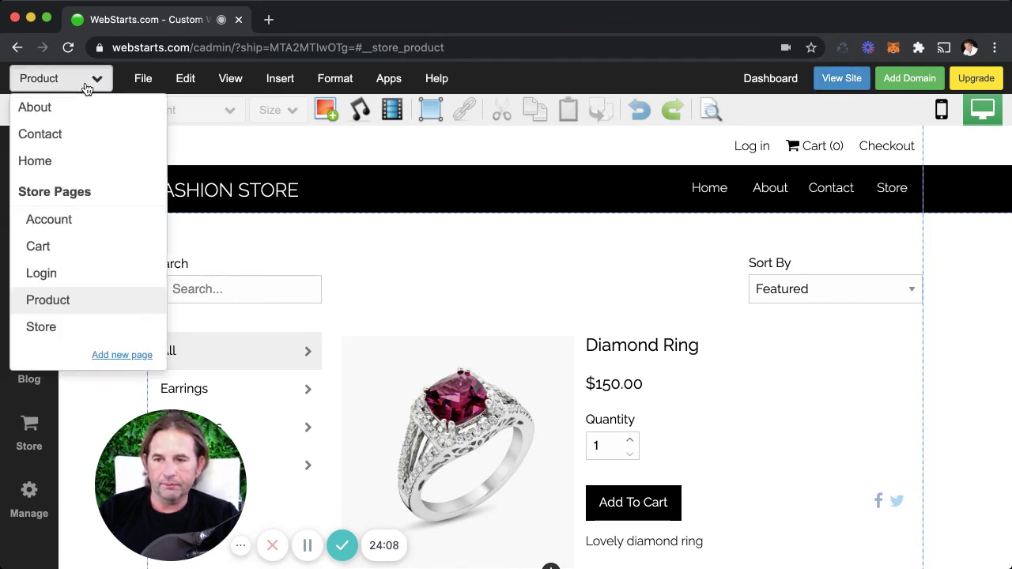
left_click(64, 270)
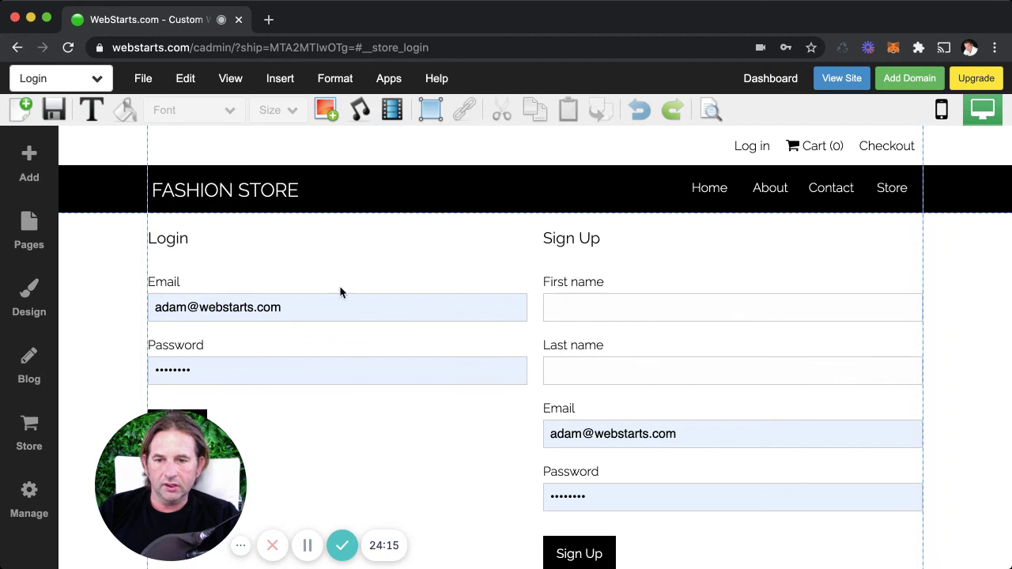
left_click(81, 82)
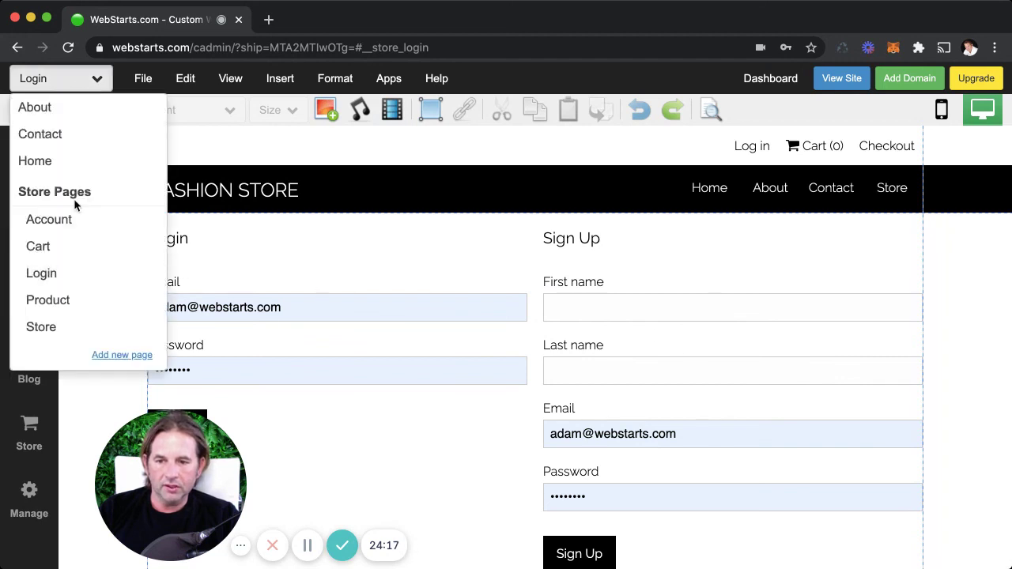
left_click(76, 243)
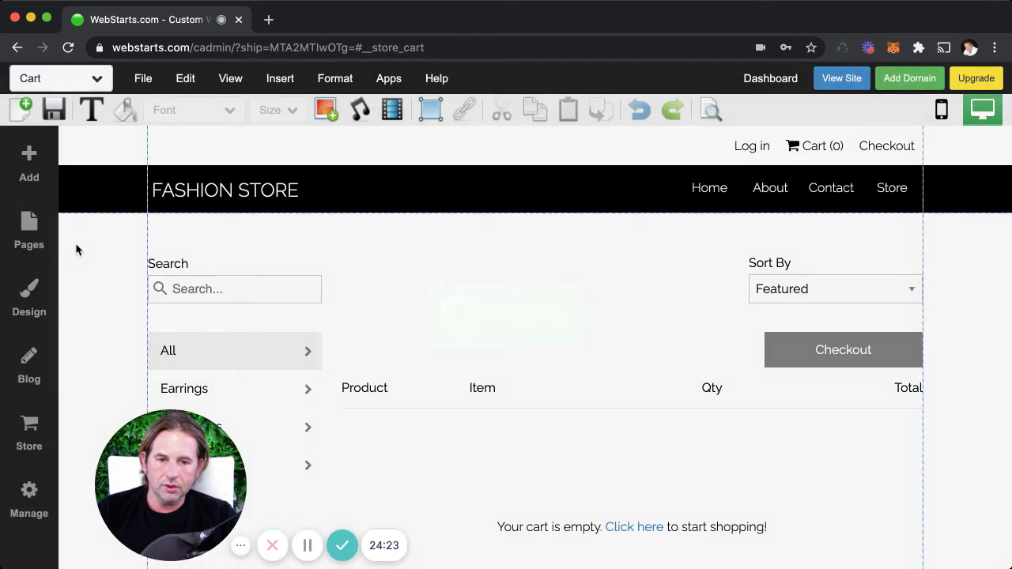
Step: Open and close the cart widget's settings, then choose the Account page
scroll(453, 400, "down", 5)
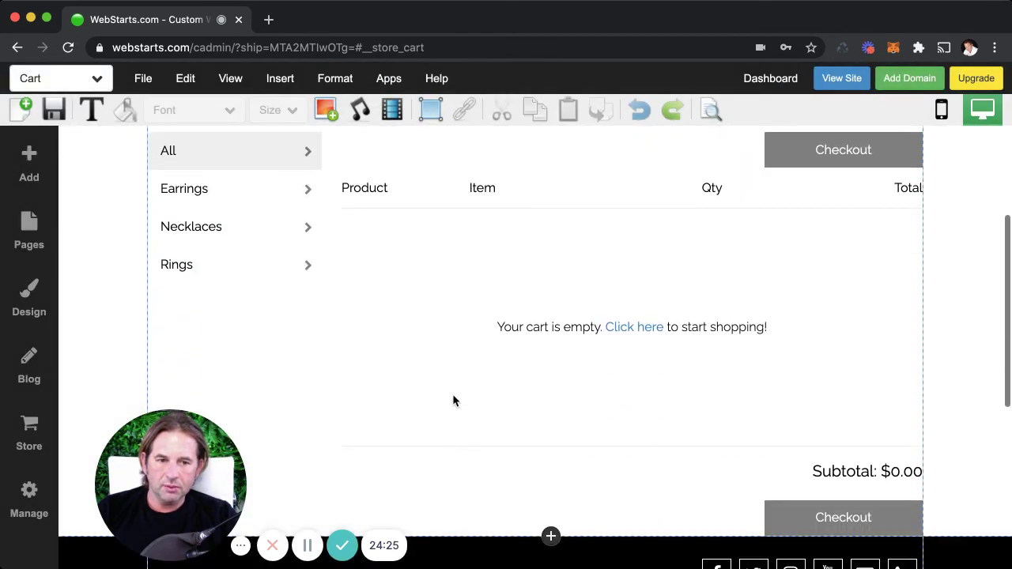
scroll(513, 369, "up", 2)
left_click(513, 368)
scroll(501, 372, "up", 3)
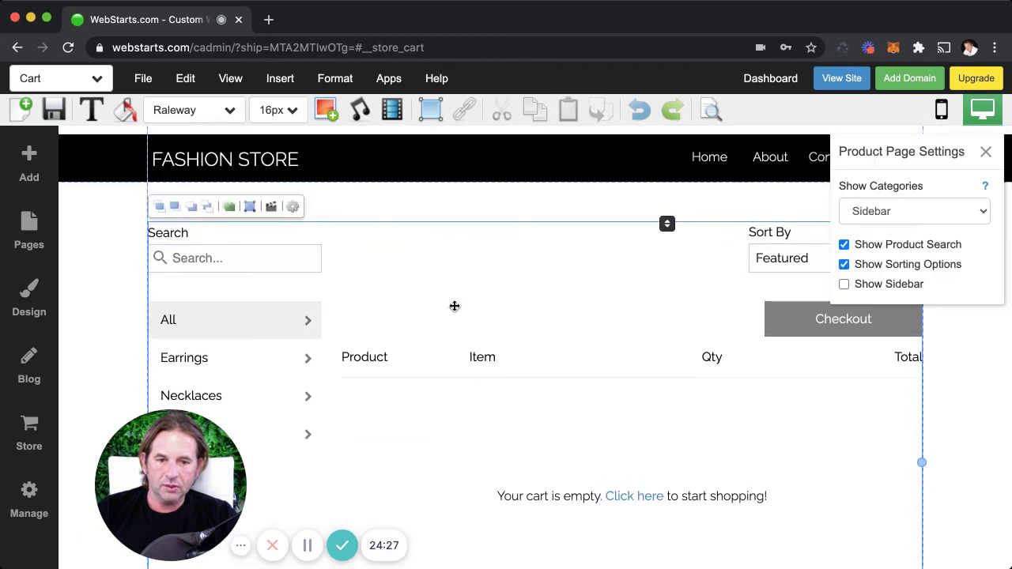
left_click(686, 191)
left_click(79, 80)
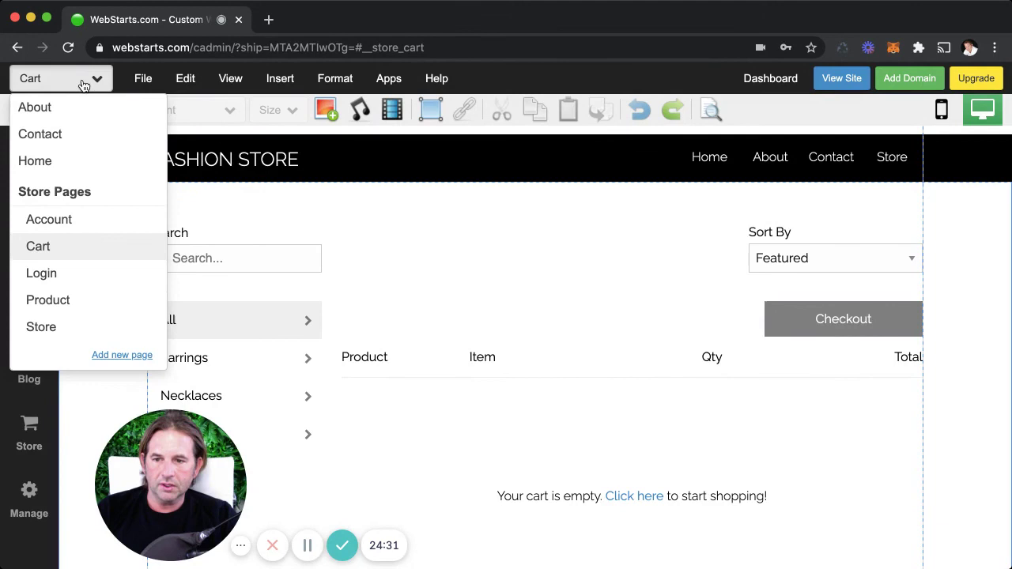
left_click(93, 219)
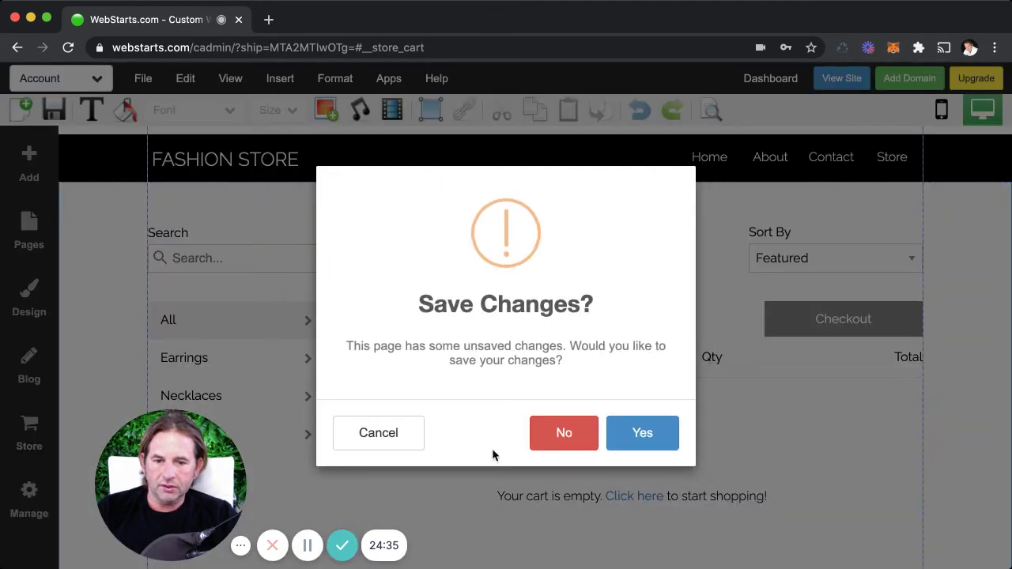
Step: Discard the cart edits and nudge the Account page's account section slightly lower
left_click(554, 431)
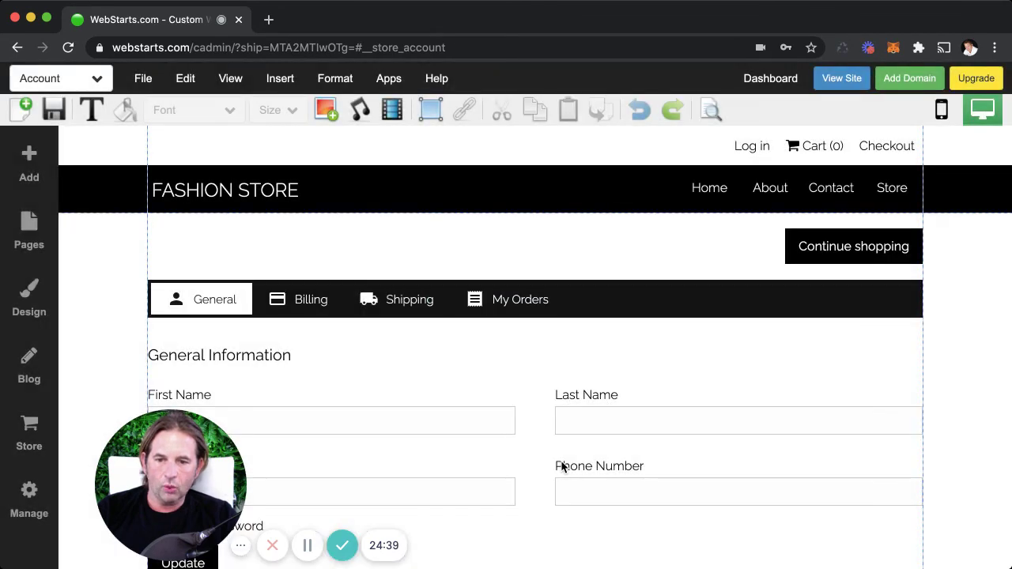
scroll(561, 467, "down", 3)
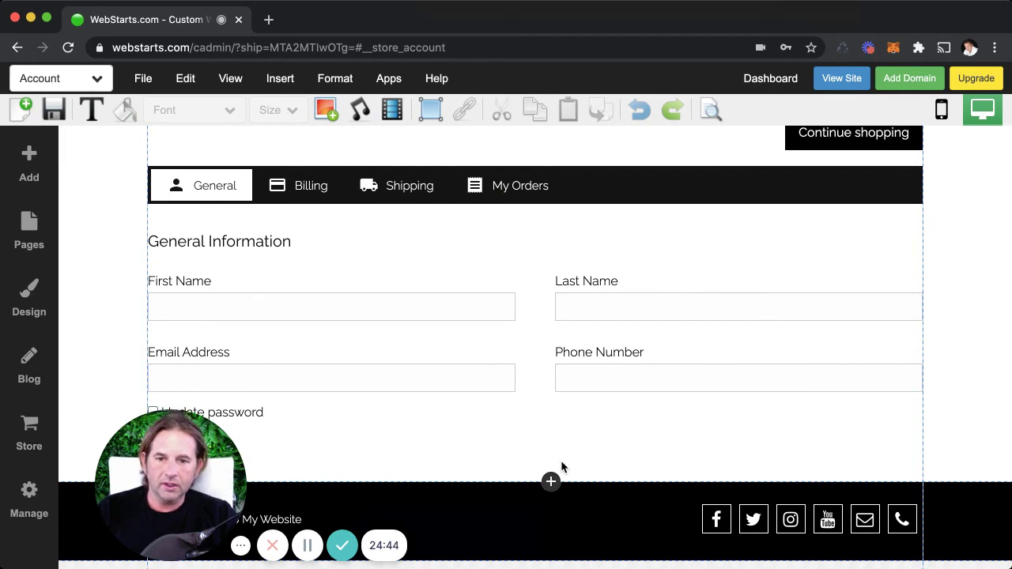
scroll(560, 460, "up", 3)
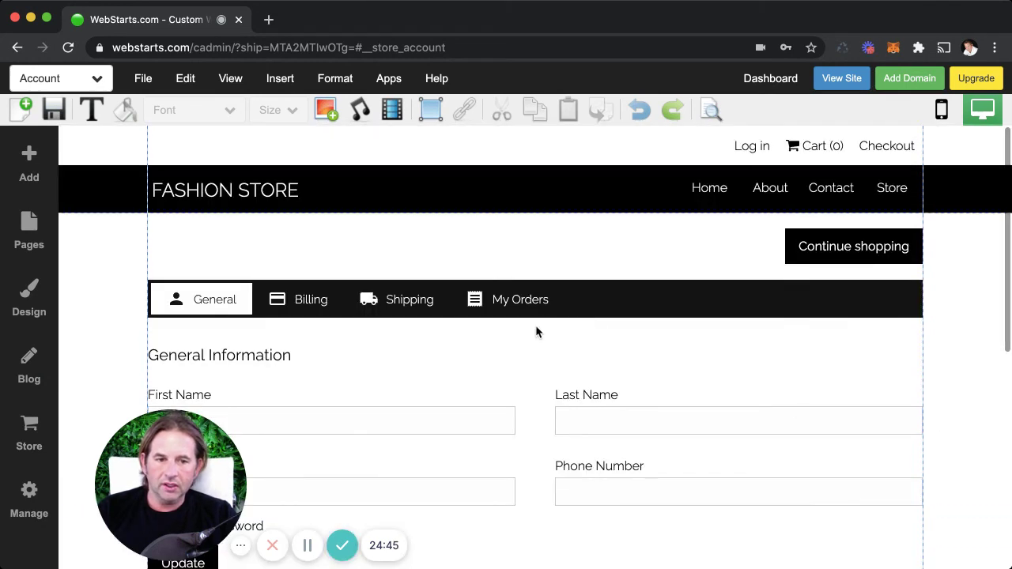
left_click(684, 343)
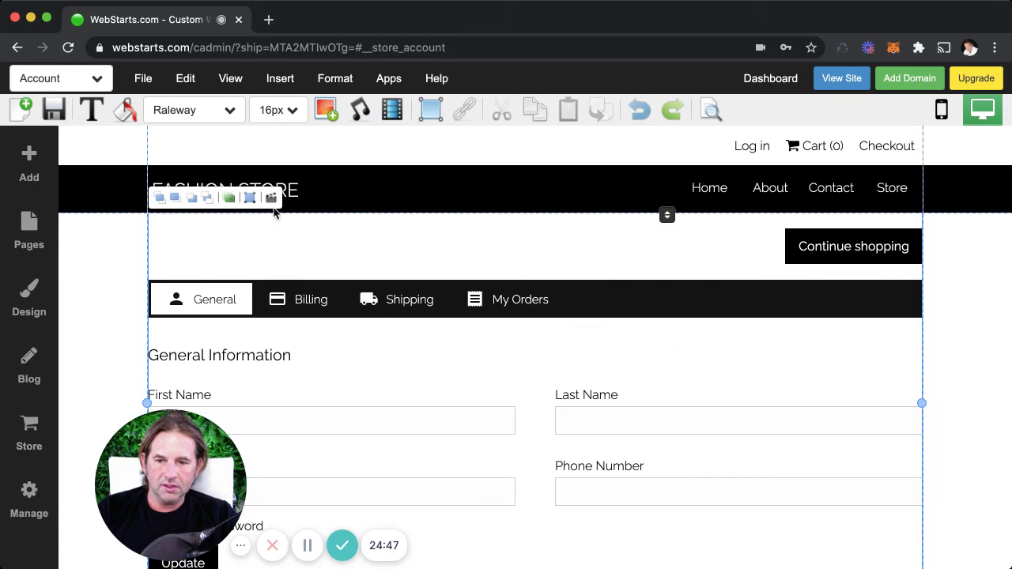
left_click(351, 253)
left_click(352, 259)
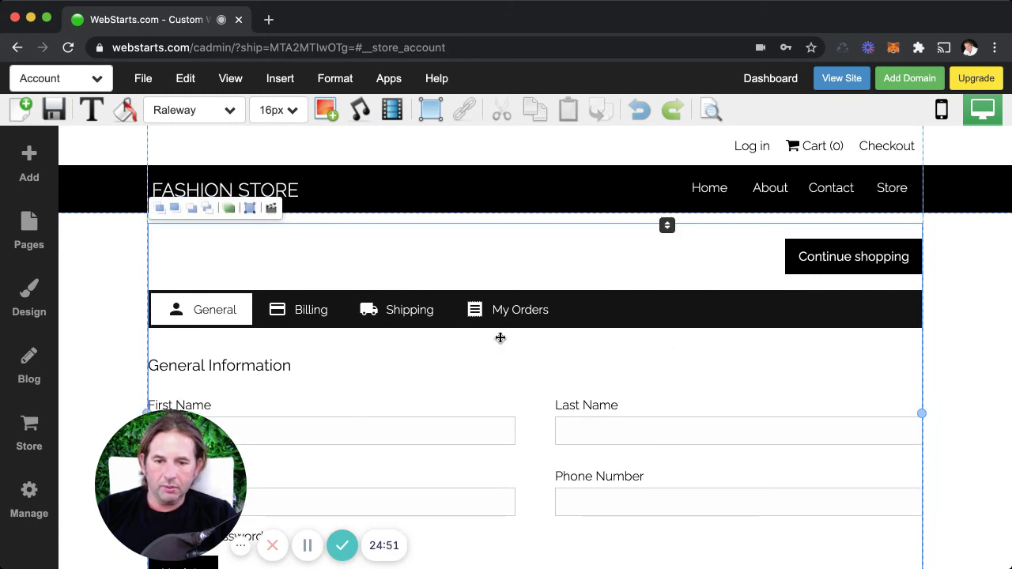
Step: Save the Account page, dismiss the share prompt, and switch to the Contact page
scroll(517, 348, "down", 3)
scroll(518, 348, "up", 2)
scroll(520, 348, "up", 1)
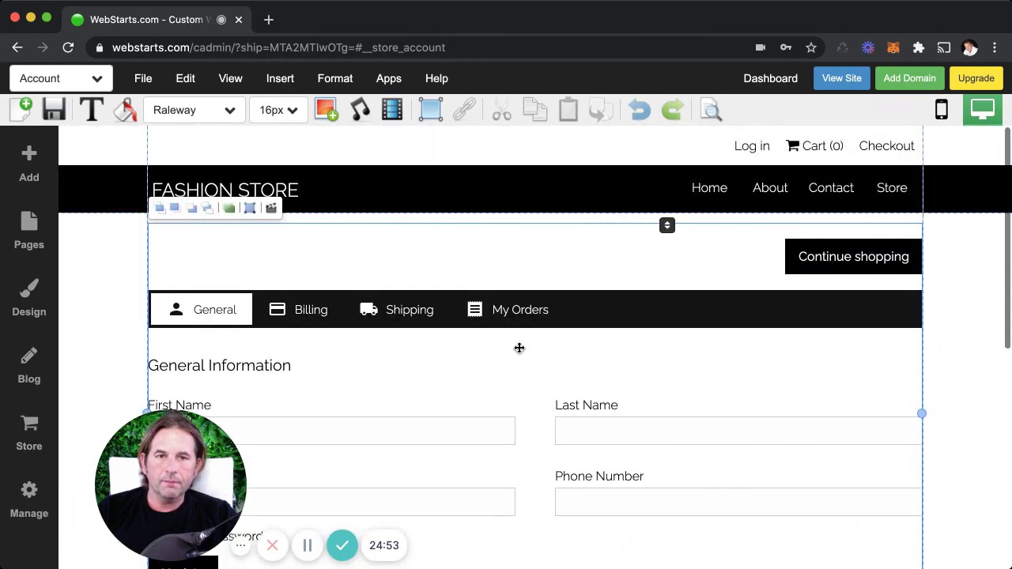
left_click(54, 110)
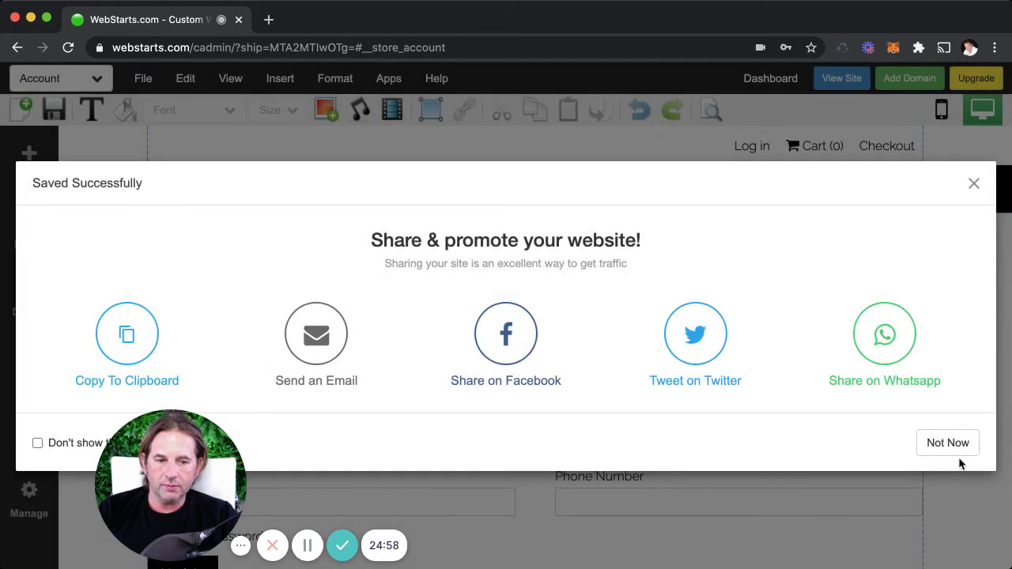
left_click(952, 447)
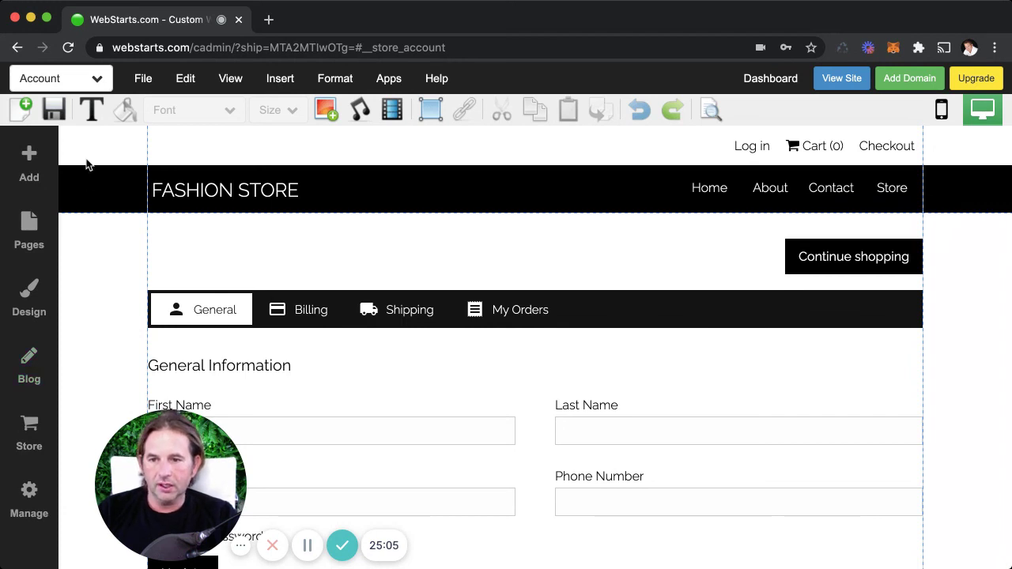
left_click(95, 78)
left_click(85, 129)
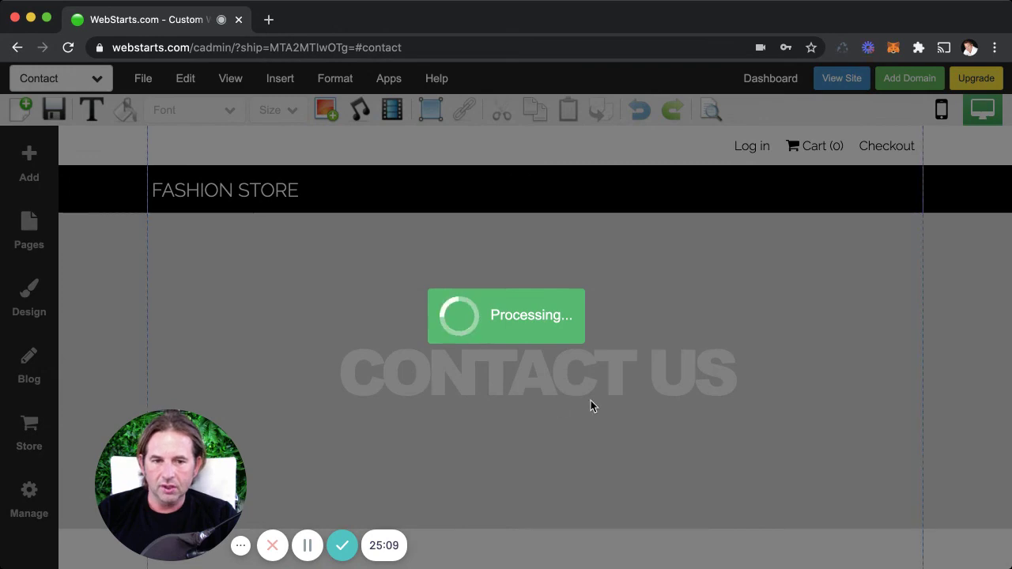
Step: Move from the Contact page to the About page
scroll(591, 400, "down", 3)
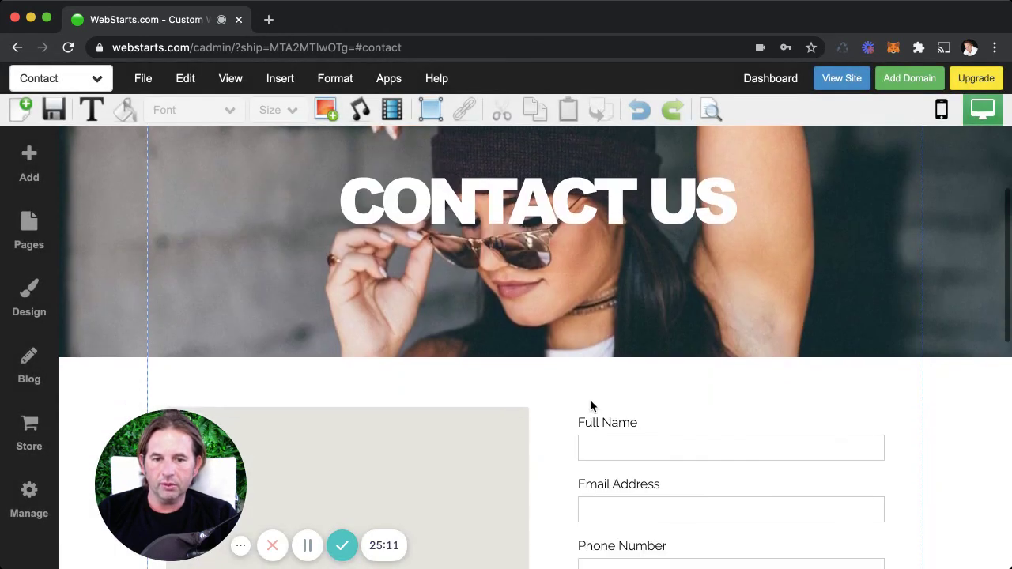
scroll(590, 400, "down", 3)
left_click(95, 79)
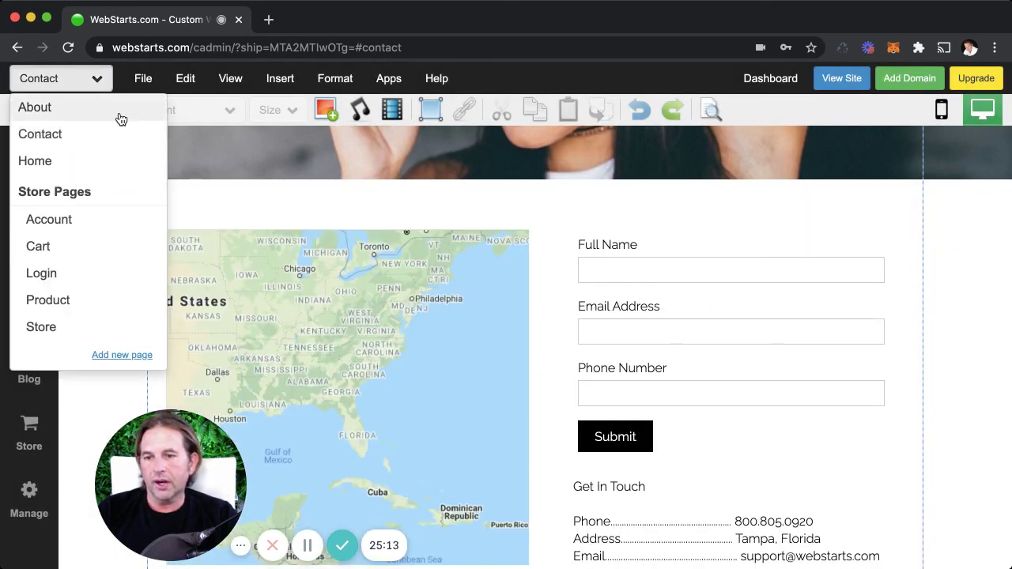
left_click(120, 117)
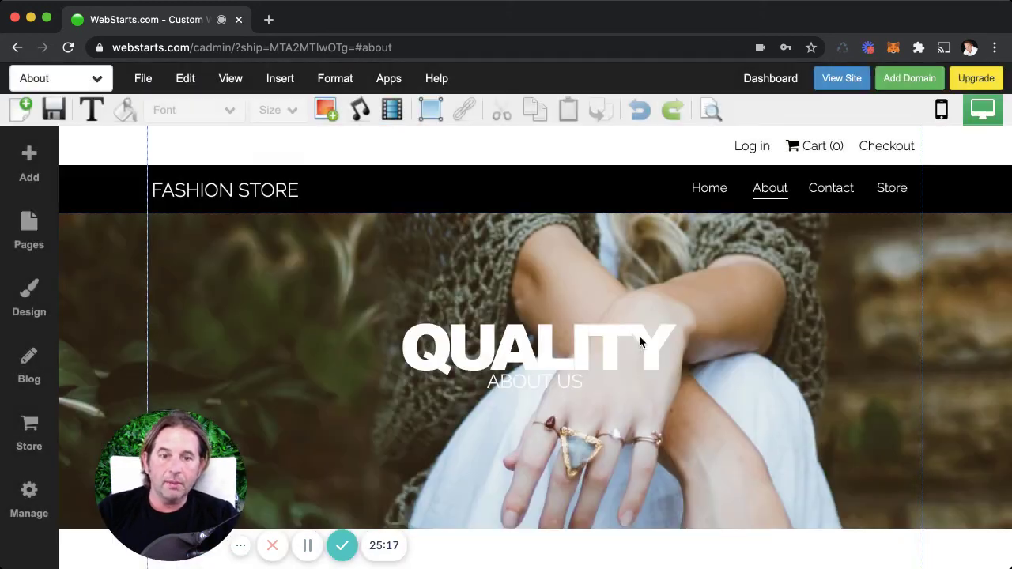
Step: Drag the left, middle and right paragraphs under the portraits level with each other
scroll(640, 341, "down", 6)
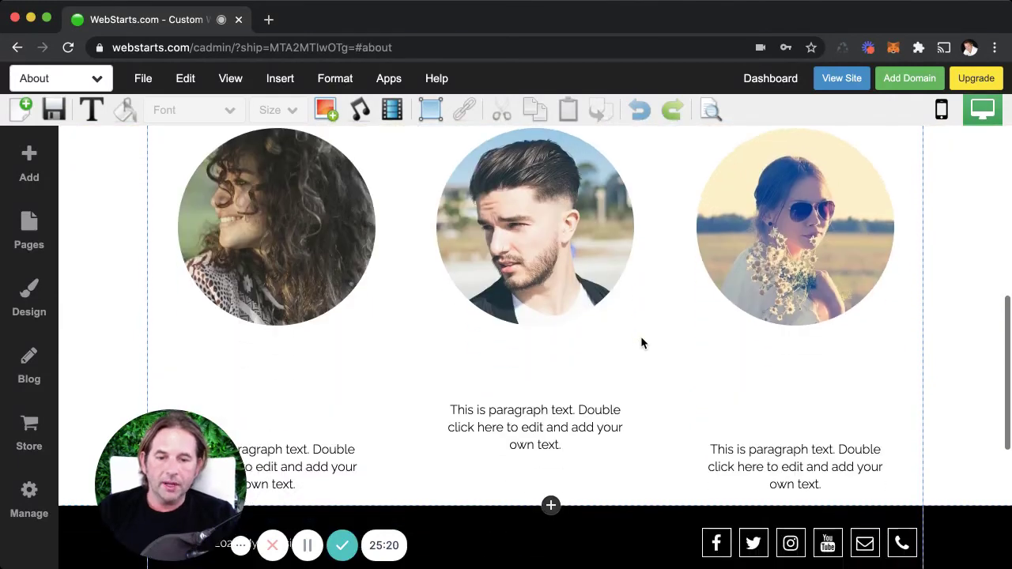
scroll(640, 341, "down", 2)
scroll(342, 383, "up", 2)
left_click(291, 454)
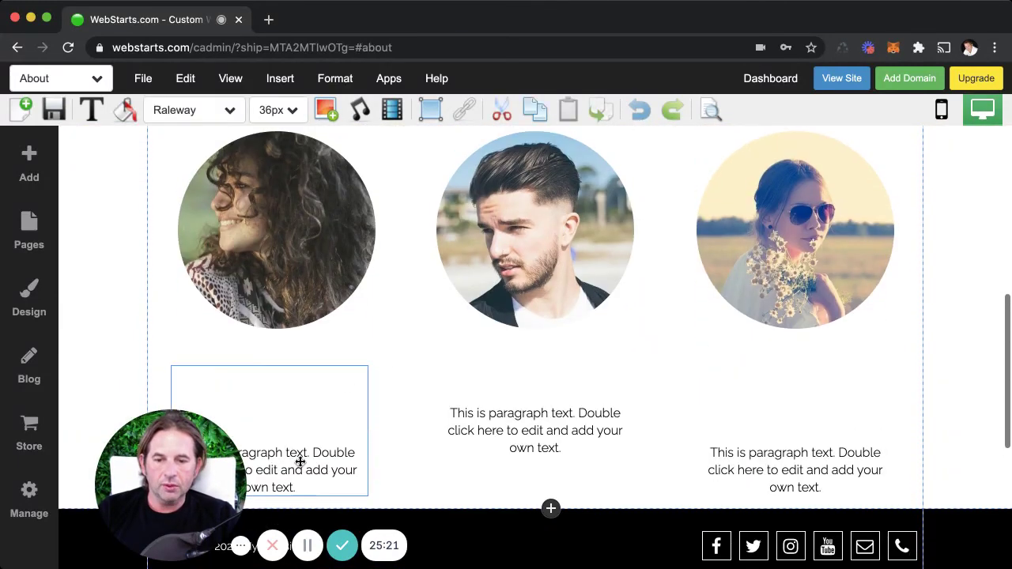
left_click(526, 430)
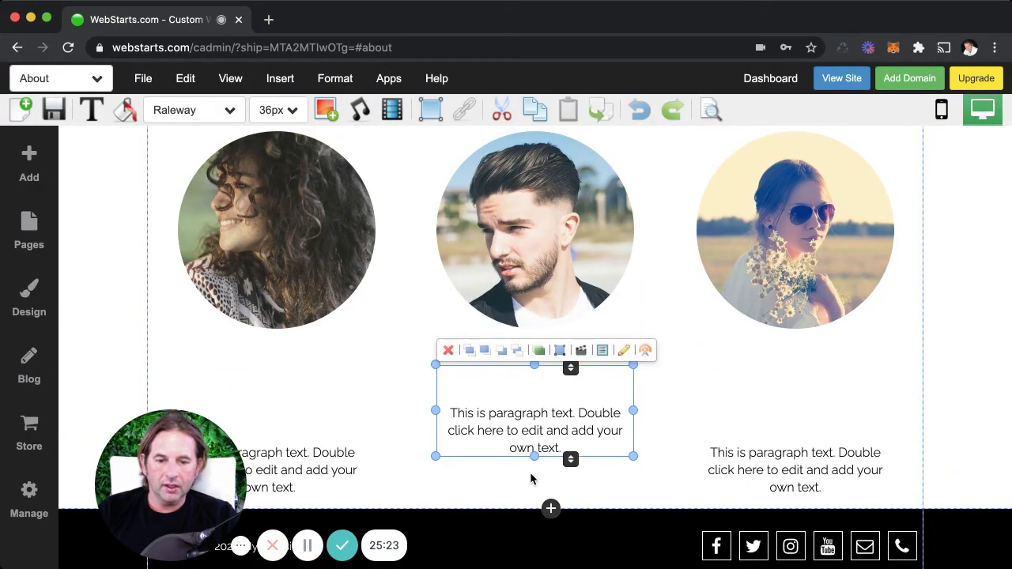
mouse_move(535, 457)
left_mouse_down()
mouse_move(545, 433)
mouse_move(546, 443)
left_mouse_up()
left_click_drag(316, 467, 323, 449)
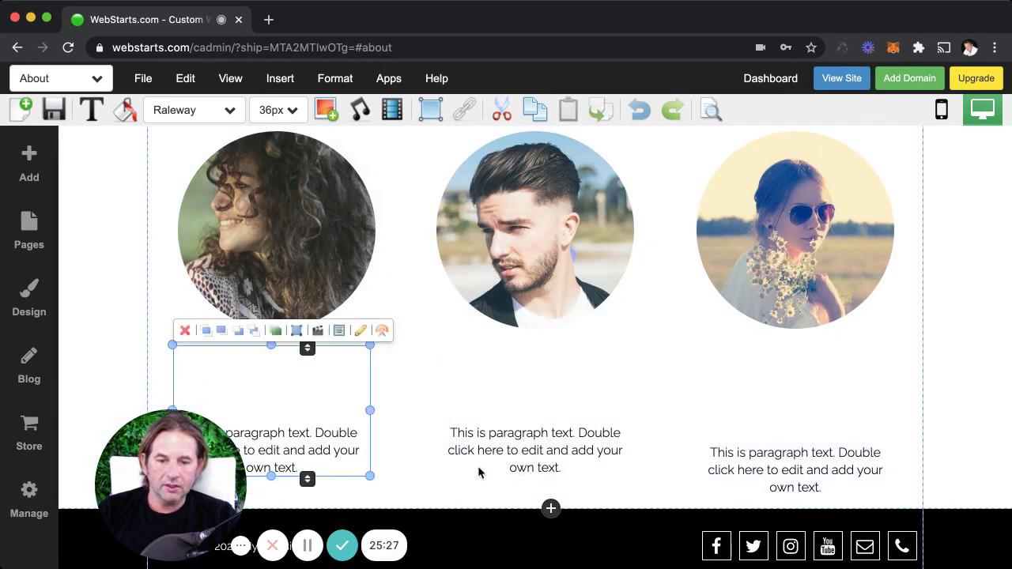
left_click_drag(809, 477, 804, 377)
double_click(803, 376)
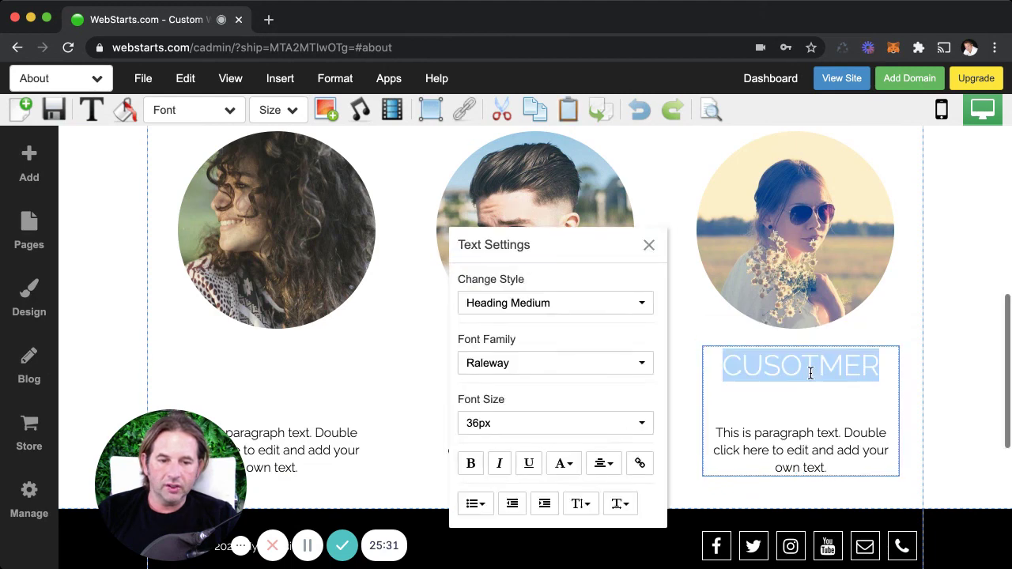
left_click(866, 330)
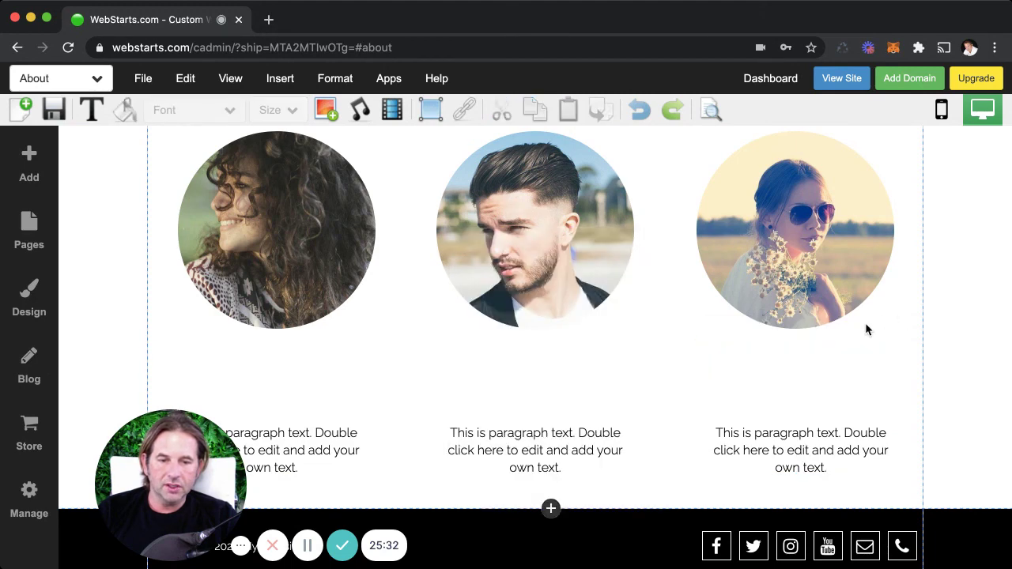
Step: Save the About page and go to the Add Domain search page
left_click(54, 107)
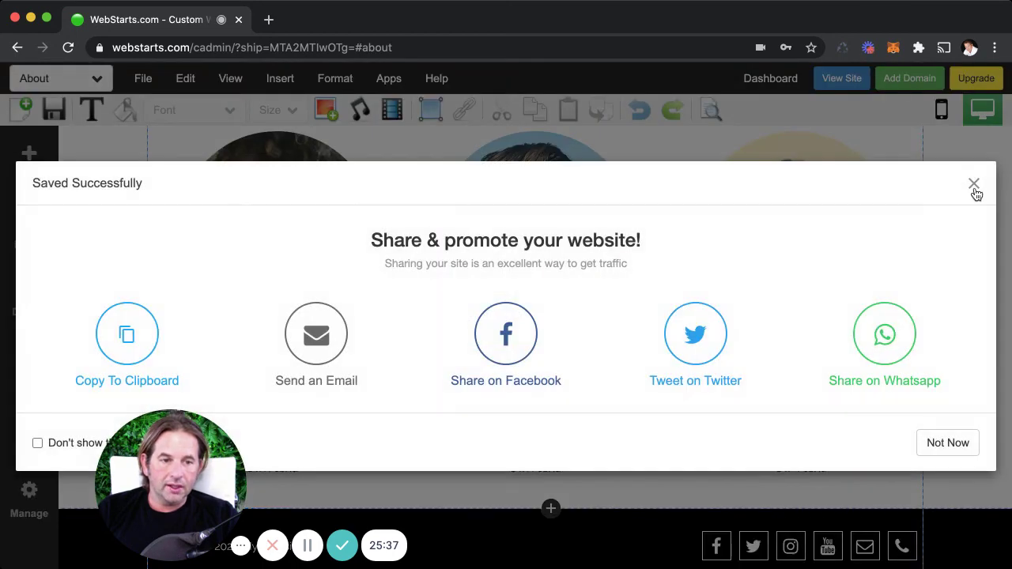
left_click(974, 185)
left_click(906, 82)
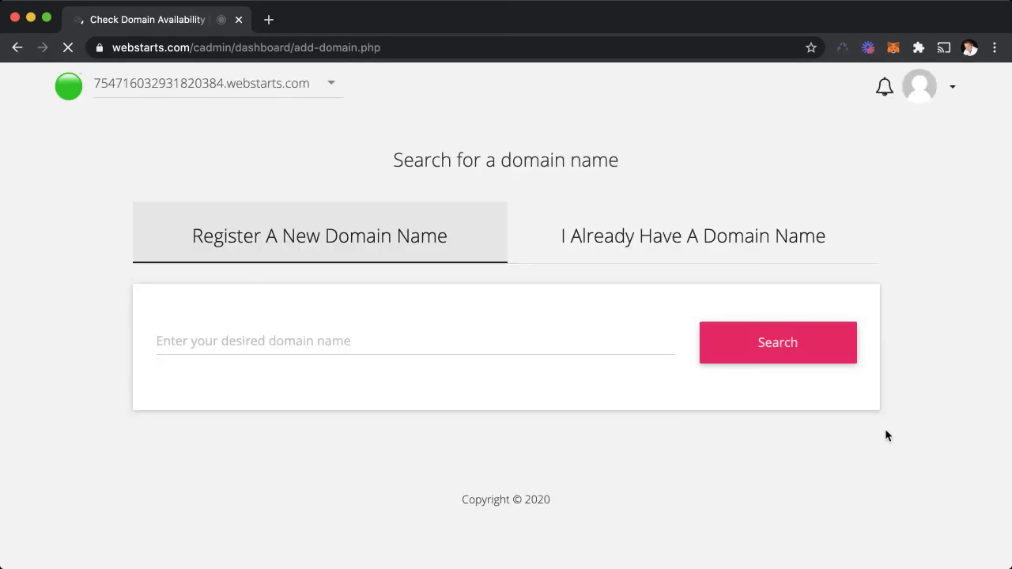
Step: Compare the existing-domain and new-domain options, ending back in the new domain search field
left_click(699, 251)
left_click(459, 248)
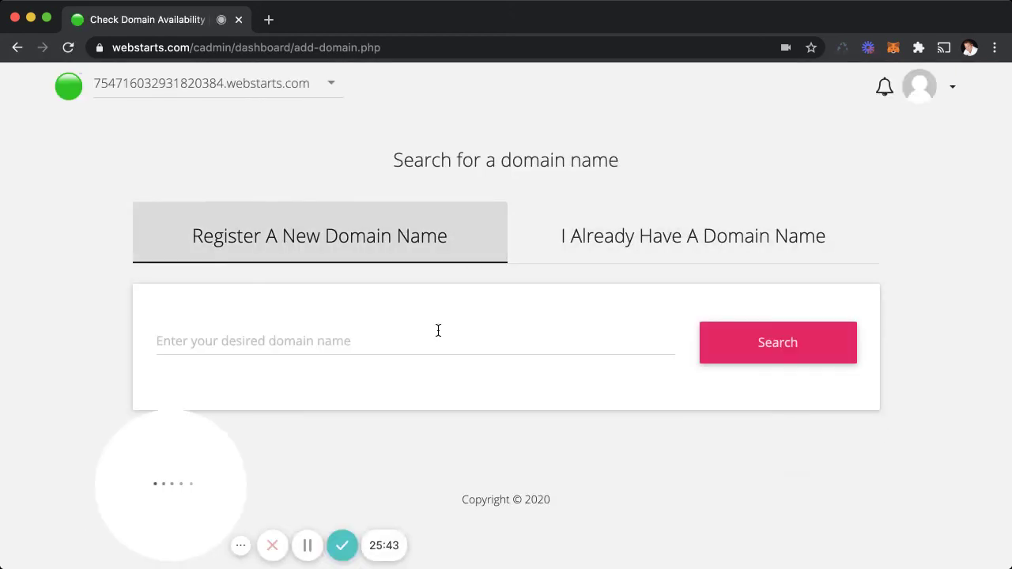
left_click(443, 335)
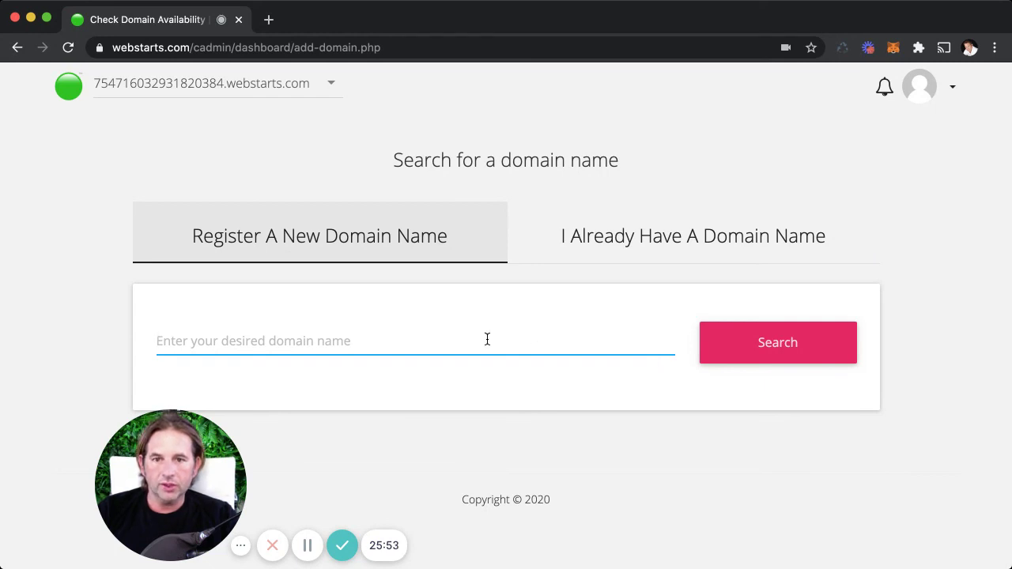
Step: Go back to the website list, open the Fashion Store dashboard, and briefly check the account menu
left_click(84, 94)
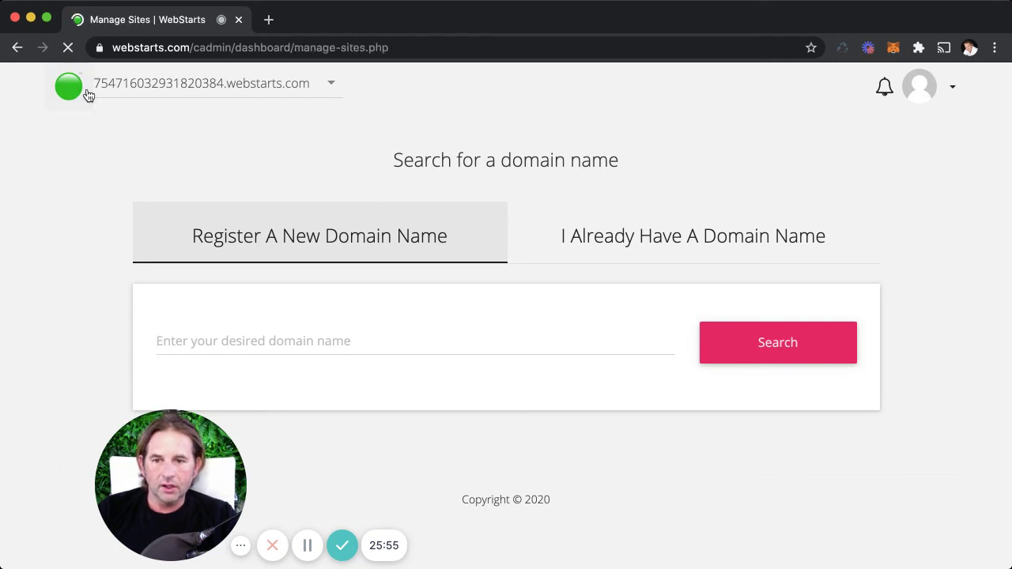
mouse_move(244, 355)
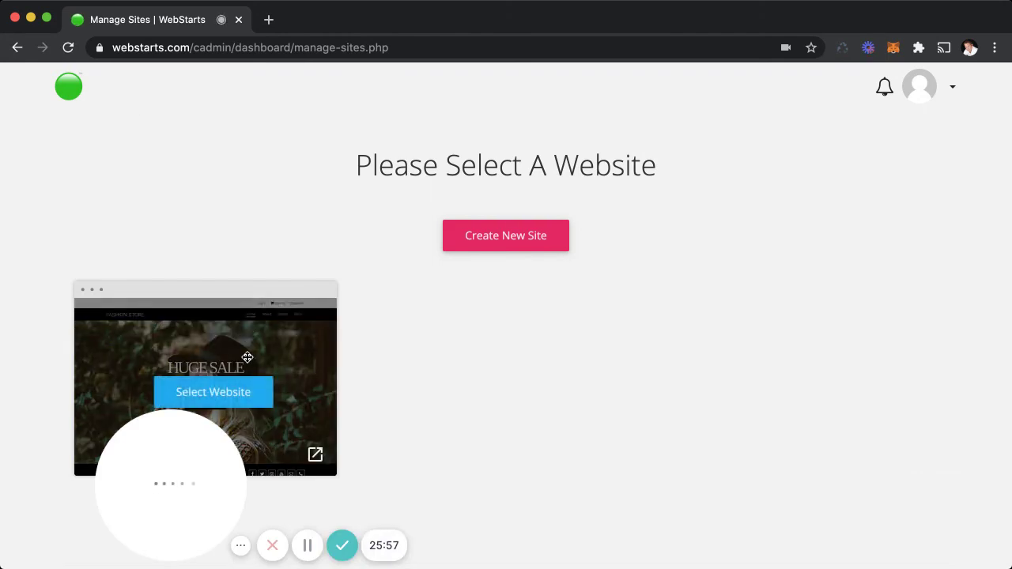
left_click(247, 384)
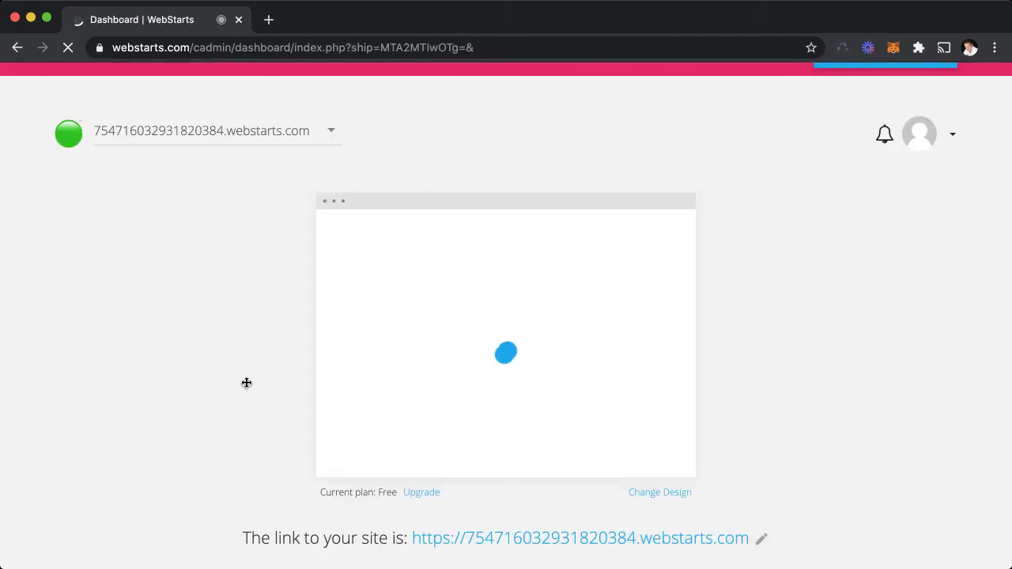
left_click(954, 136)
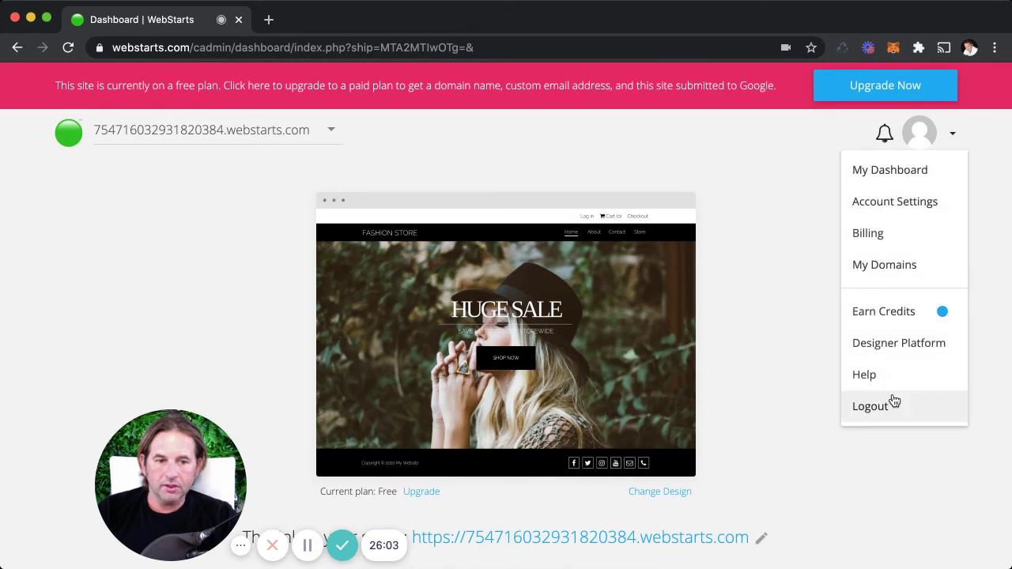
left_click(800, 282)
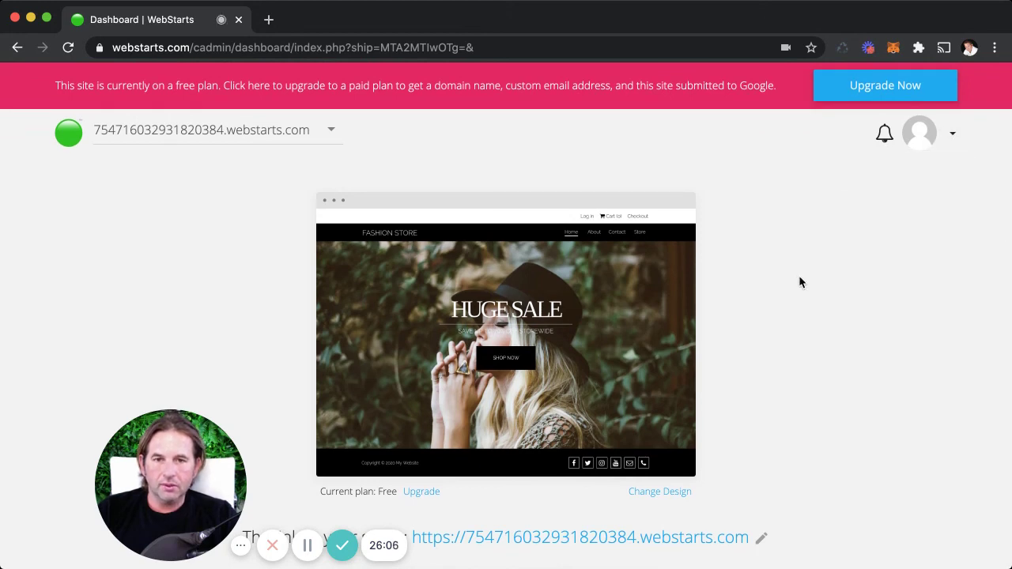